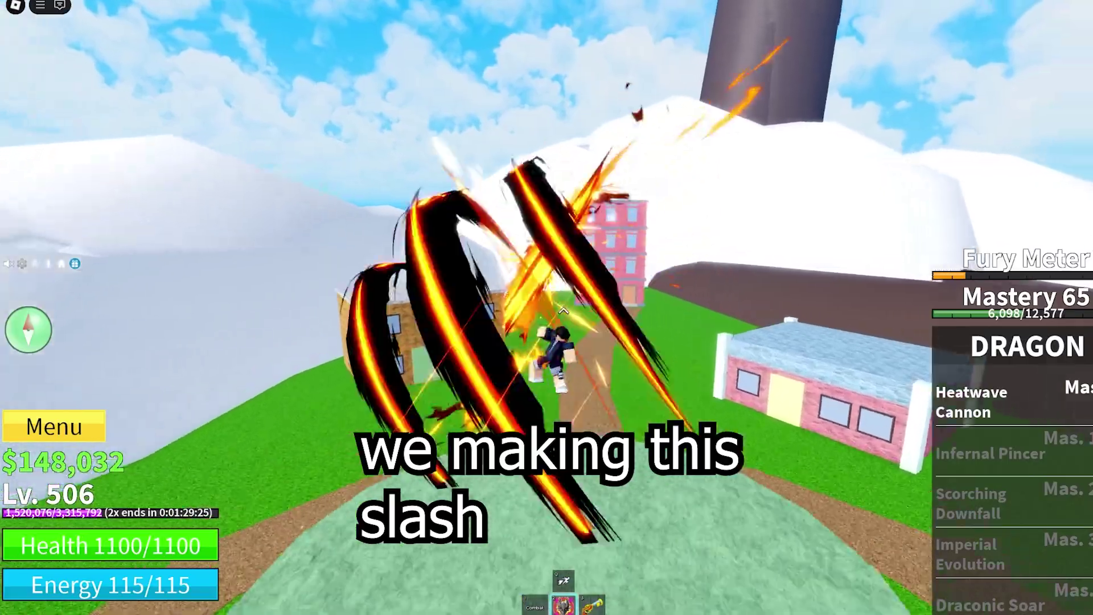
left_click(564, 311)
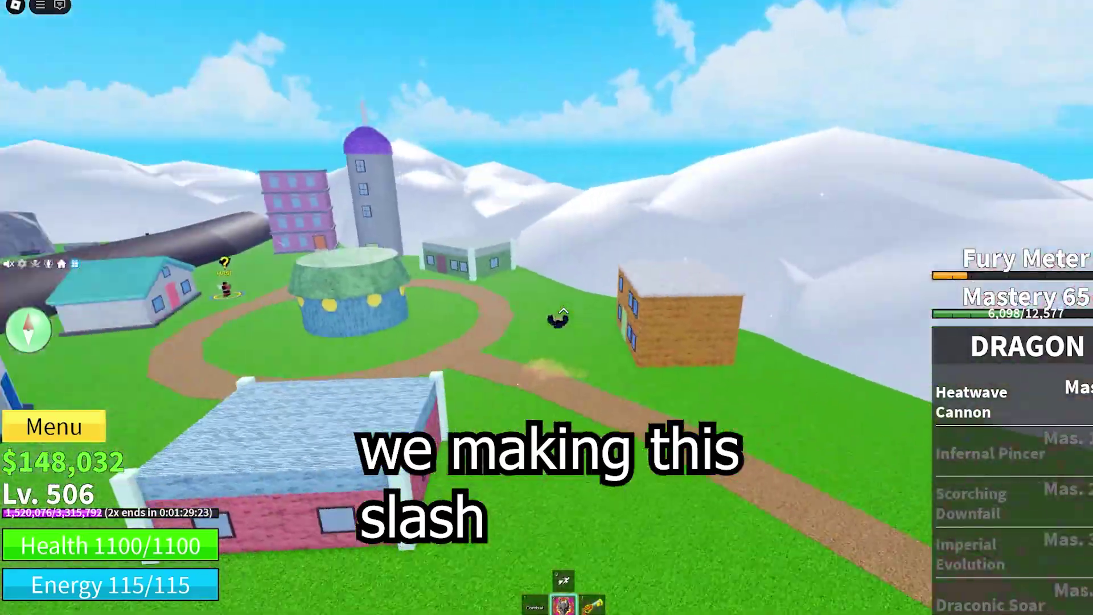
left_click(564, 311)
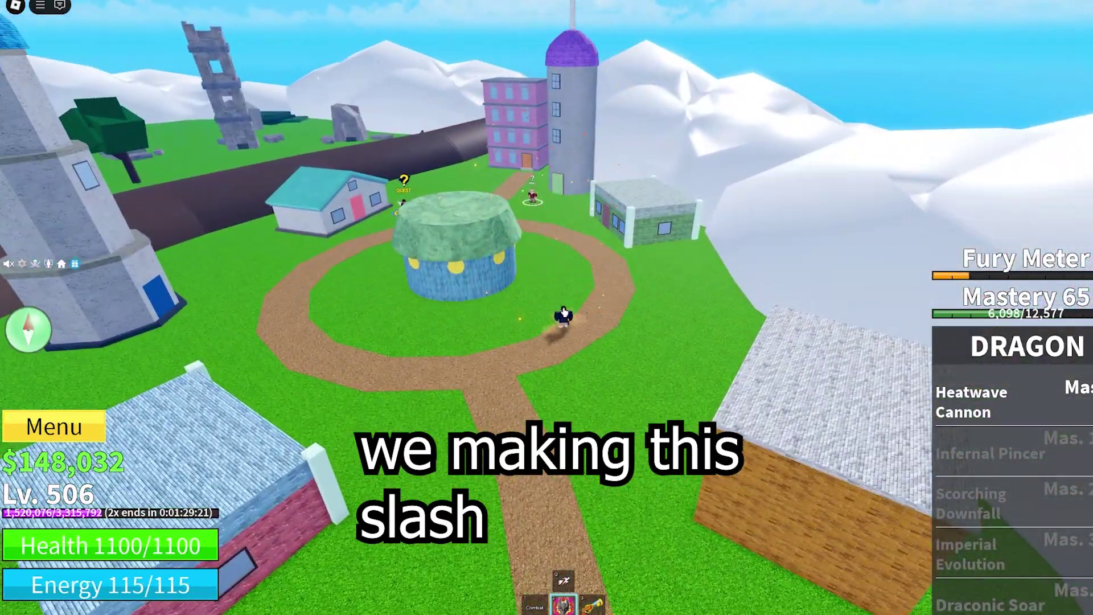
left_click(563, 312)
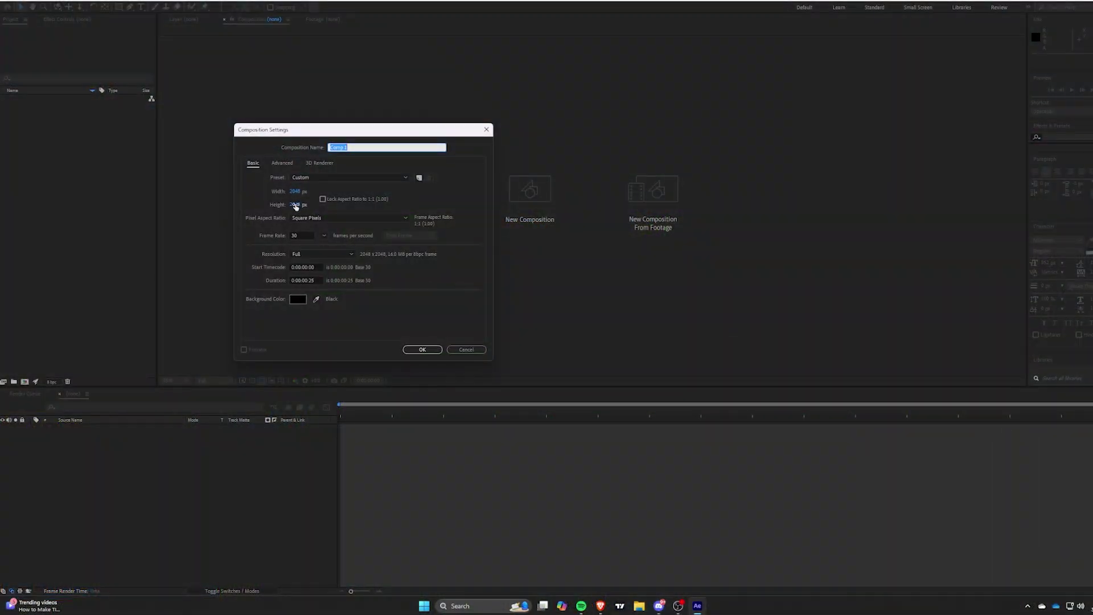
Create the 2048 × 2048 px, 30 fps composition and draw the left half of a jagged burst outline with the Pen tool.
left_click(422, 348)
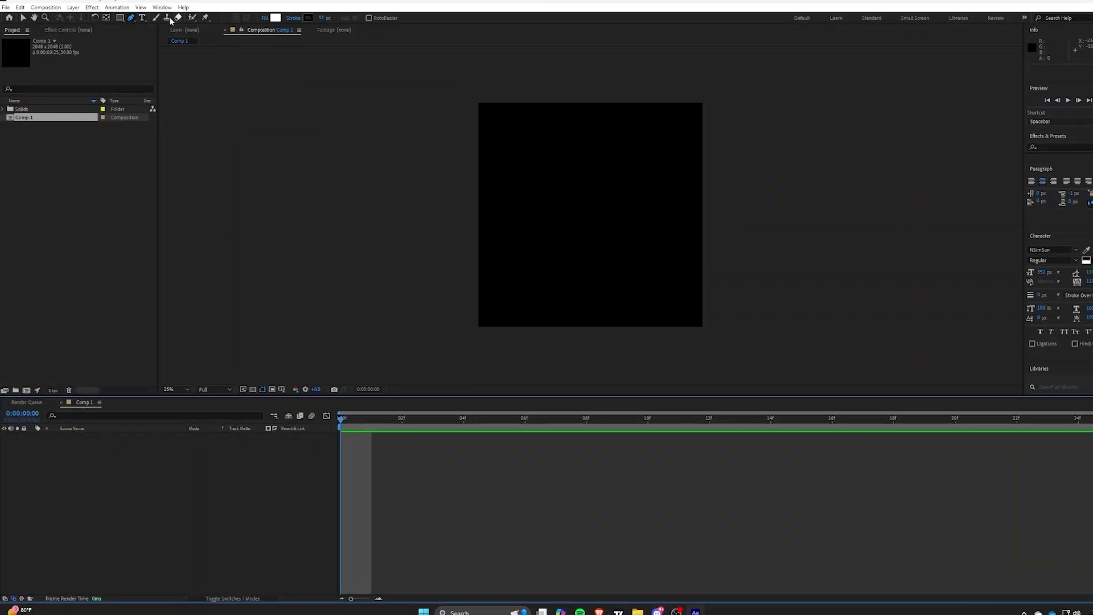
left_click(591, 310)
left_click(560, 249)
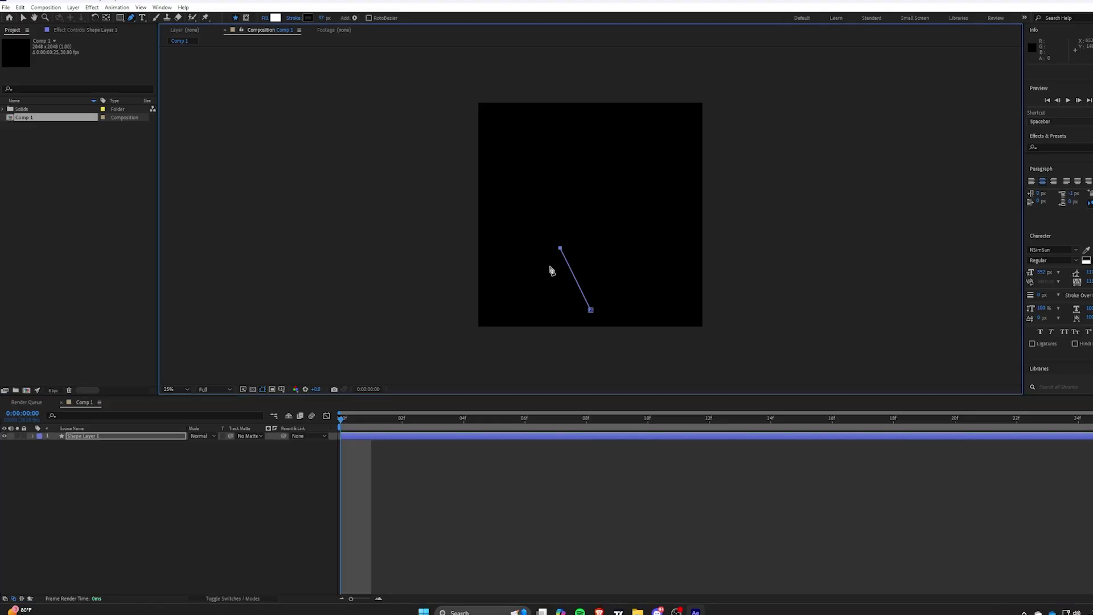
left_click(539, 226)
left_click(512, 201)
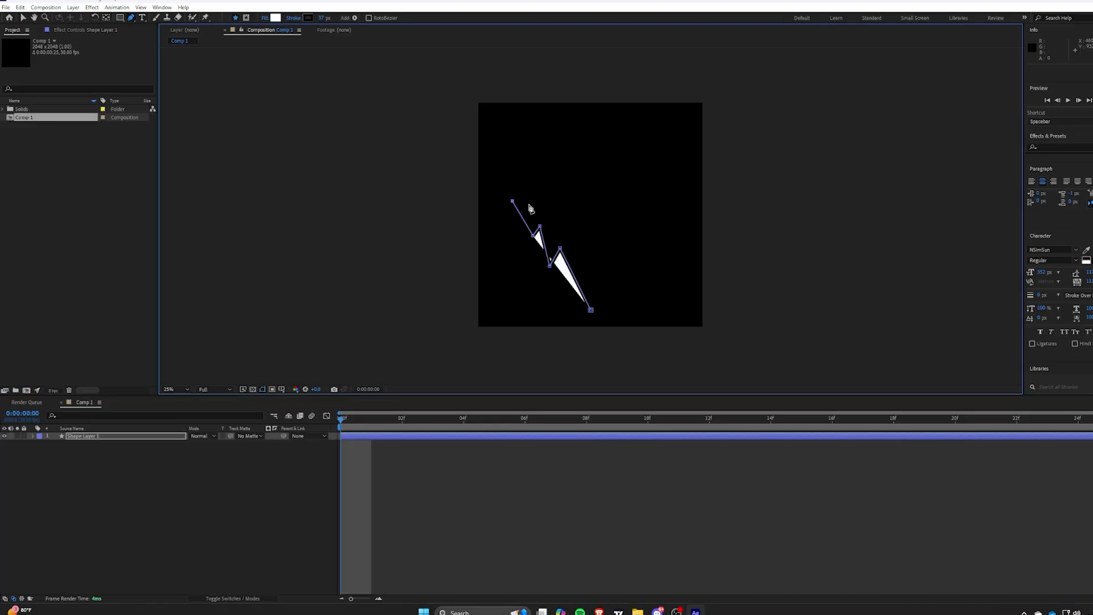
left_click(508, 159)
left_click(534, 171)
left_click(535, 141)
left_click(553, 169)
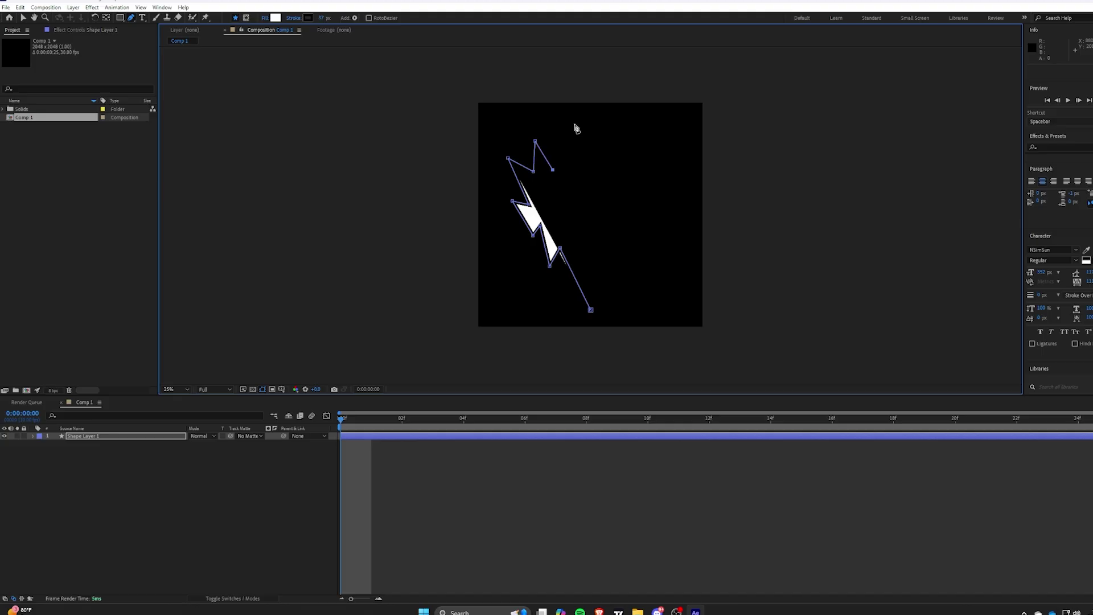
Continue the jagged spikes across the top and down the right side, and close the burst path at its bottom starting point.
left_click(574, 121)
left_click(585, 168)
left_click(602, 152)
left_click(610, 175)
left_click(643, 150)
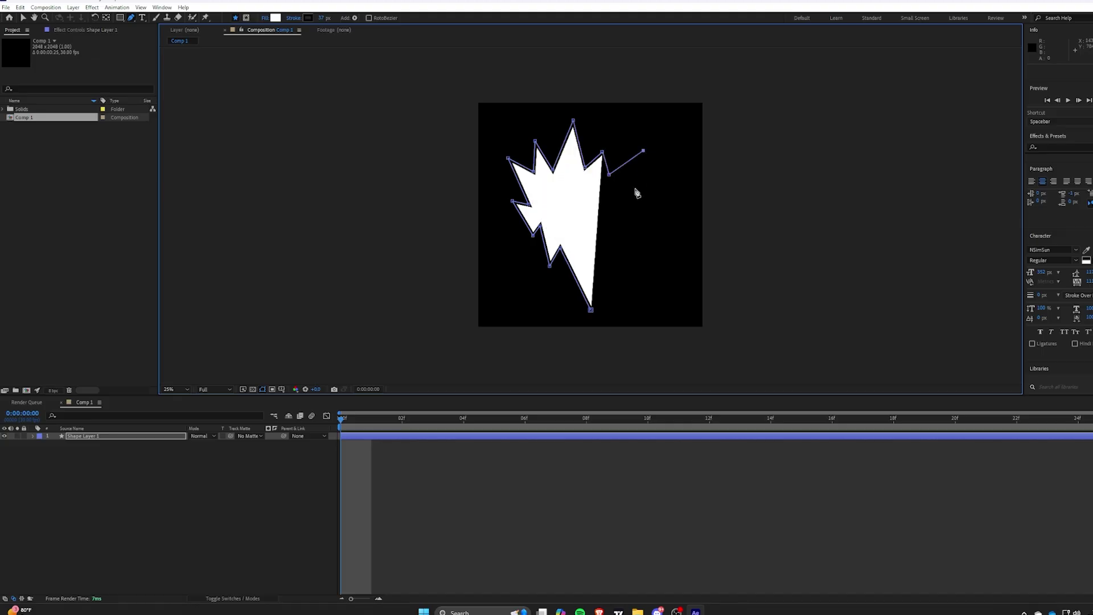
left_click(640, 191)
left_click(673, 184)
left_click_drag(653, 225, 633, 222)
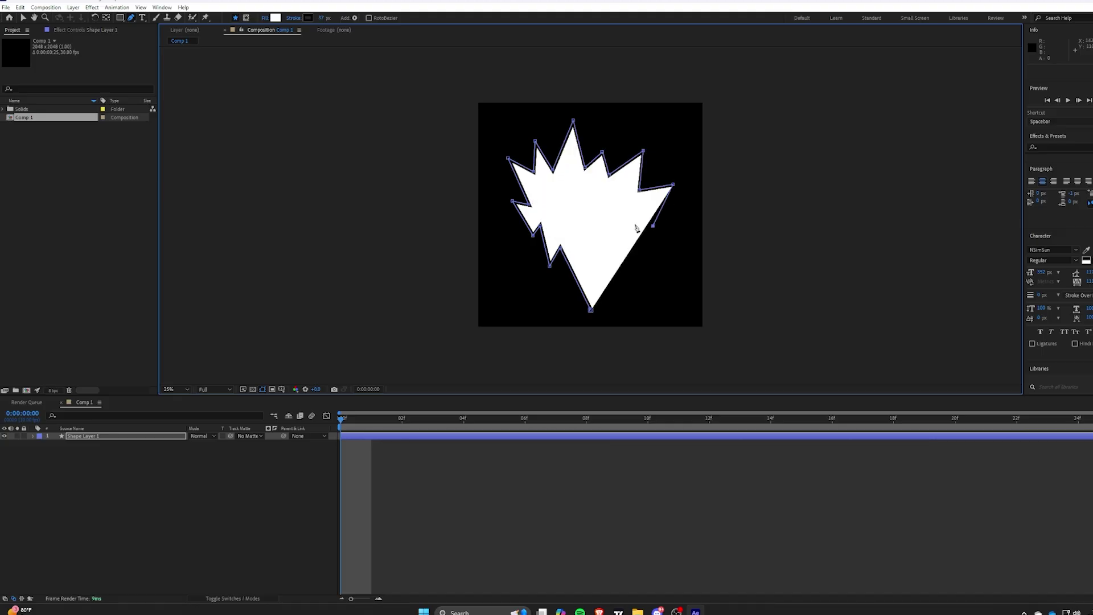
left_click(632, 221)
left_click(646, 269)
left_click(611, 250)
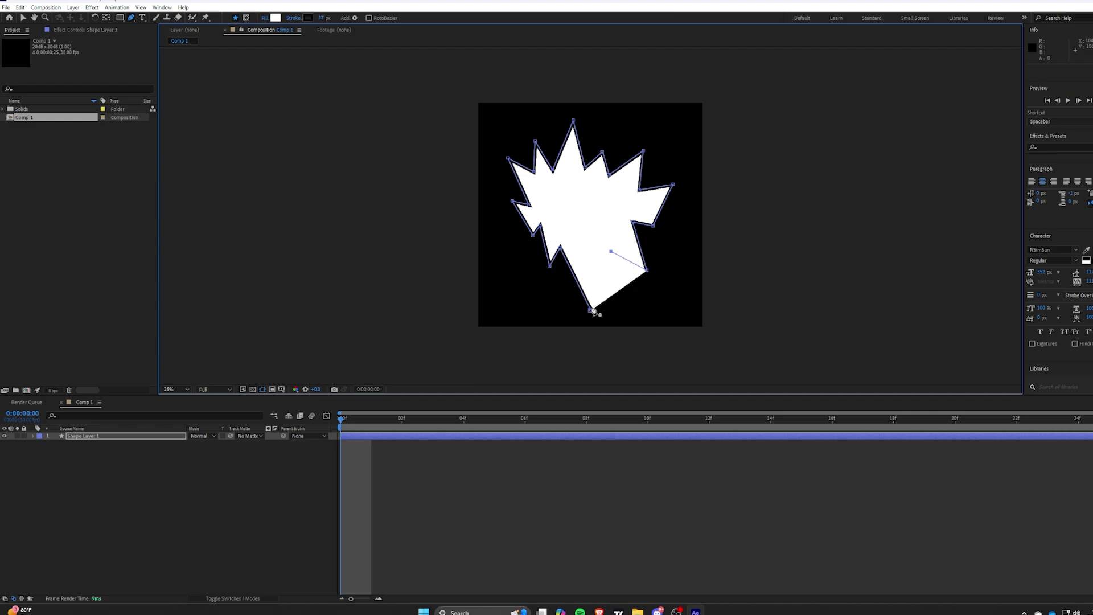
left_click(590, 309)
Reshape the burst's right-side spikes, raise its top spike and refine the upper notches by moving path vertices.
left_click_drag(647, 269, 627, 283)
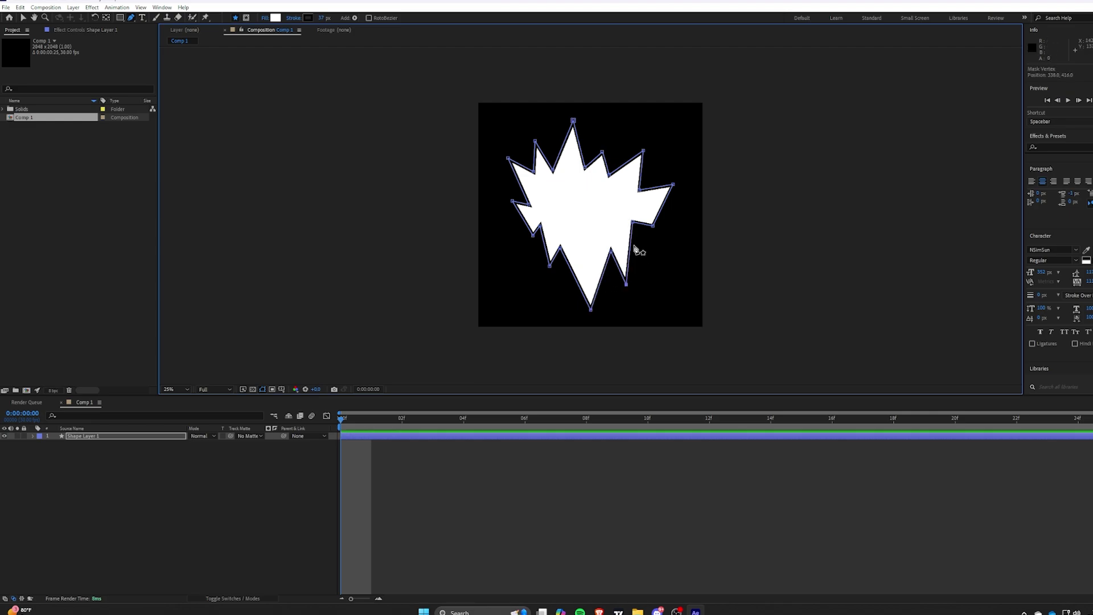
mouse_move(653, 225)
left_mouse_down()
mouse_move(647, 258)
mouse_move(646, 213)
left_mouse_up()
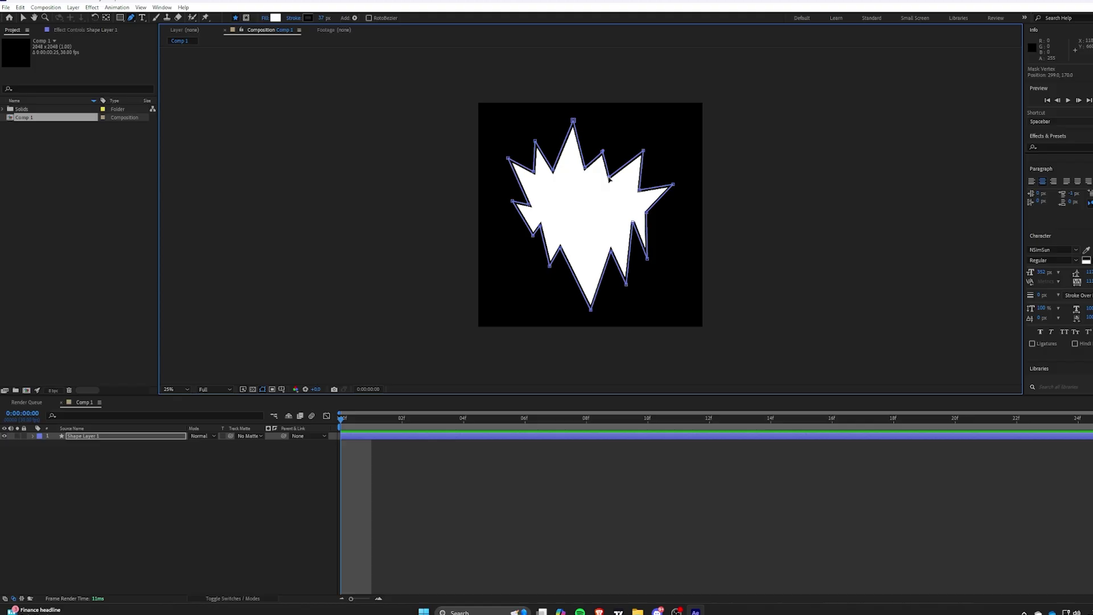
left_click_drag(601, 152, 606, 159)
left_click_drag(573, 121, 573, 112)
left_click_drag(585, 168, 541, 181)
mouse_move(532, 236)
left_mouse_down()
mouse_move(533, 224)
mouse_move(541, 259)
mouse_move(534, 215)
left_mouse_up()
left_click(524, 219)
key("ctrl+z")
key("ctrl+z")
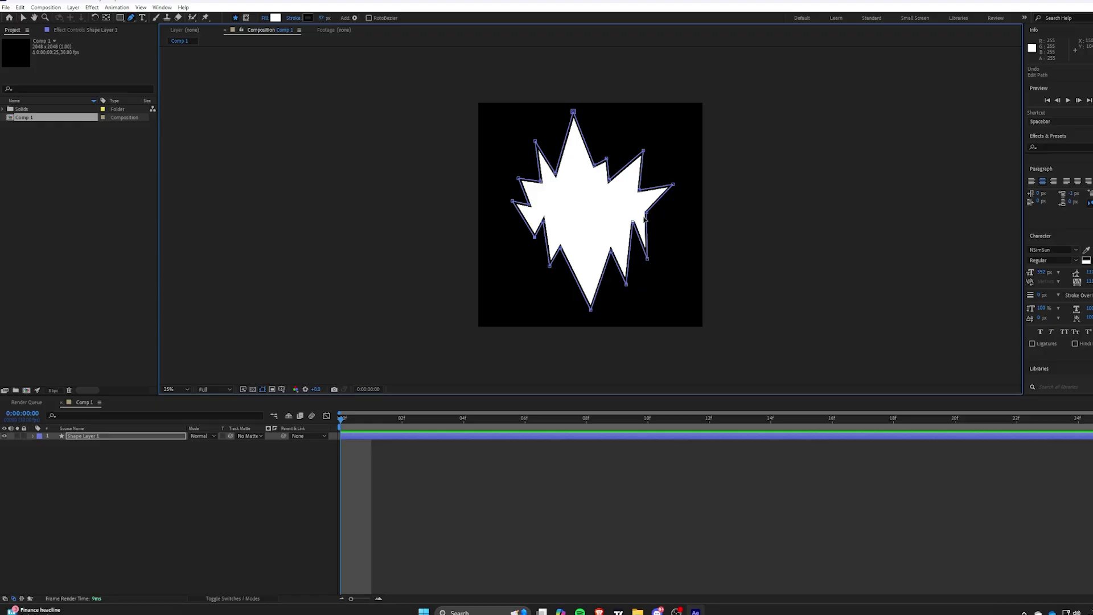
left_click_drag(646, 212, 650, 214)
key("ctrl+z")
Refine the burst outline by repositioning vertices of its lower-left notch, right-side notch and left spikes.
left_click_drag(544, 222, 564, 251)
mouse_move(633, 223)
left_mouse_down()
mouse_move(633, 242)
mouse_move(648, 213)
left_mouse_up()
left_click_drag(534, 236, 525, 172)
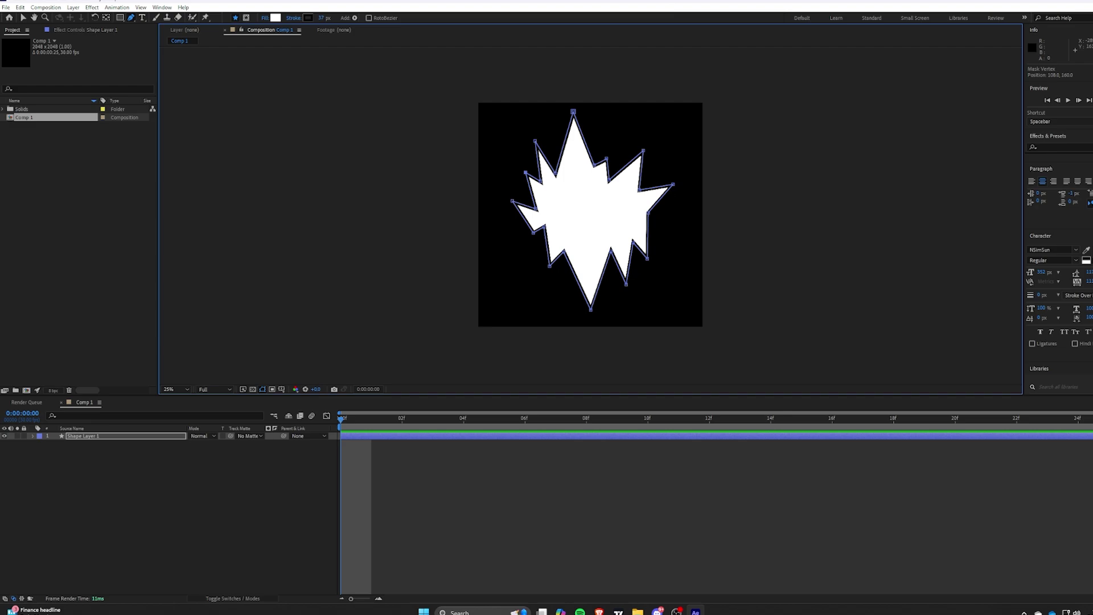
Try a 0 px stroke width on the burst shape and restore it to 37 px.
left_click(457, 436)
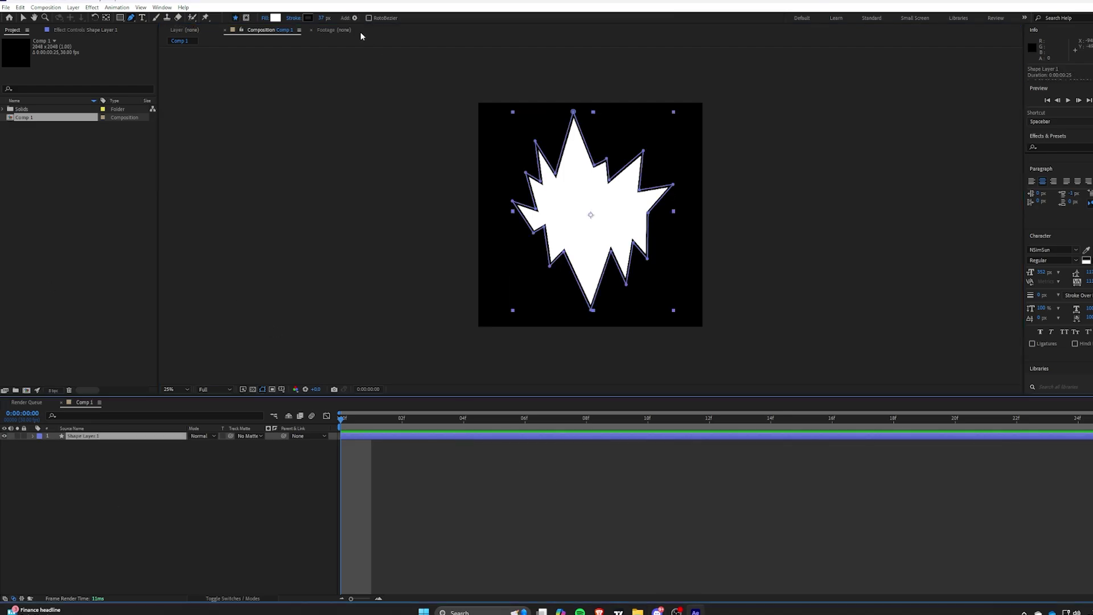
left_click(321, 19)
type("0")
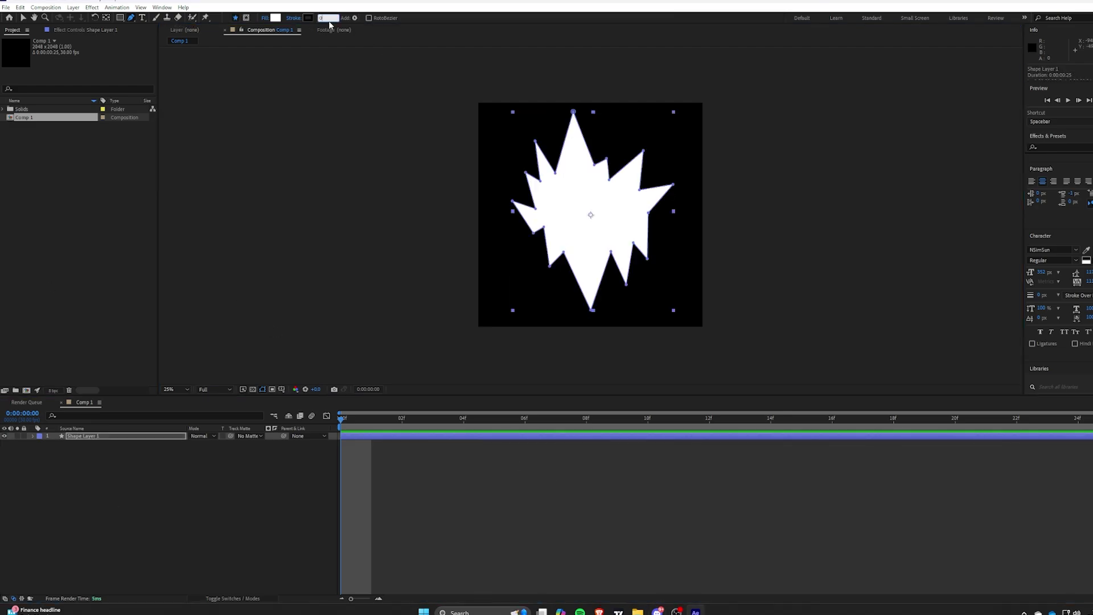
key("Return")
type("37")
key("Return")
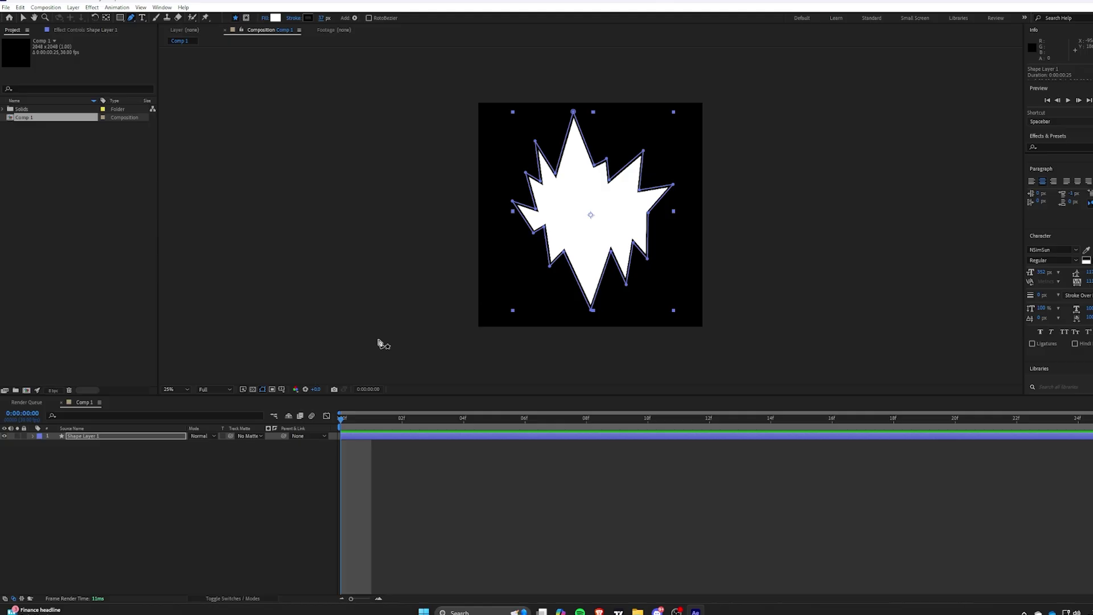
Show the transparency grid behind the burst shape, deselect the layer and switch to the Selection tool.
left_click(255, 390)
left_click(296, 489)
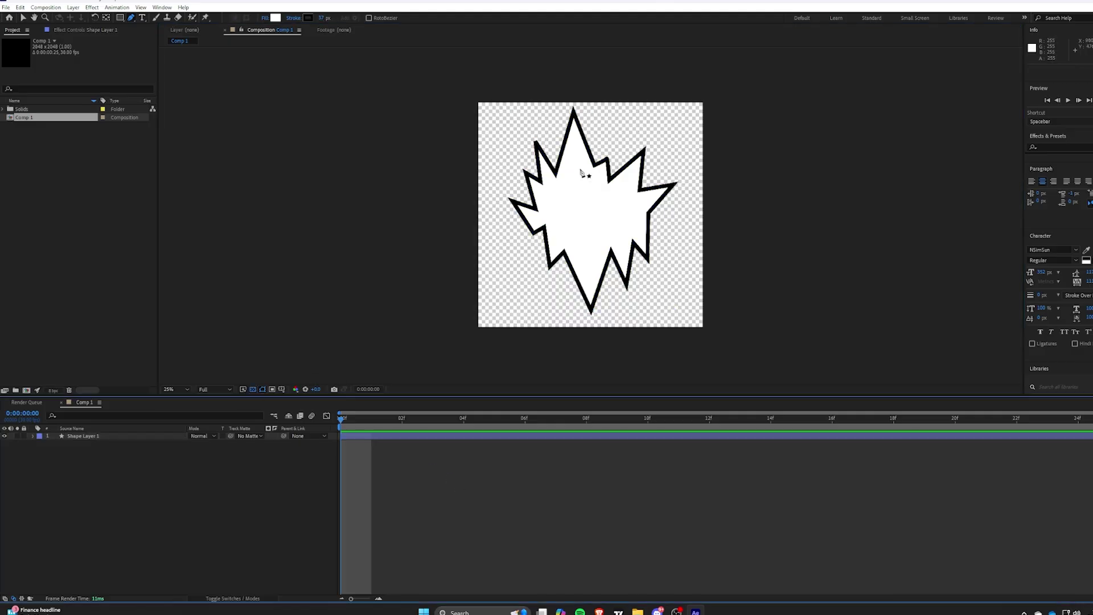
key("v")
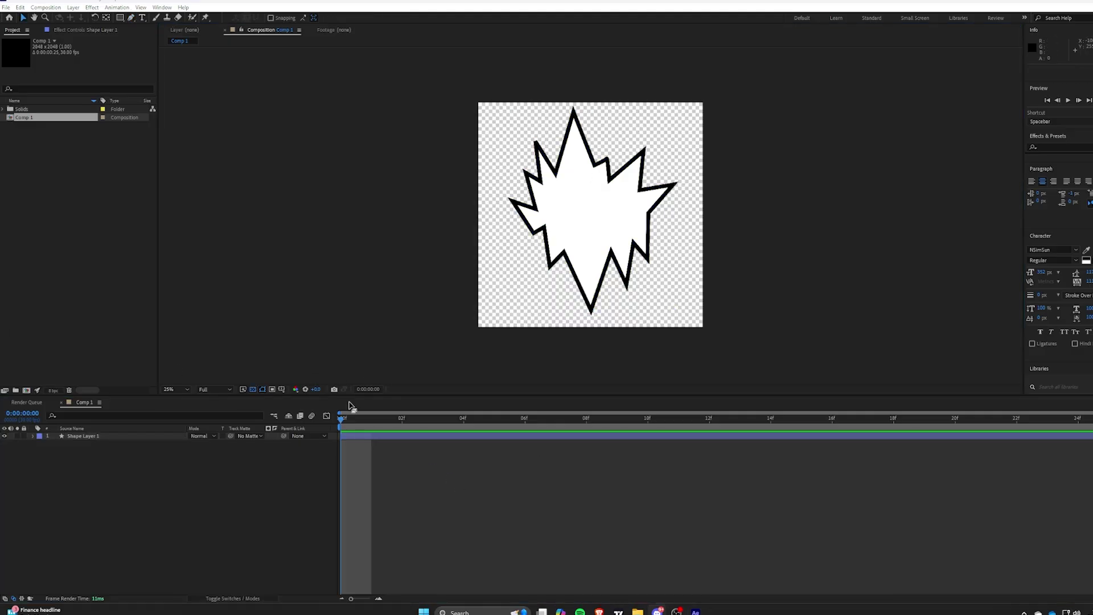
Split the burst shape layer at frame 16 and delete the part after it.
key("ctrl+d")
left_click_drag(349, 415, 829, 433)
key("alt+bracketleft")
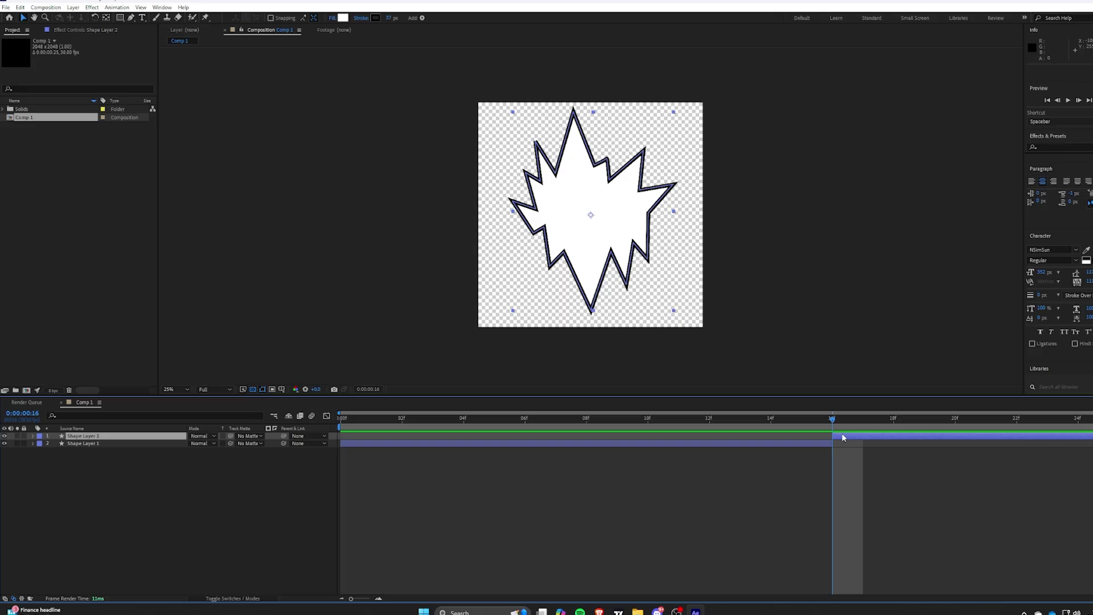
left_click(843, 437)
key("Delete")
Apply the Roughen Edges effect to the remaining shape layer and set its edge type to Rusty.
left_click(340, 420)
left_click(353, 437)
key("ctrl+space")
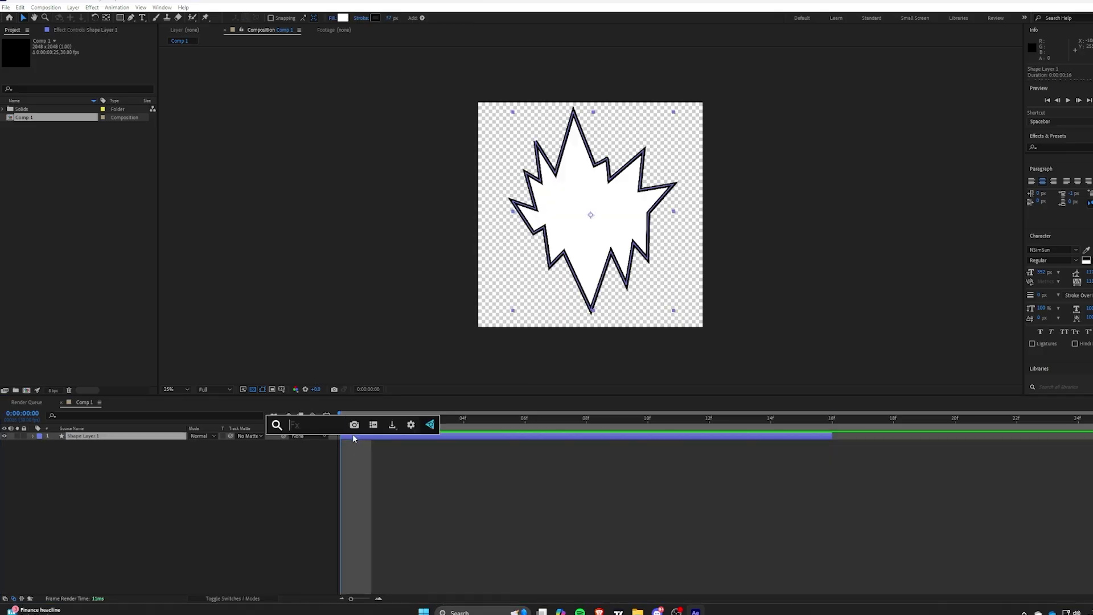
type("rough")
key("Return")
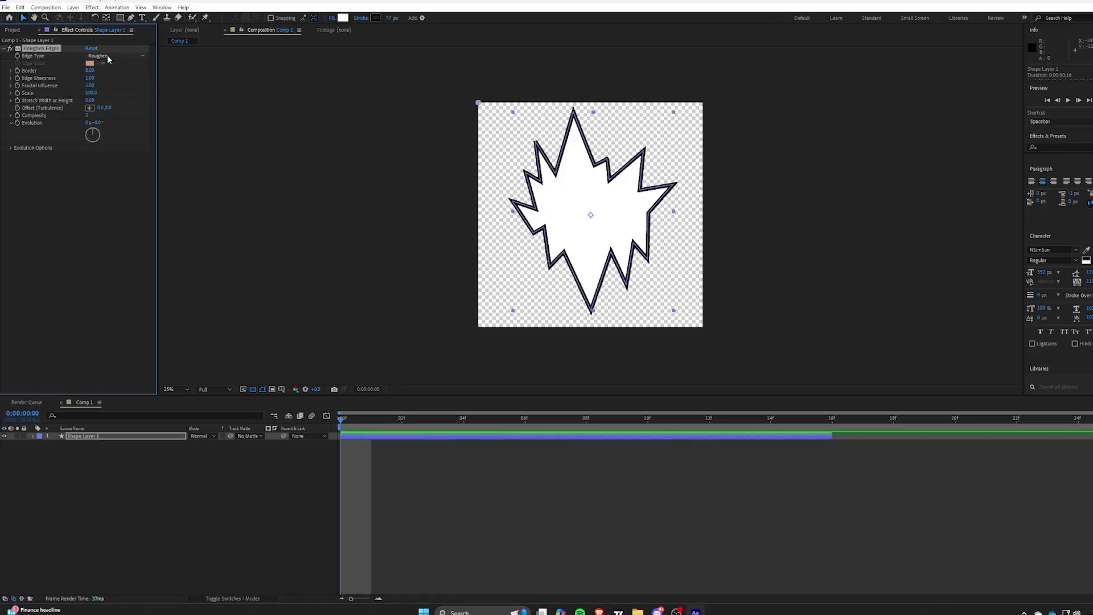
left_click(107, 57)
left_click(114, 104)
Set the Roughen Edges border to 175 and edge sharpness to 10, and increase the effect's scale.
left_click(538, 401)
scroll(550, 215, "up", 2)
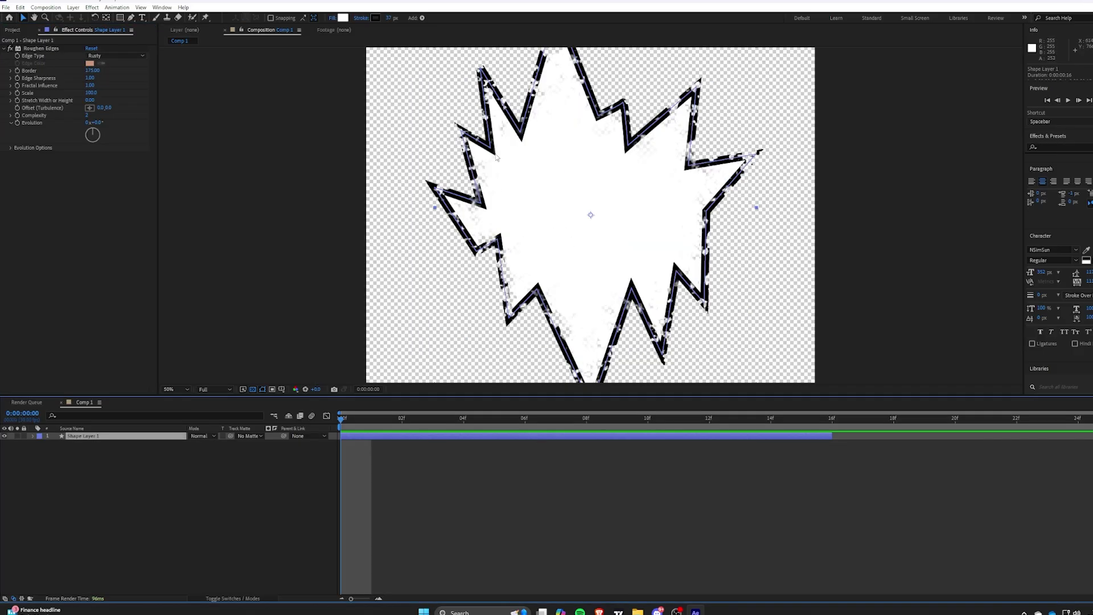
left_click(90, 78)
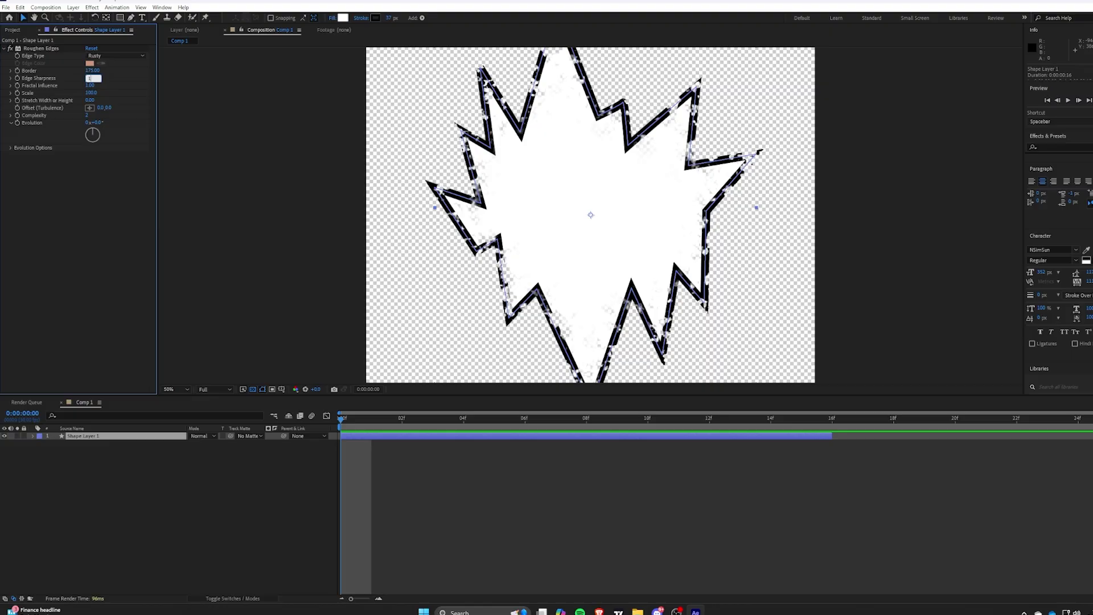
type("3")
key("Return")
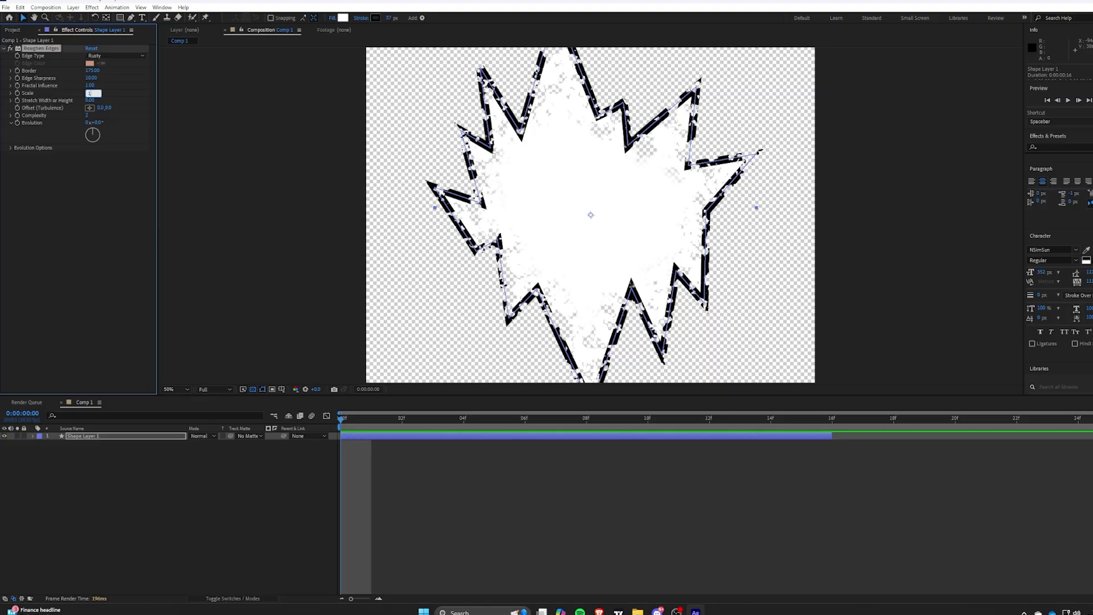
key("Return")
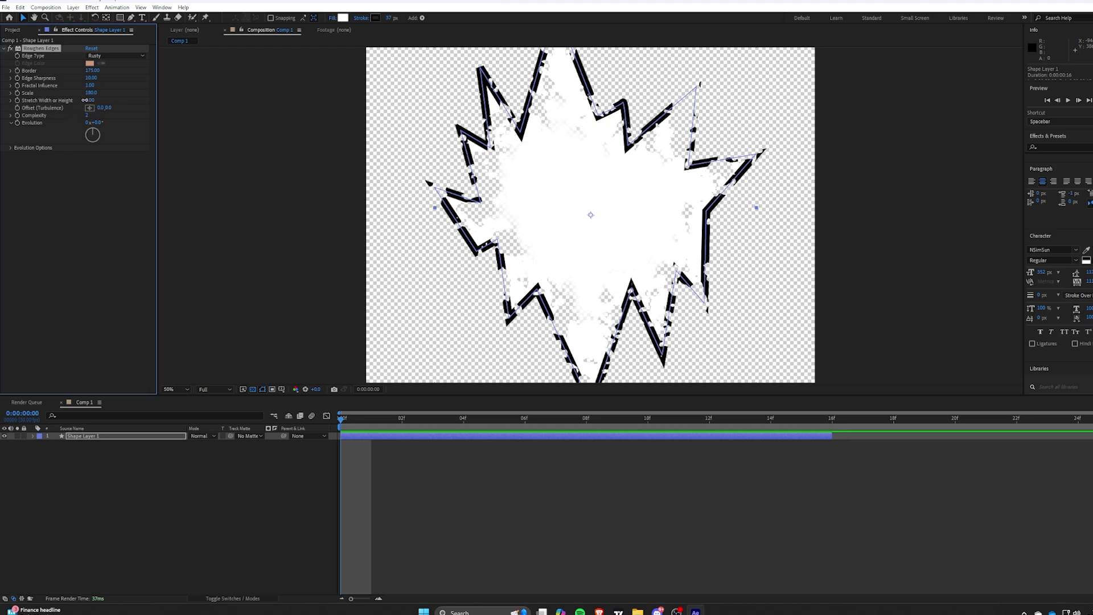
Set the Roughen Edges stretch width or height to -15.70, checking the shape with and without the transparency grid.
left_click_drag(84, 100, 62, 100)
left_click(253, 389)
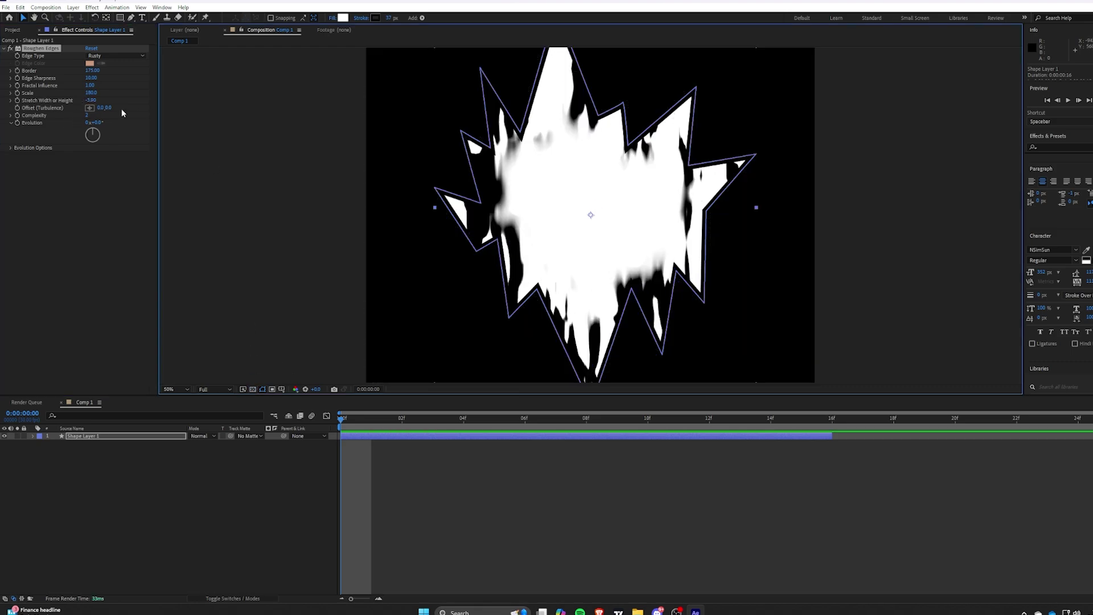
left_click(92, 101)
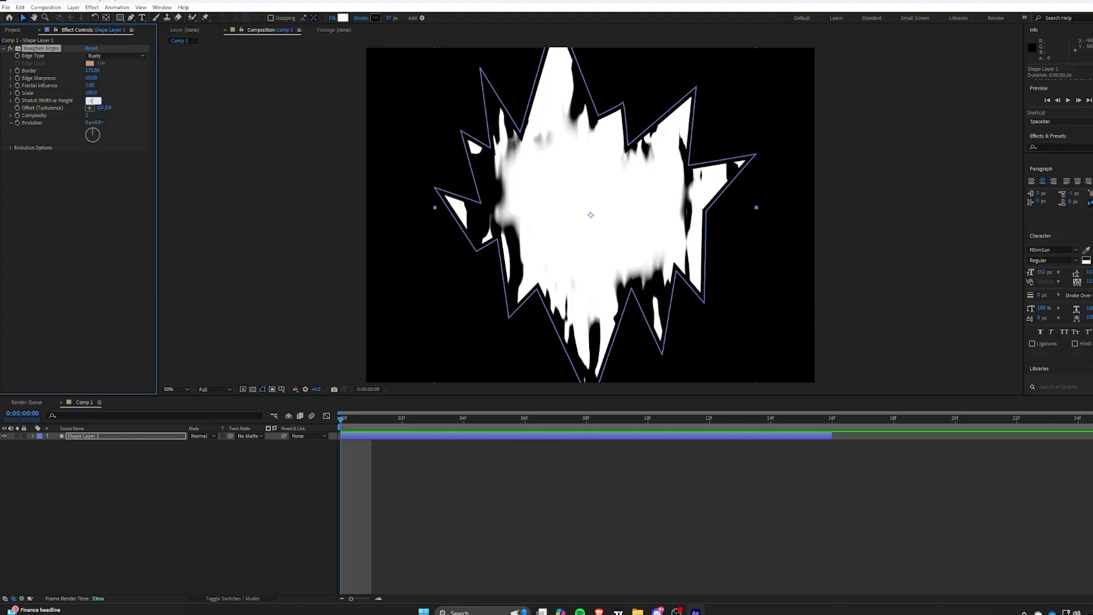
type("-15")
key("Return")
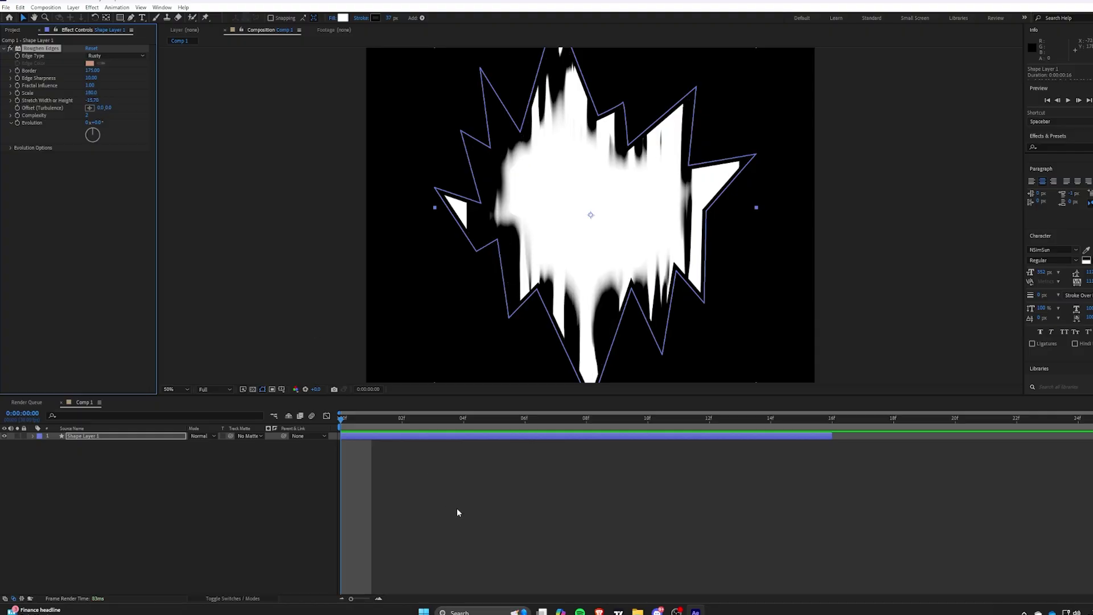
left_click(414, 453)
left_click(254, 389)
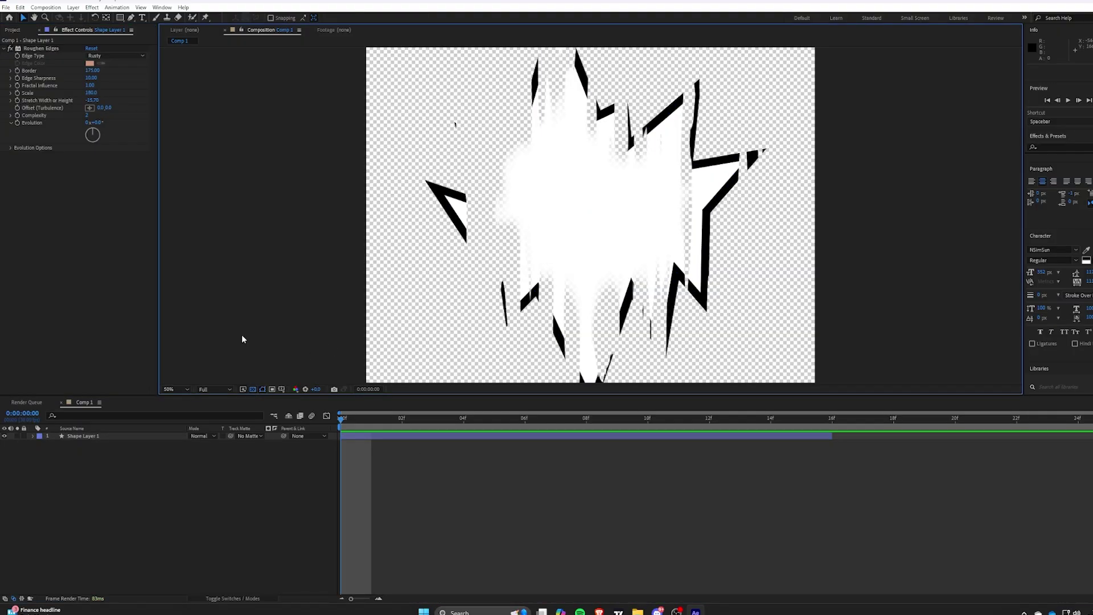
Change the Roughen Edges edge type to Spiky and keep the complexity at its current value.
left_click(116, 56)
left_click(111, 98)
left_click(456, 488)
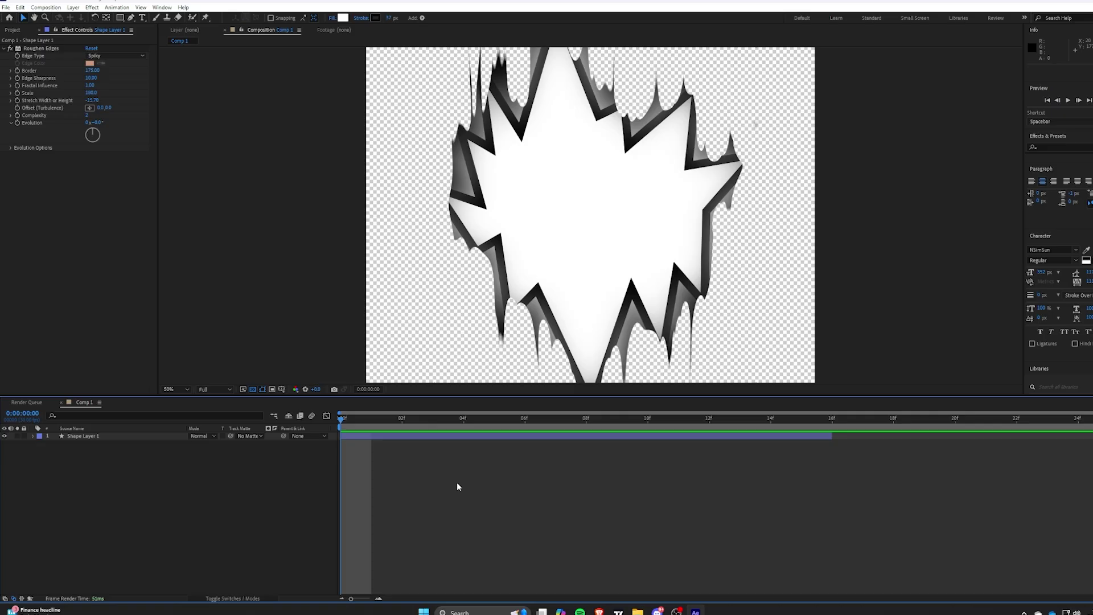
left_click_drag(87, 116, 89, 119)
key("Return")
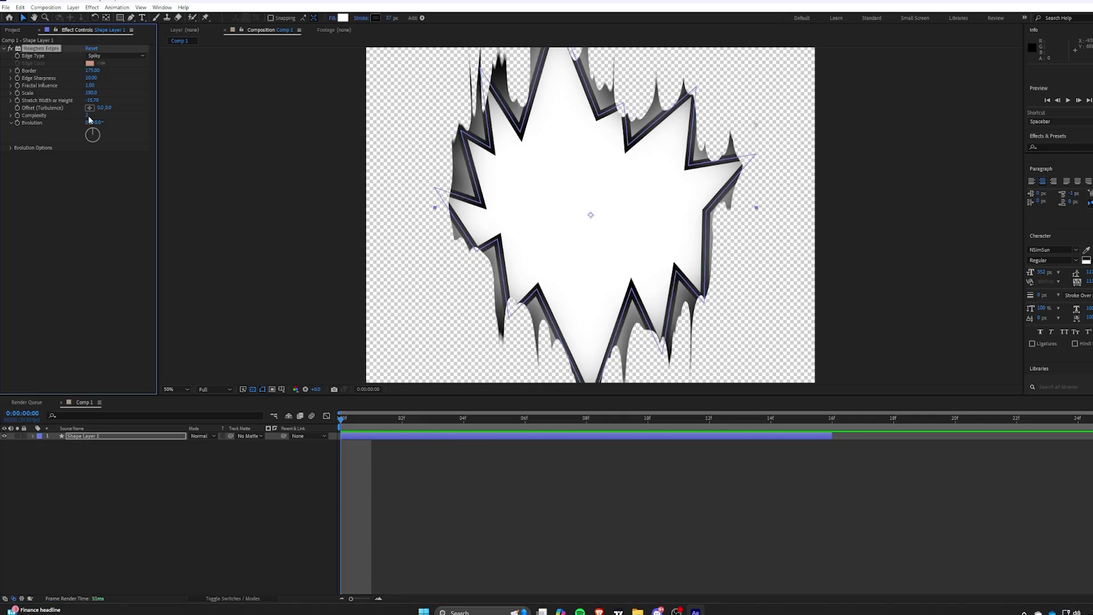
Adjust the burst shape's stroke width, deselect the layer and bring up the project's item list.
mouse_move(390, 19)
left_mouse_down()
mouse_move(418, 25)
mouse_move(407, 26)
left_mouse_up()
scroll(528, 141, "down", 2)
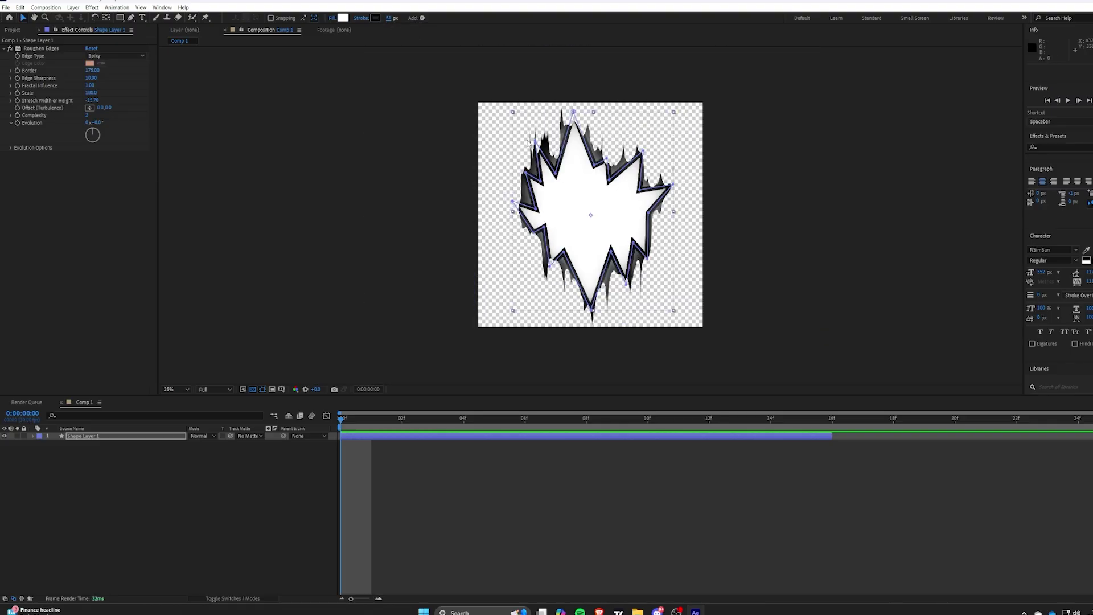
left_click(563, 477)
key("alt+Tab")
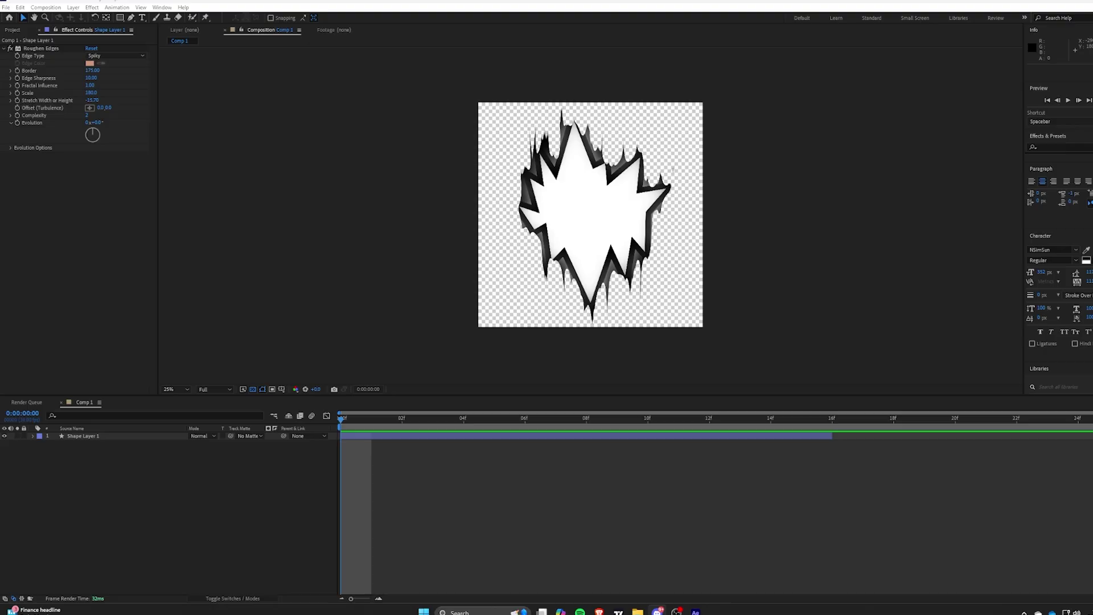
left_click(12, 30)
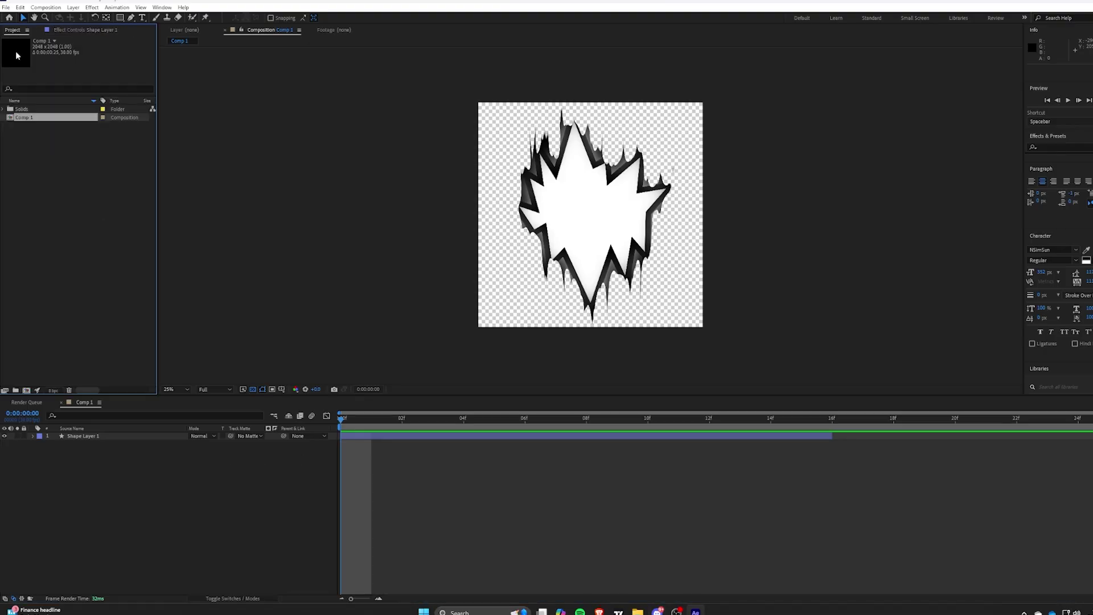
Create a new composition named Fractal Layer, keeping the 2048 x 2048 px size and 30 fps frame rate.
right_click(39, 168)
left_click(56, 177)
type("Fractal Layer")
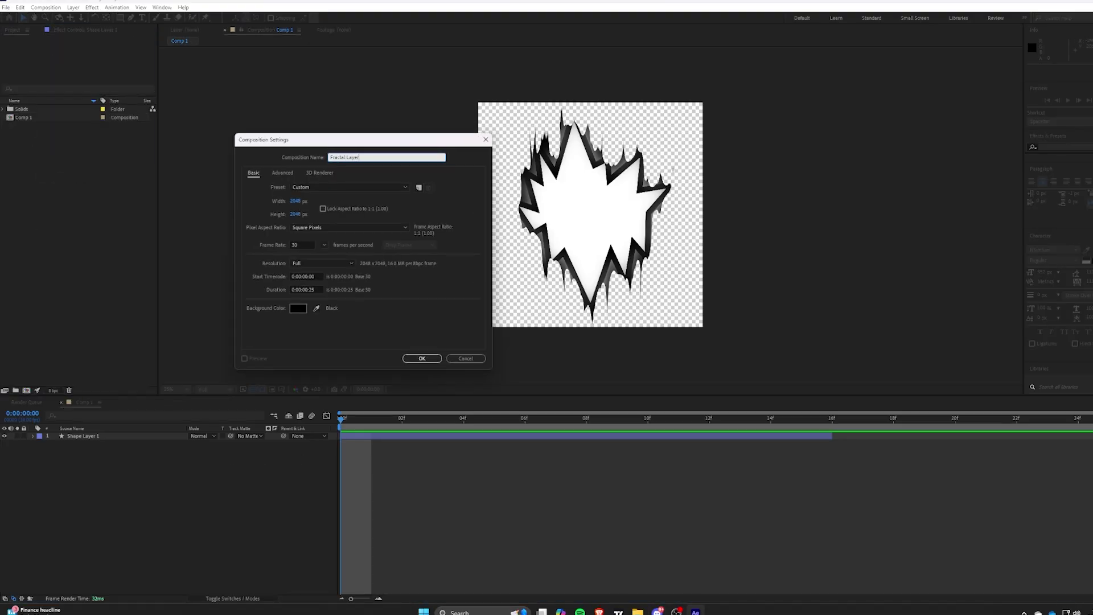
key("Return")
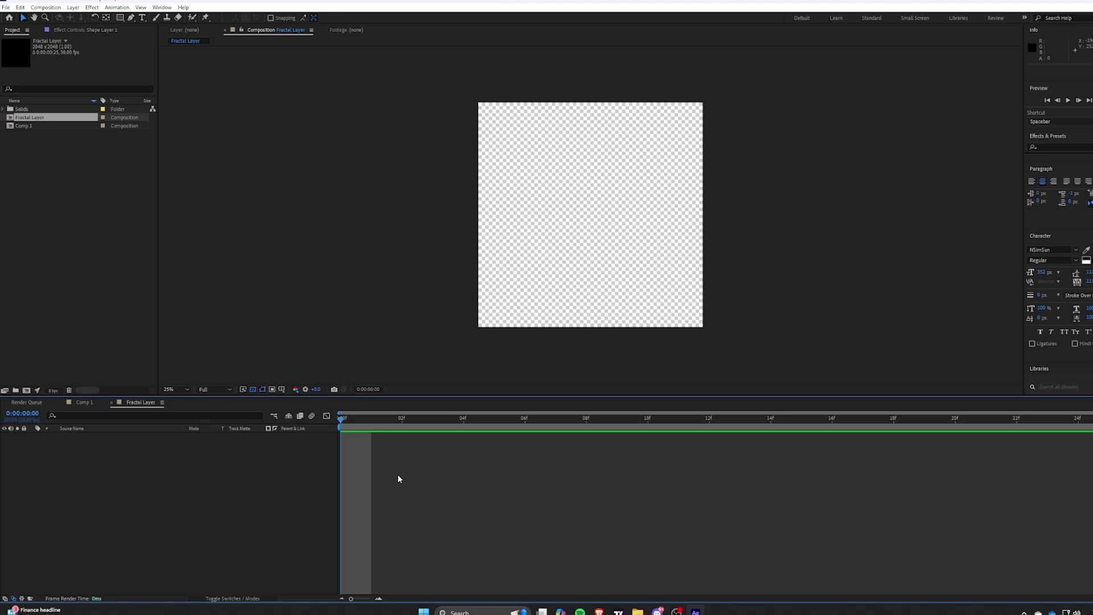
Add a comp-sized white solid to the Fractal Layer composition.
right_click(393, 453)
mouse_move(444, 458)
left_click(524, 481)
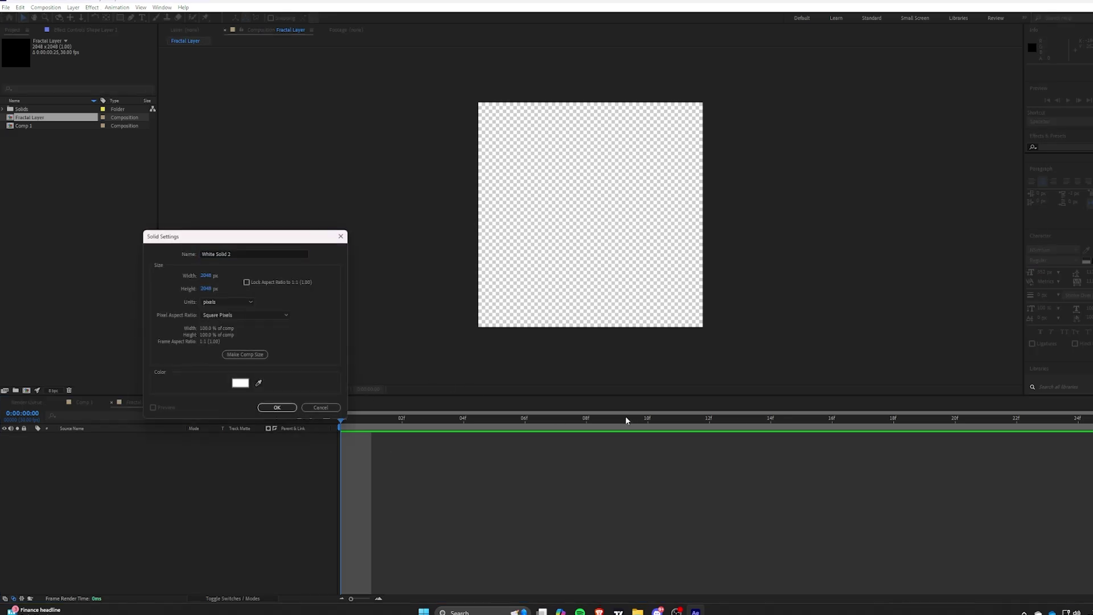
left_click(276, 404)
key("space")
key("space")
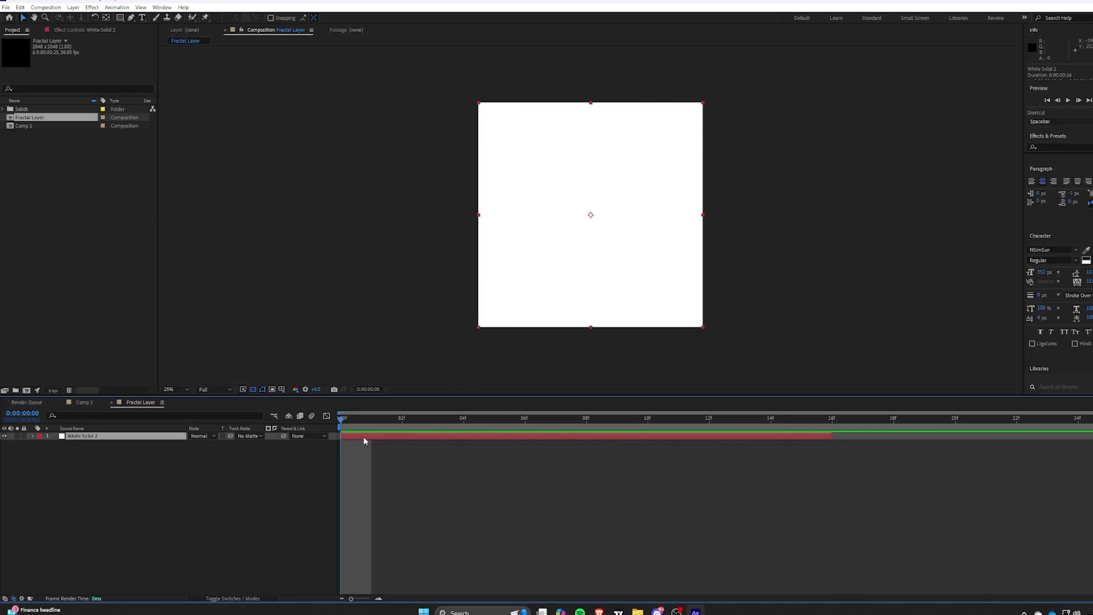
Apply Fractal Noise to the white solid and set its transform scale to 74.
key("ctrl+space")
type("fracta")
left_click(316, 464)
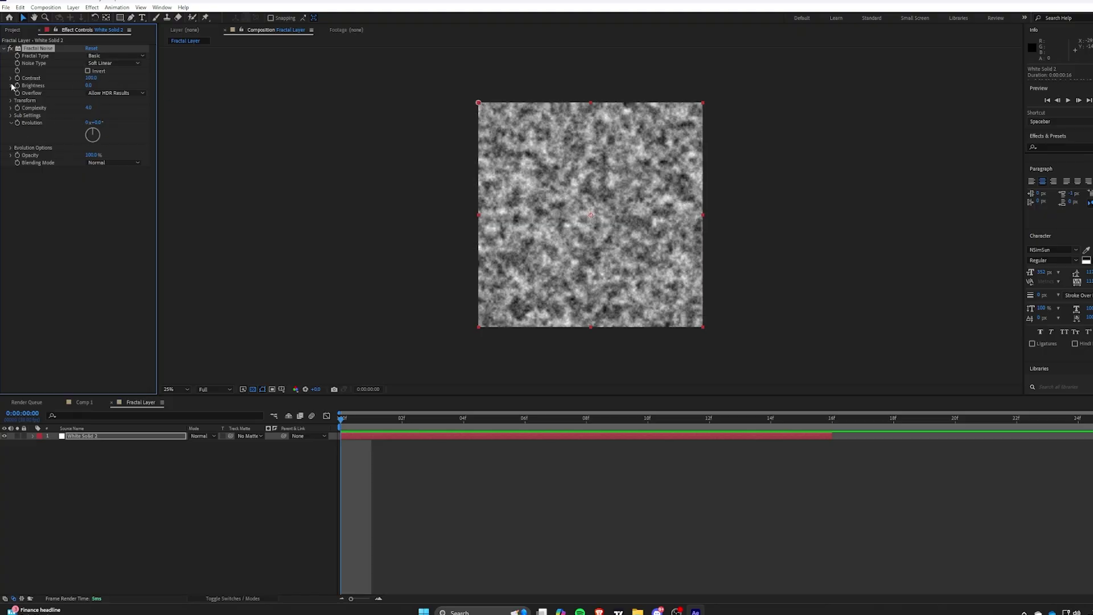
left_click(10, 100)
left_click(18, 123)
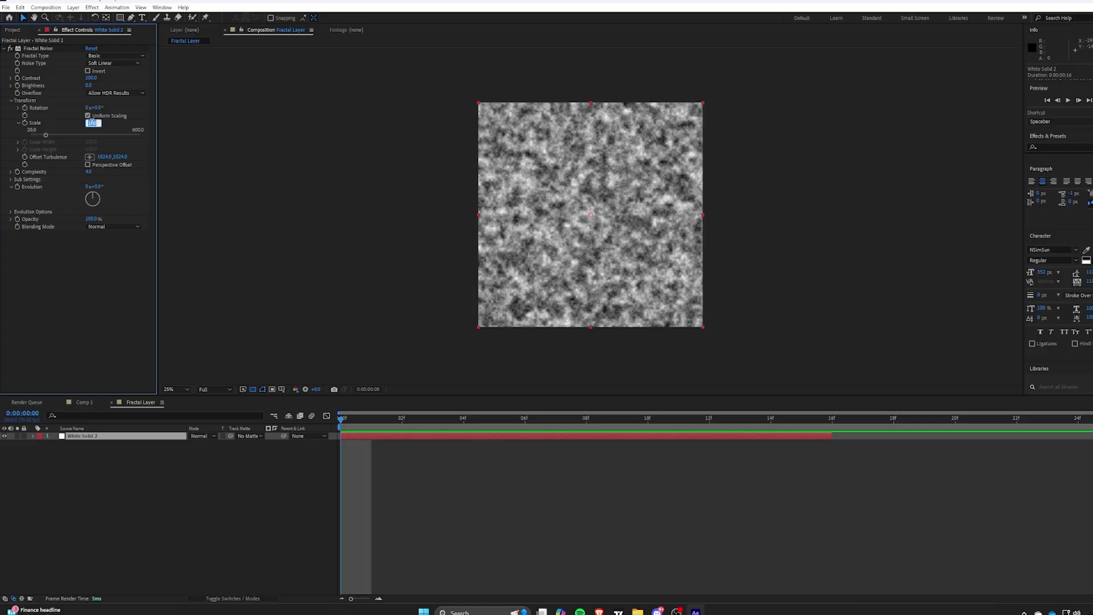
key("Return")
key("period")
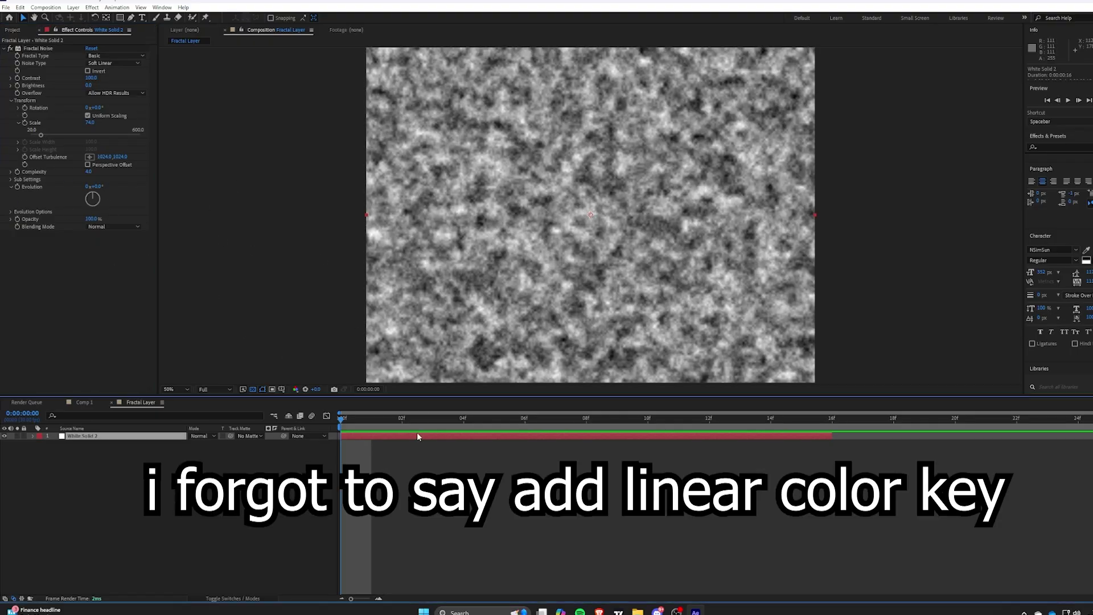
Apply Linear Color Key to the solid, sample a dark grey from the noise as key color and check the transparency.
key("ctrl+space")
type("linear")
left_click(438, 450)
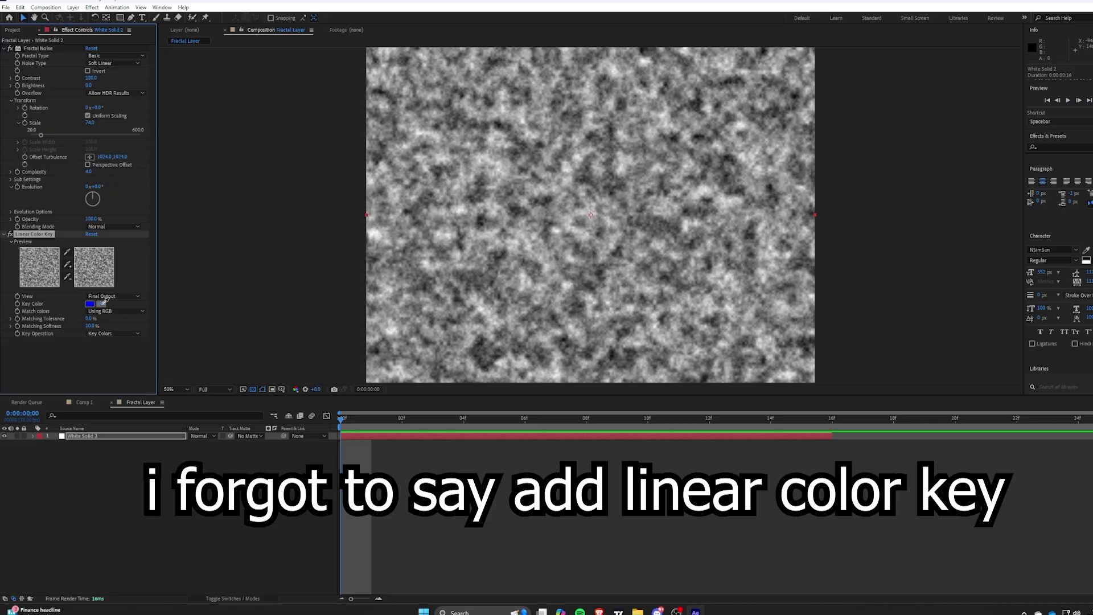
left_click(103, 303)
left_click(590, 214)
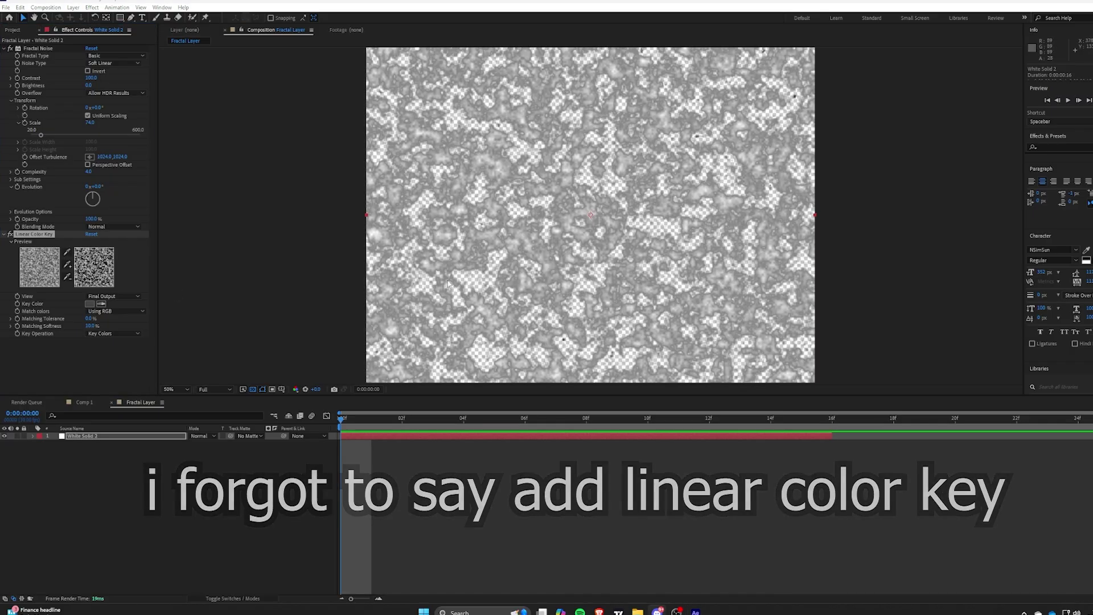
left_click(440, 450)
left_click(252, 389)
left_click(253, 389)
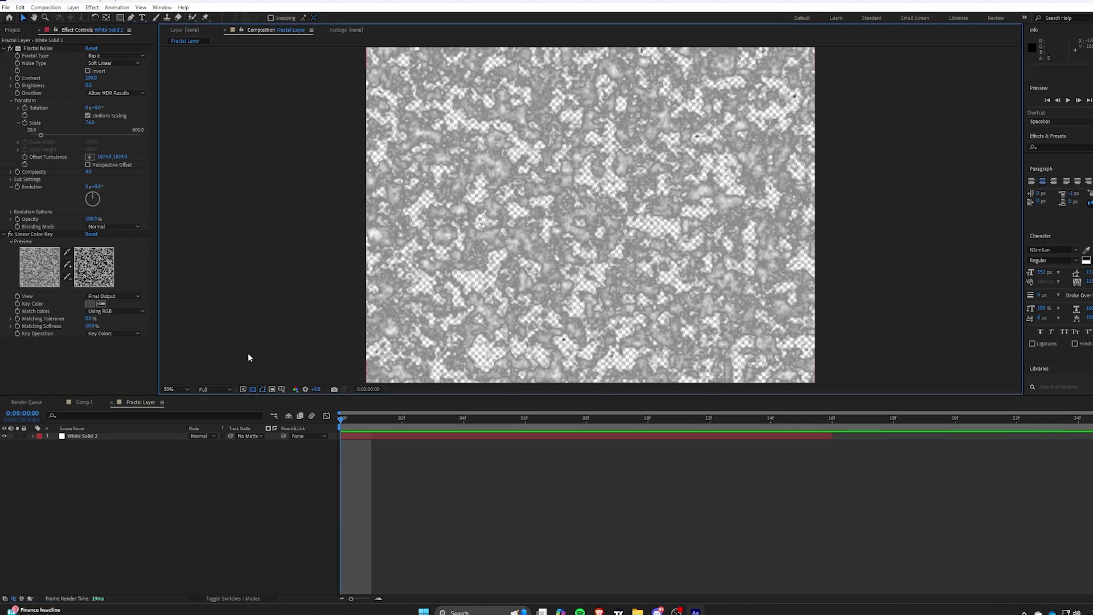
left_click(253, 389)
Place the Fractal Layer composition beneath the shape layer in Comp 1 and cut off its part after frame 16.
left_click(13, 30)
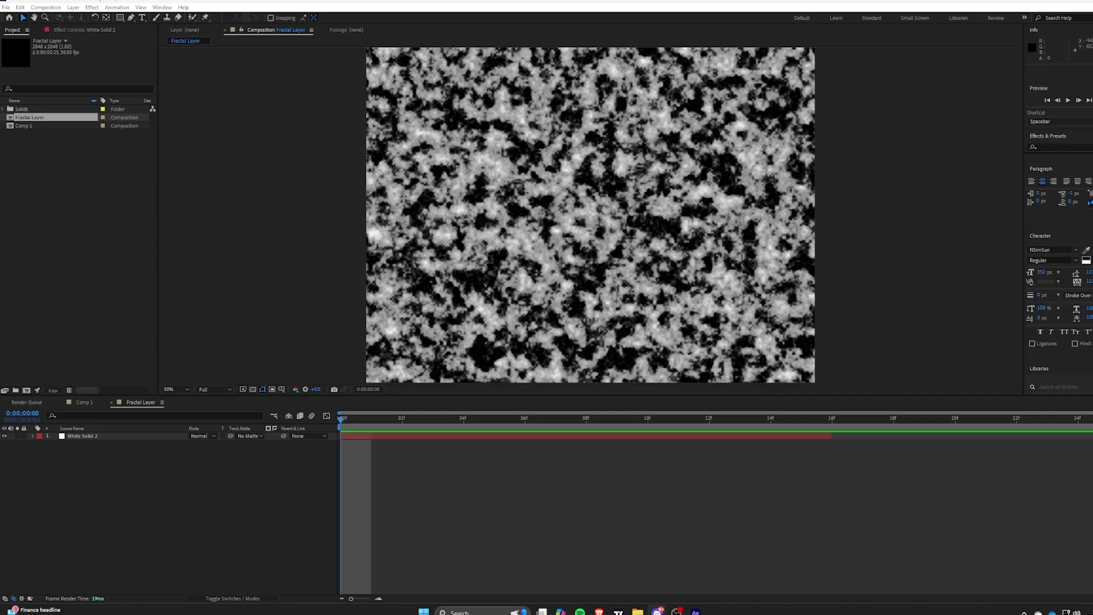
left_click(84, 402)
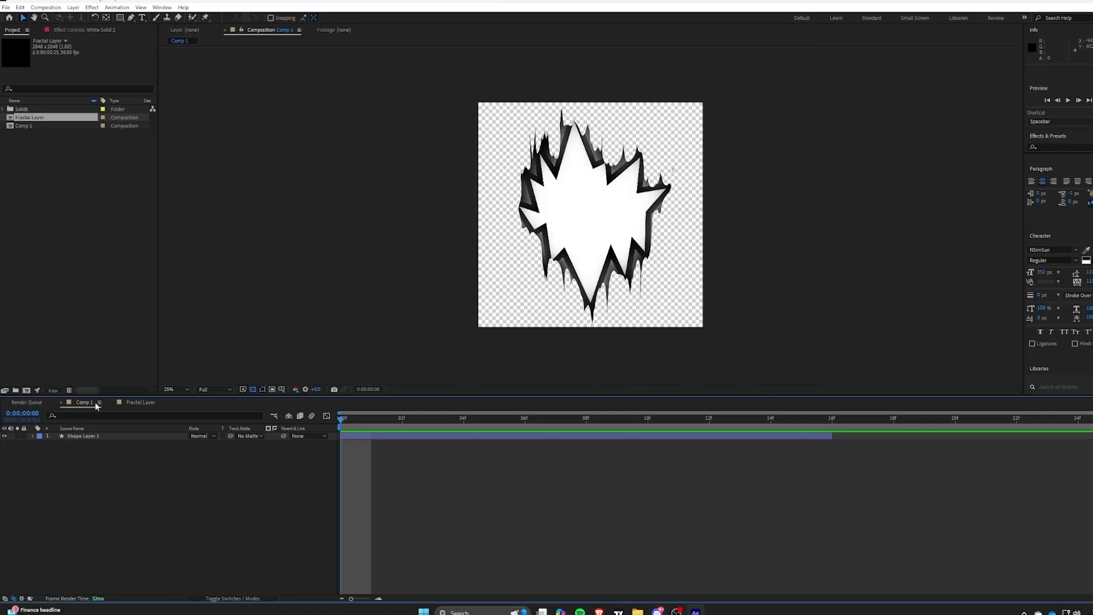
left_click_drag(29, 118, 376, 442)
left_click(832, 421)
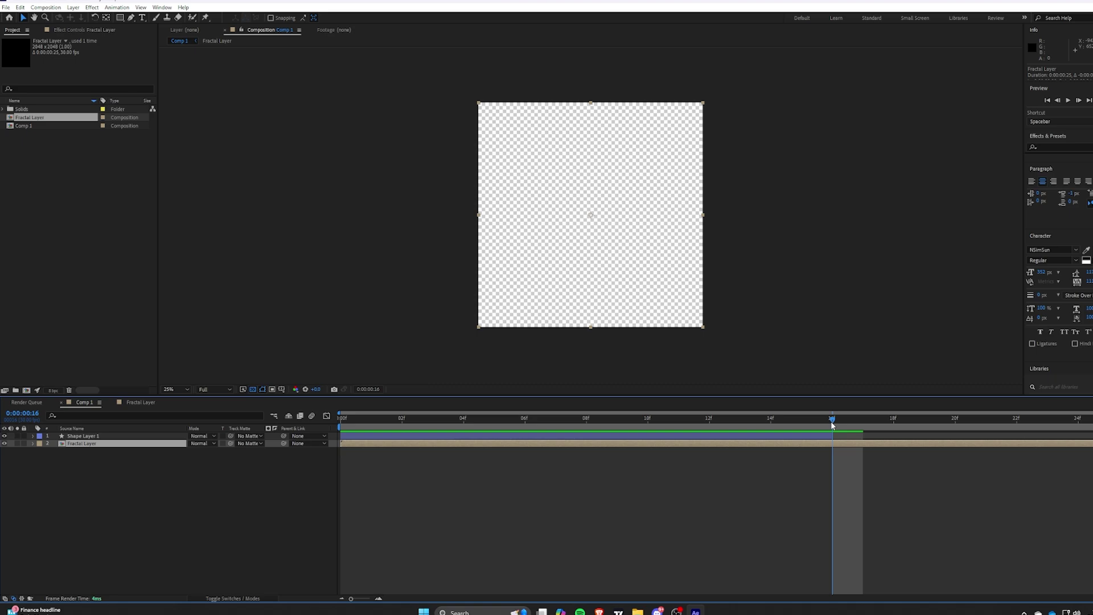
key("ctrl+shift+d")
key("Delete")
Pre-compose the burst shape layer as BaseLayer and give it a Peach label.
left_click(341, 421)
left_click(108, 437)
left_click(101, 443)
left_click(102, 437)
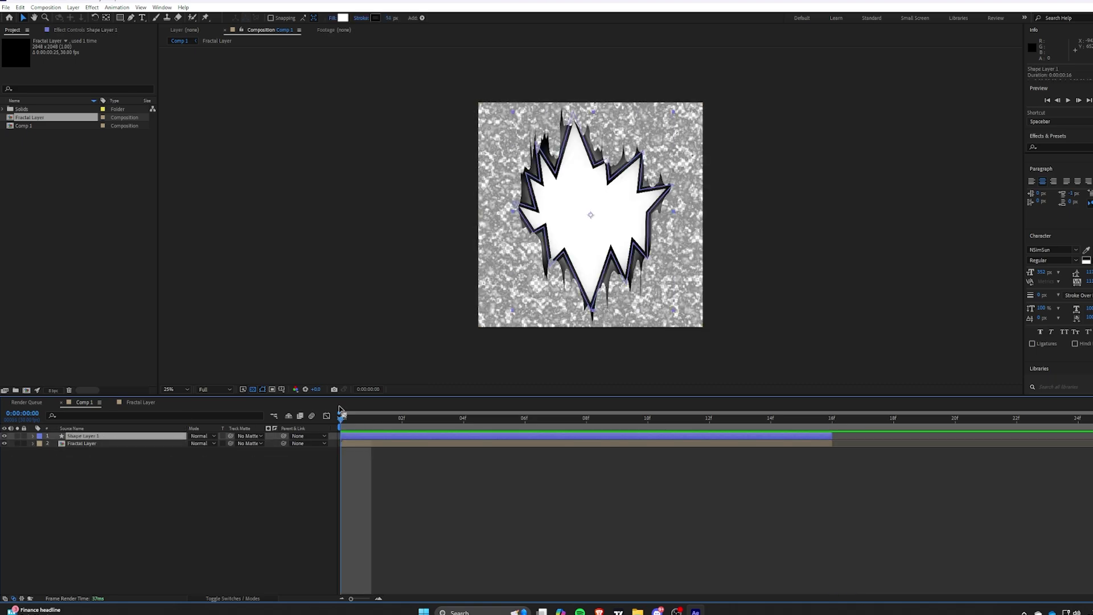
key("ctrl+shift+c")
type("BaseLayer")
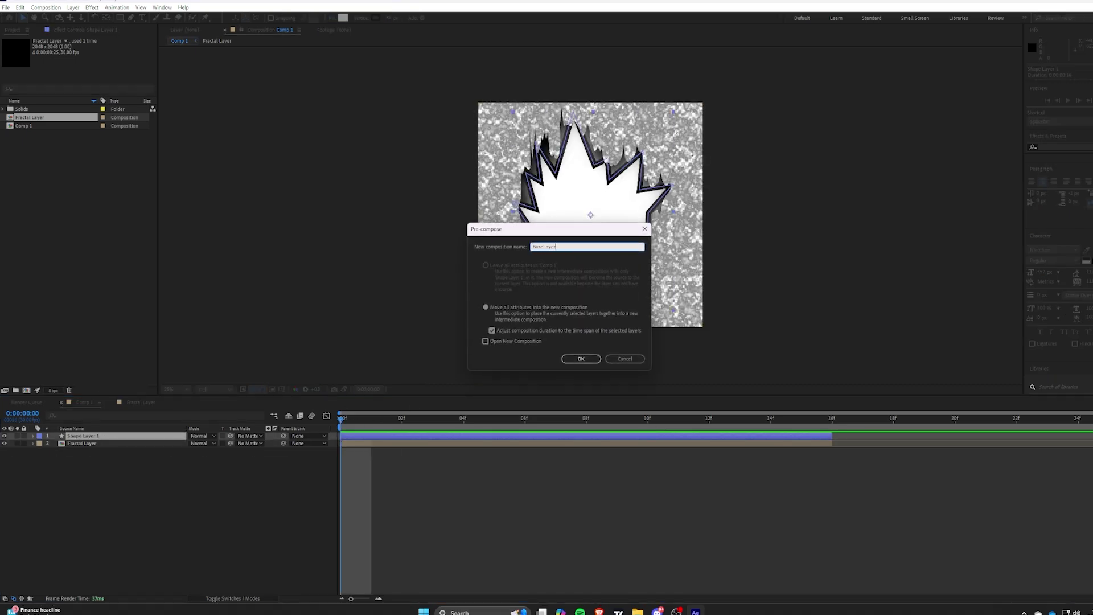
key("Return")
left_click(39, 436)
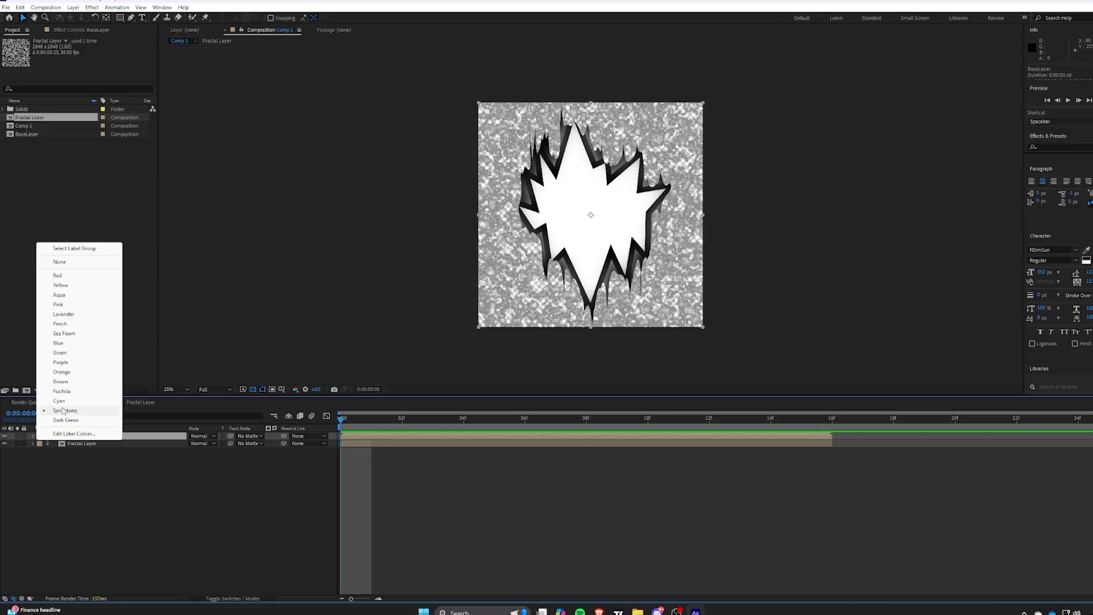
left_click(62, 323)
left_click(357, 456)
Apply Displacer Pro to BaseLayer with Fractal Layer as the map layer, and hide Fractal Layer.
left_click(359, 437)
left_click(79, 31)
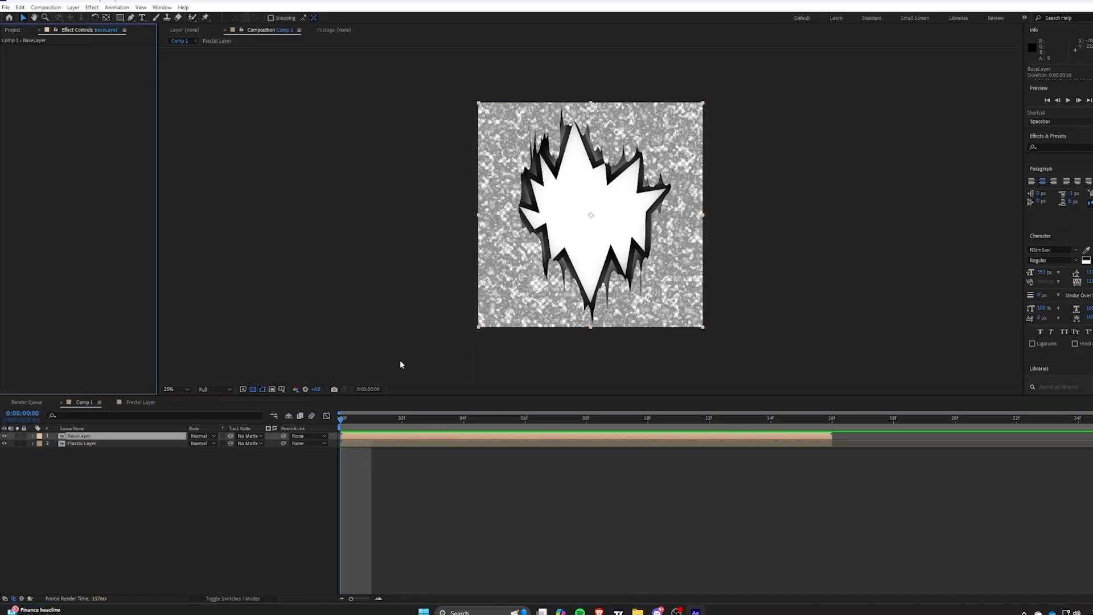
key("ctrl+space")
type("dis")
key("Return")
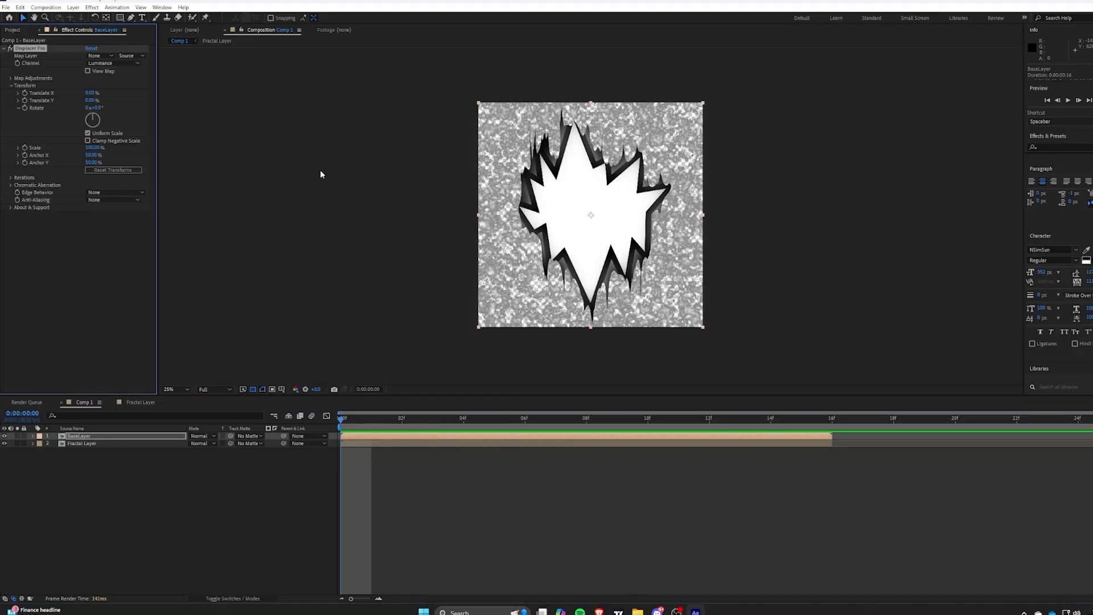
left_click(89, 57)
left_click(100, 90)
left_click(4, 443)
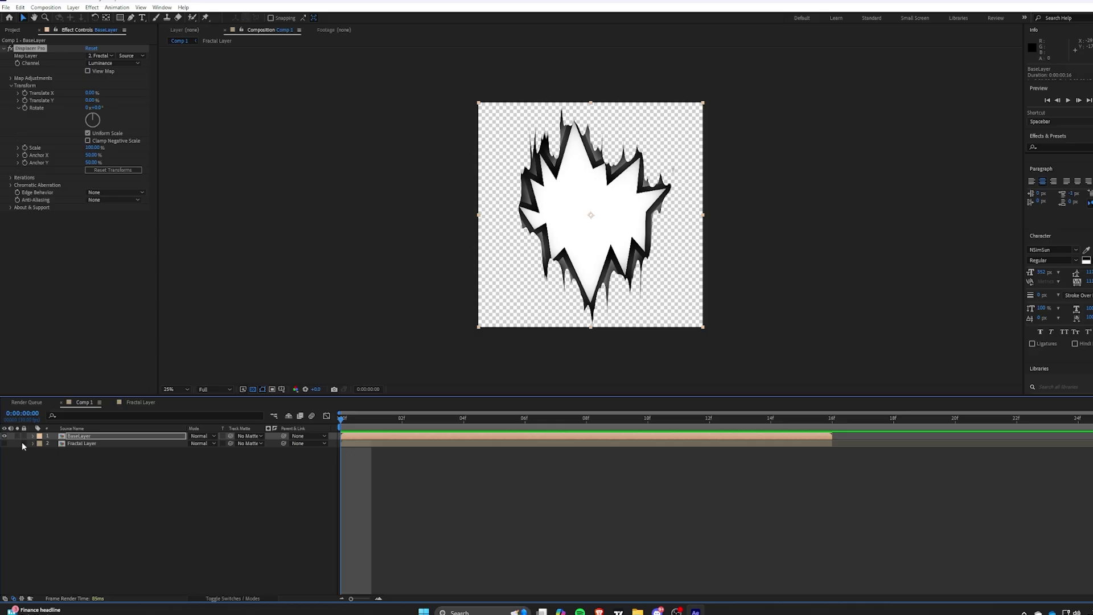
Set Displacer Pro's Translate Y to 1.3% on BaseLayer.
left_click_drag(88, 101, 94, 101)
key("period")
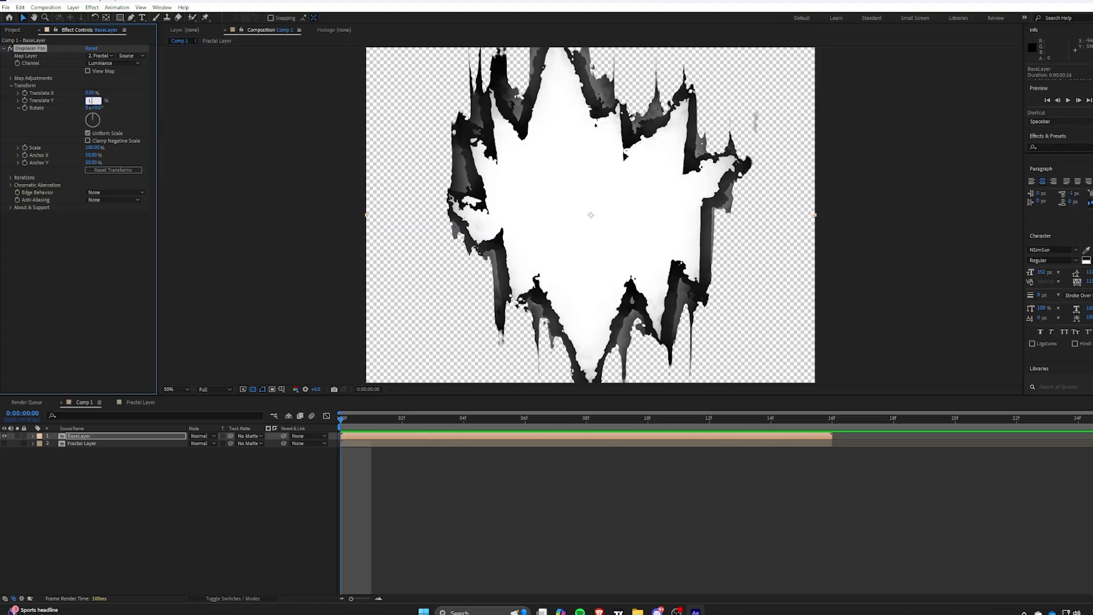
type(".3")
key("Return")
Apply CC Blobbylize to BaseLayer with Fractal Layer as the blob layer, using its effects and masks.
left_click(359, 437)
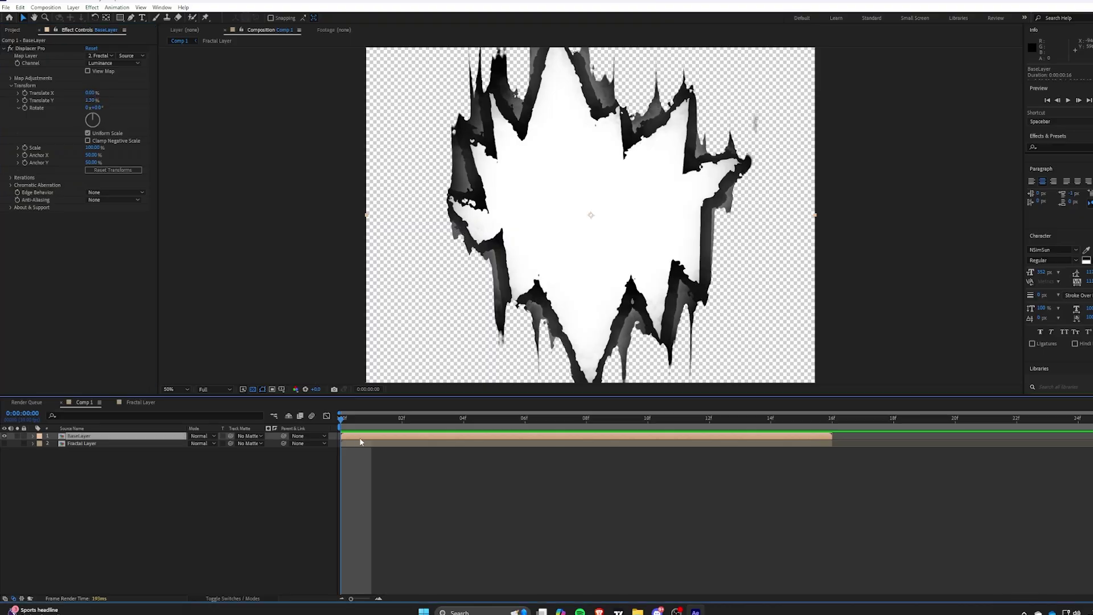
key("ctrl+space")
type("cc bl")
key("Return")
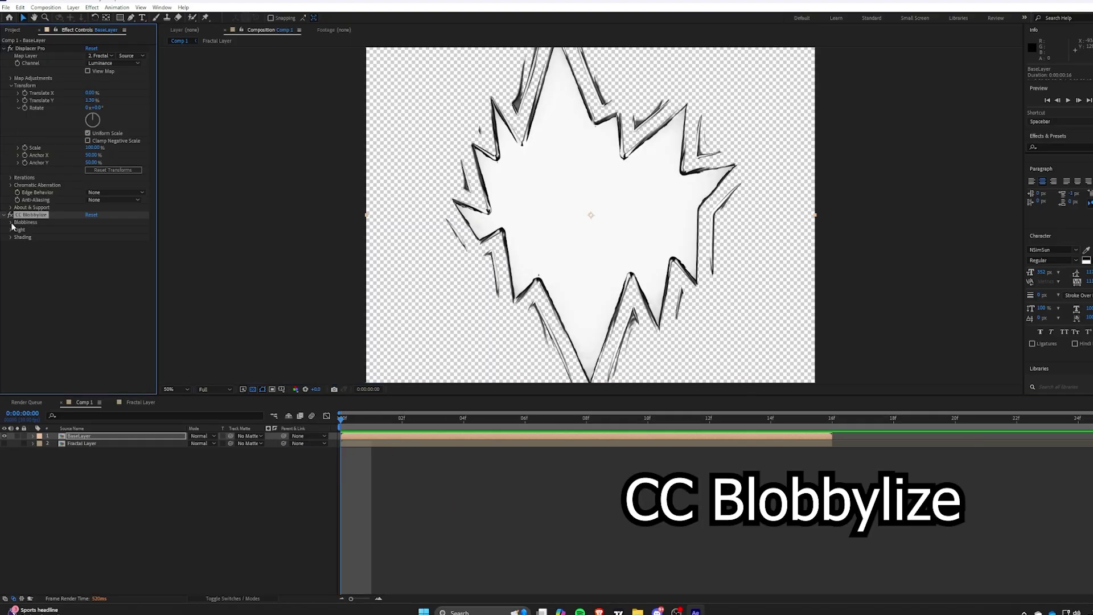
left_click(11, 223)
left_click(100, 229)
left_click(110, 261)
left_click(129, 230)
left_click(139, 259)
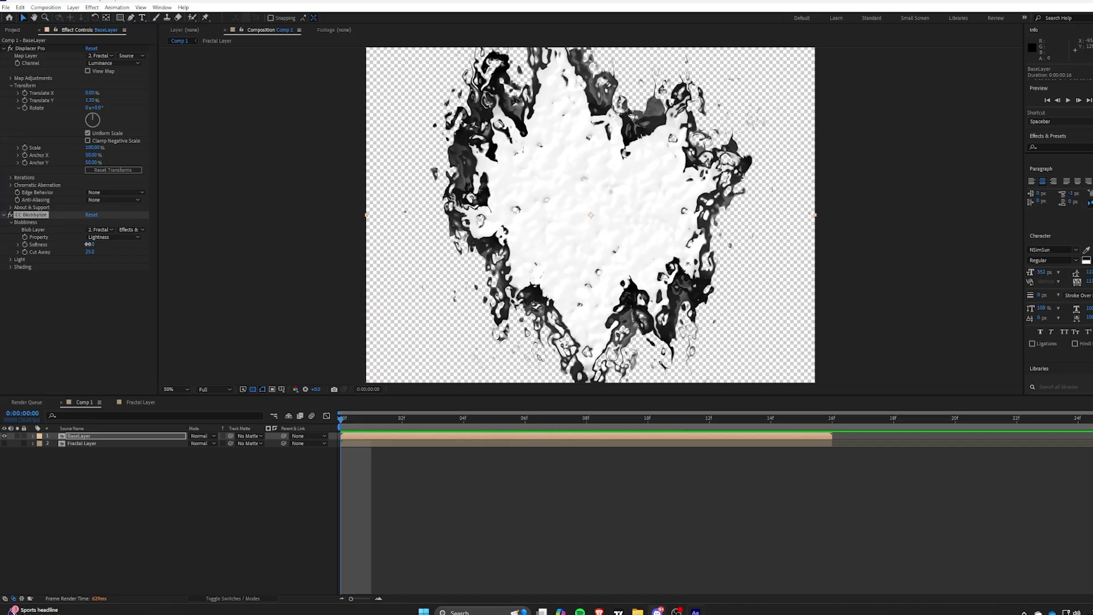
Set the CC Blobbylize softness to 57 and adjust its cut away amount.
left_click(90, 245)
type("57")
key("Return")
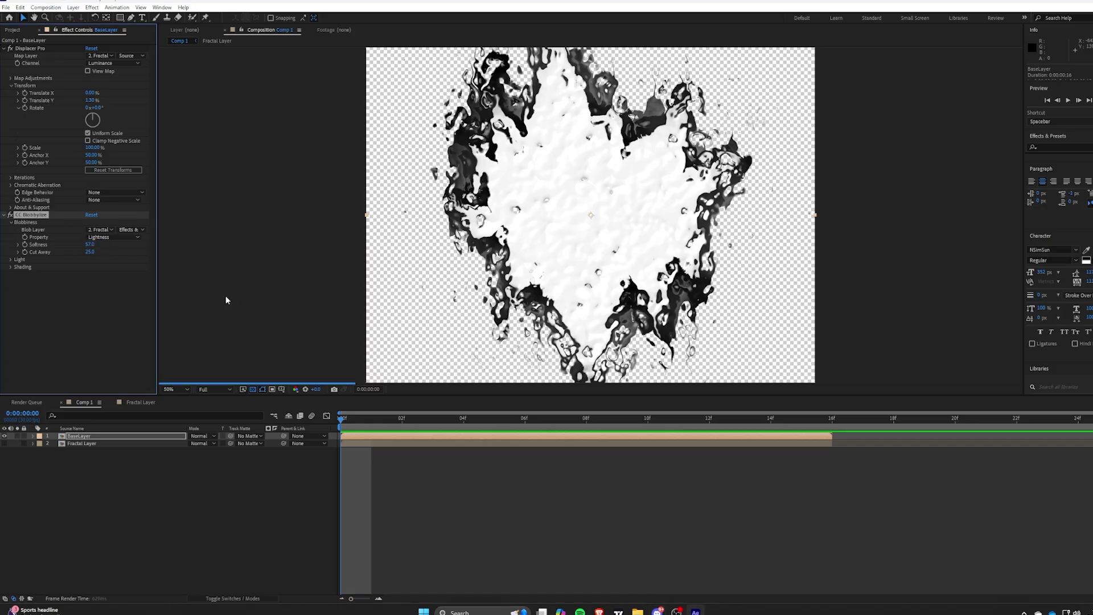
left_click(90, 251)
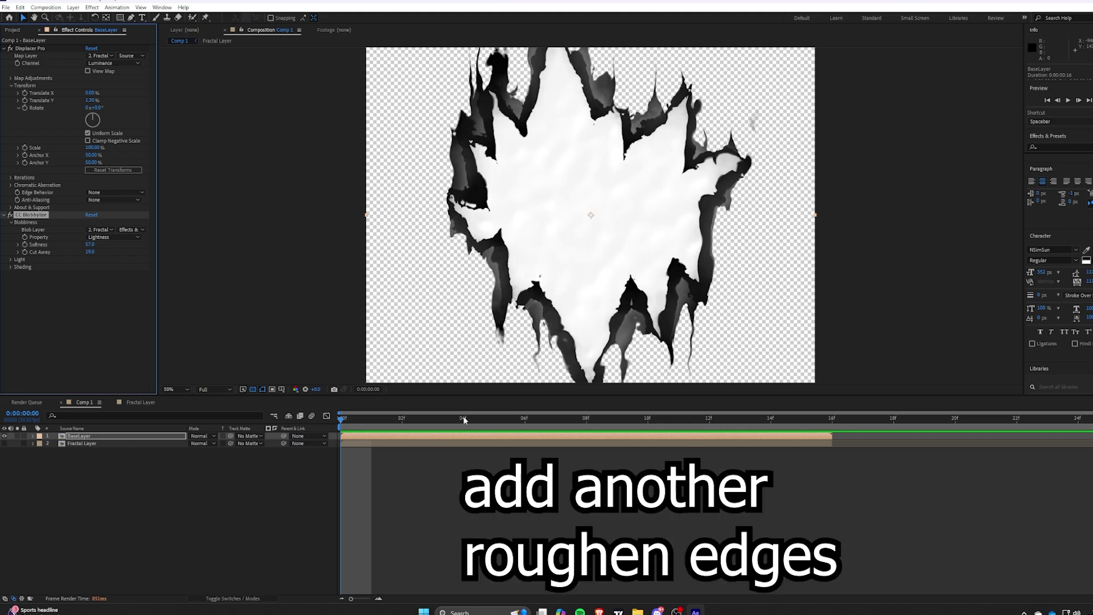
Apply Roughen Edges to BaseLayer with the Spiky edge type and a border of 43.
left_click(385, 436)
key("ctrl+space")
type("roug")
key("Return")
left_click(111, 283)
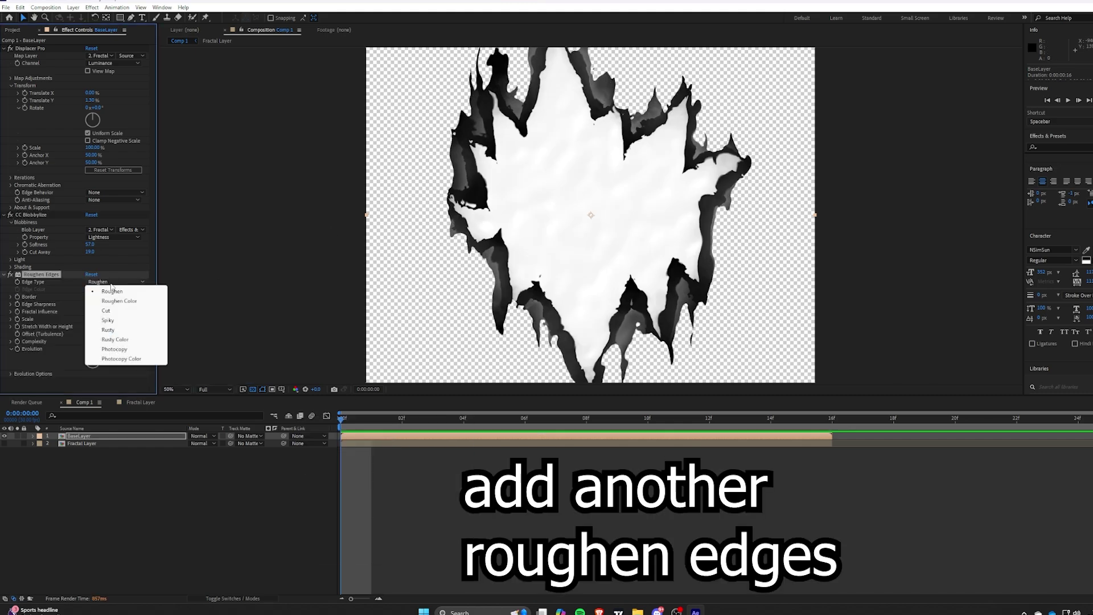
left_click(107, 320)
left_click(91, 296)
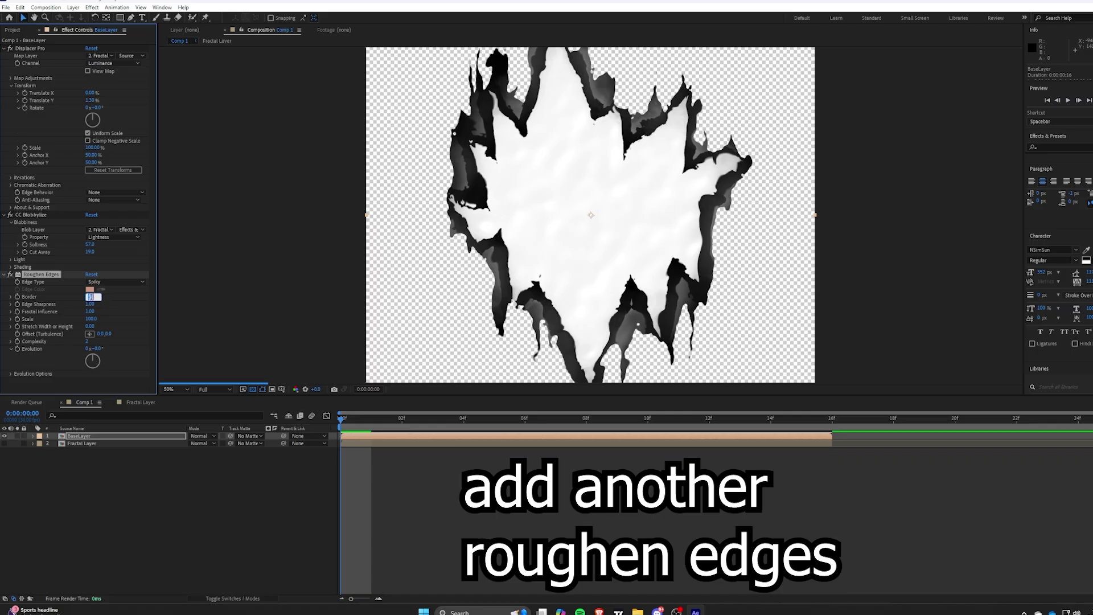
type("43")
key("Return")
Set BaseLayer's Roughen Edges sharpness to 10 and stretch width or height to -2.70, and raise its complexity.
left_click_drag(90, 304, 133, 305)
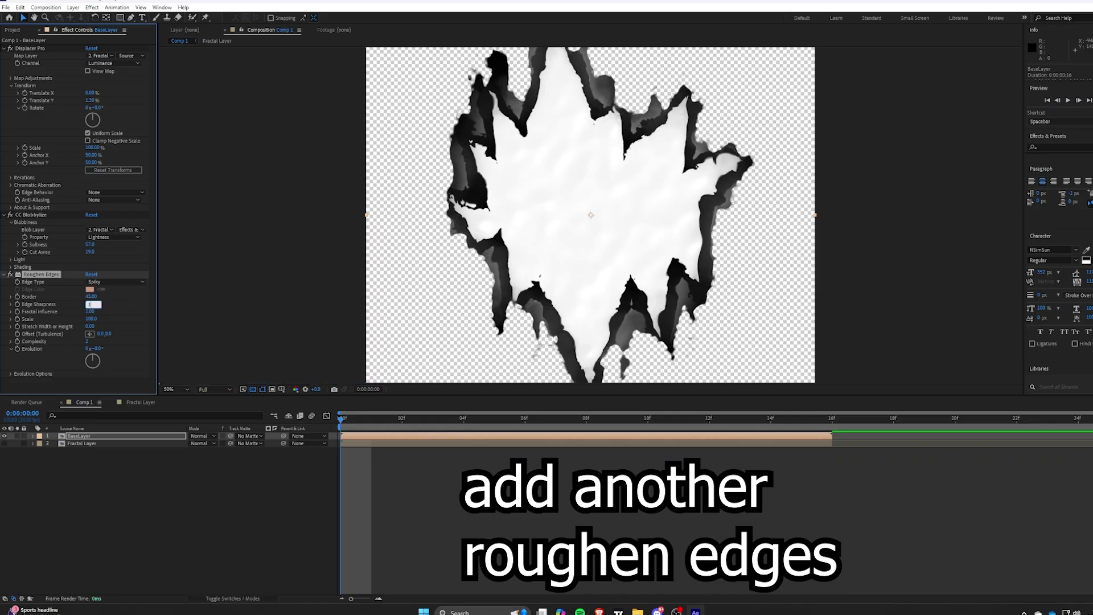
key("Return")
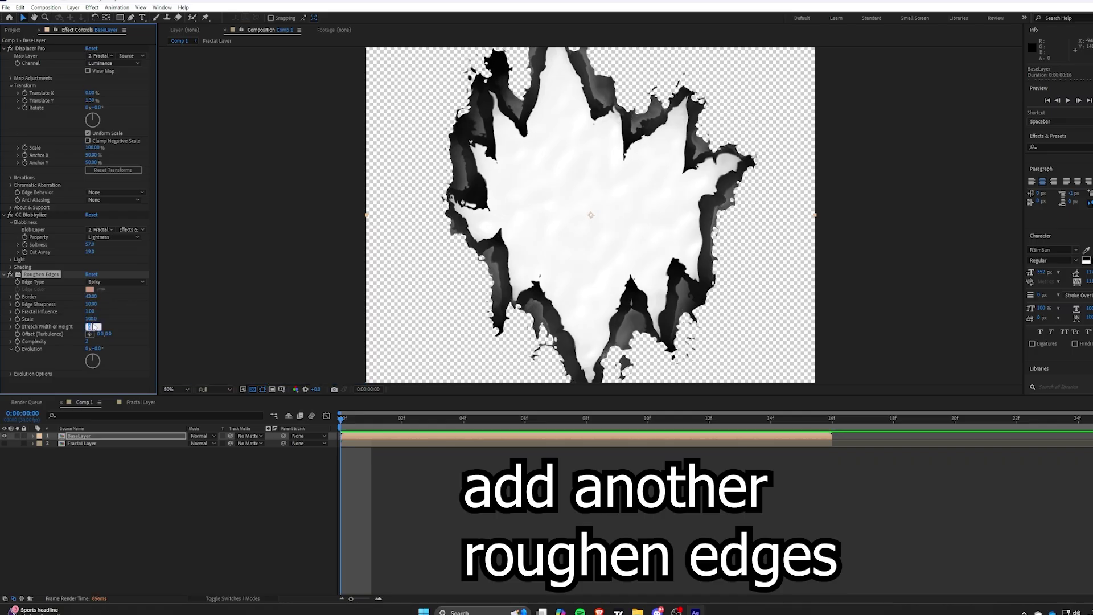
key("Return")
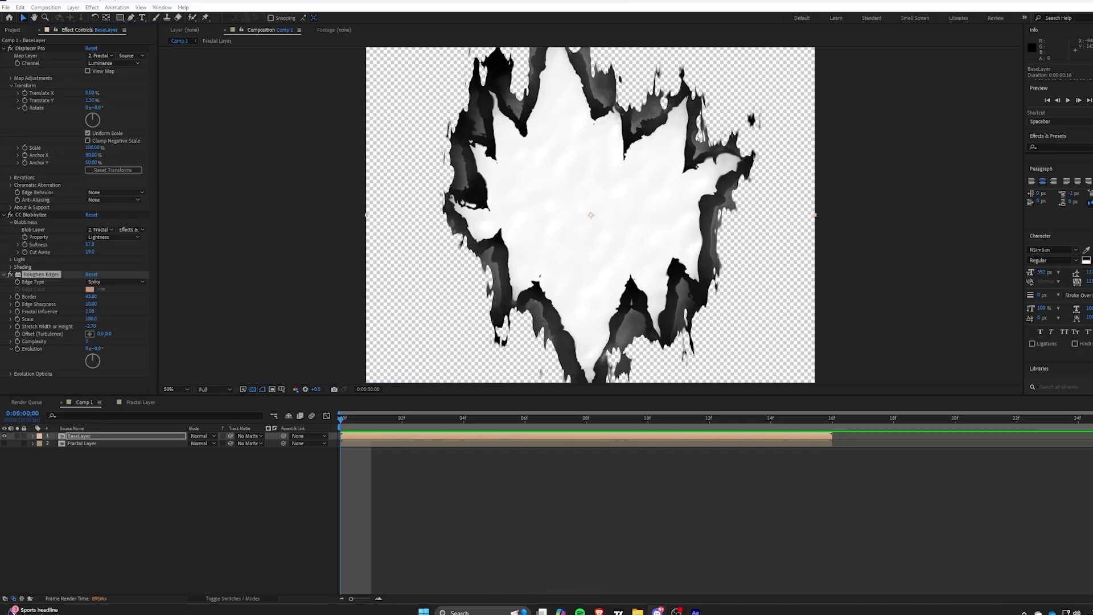
left_click_drag(370, 422, 203, 406)
scroll(571, 319, "down", 2)
left_click(571, 344)
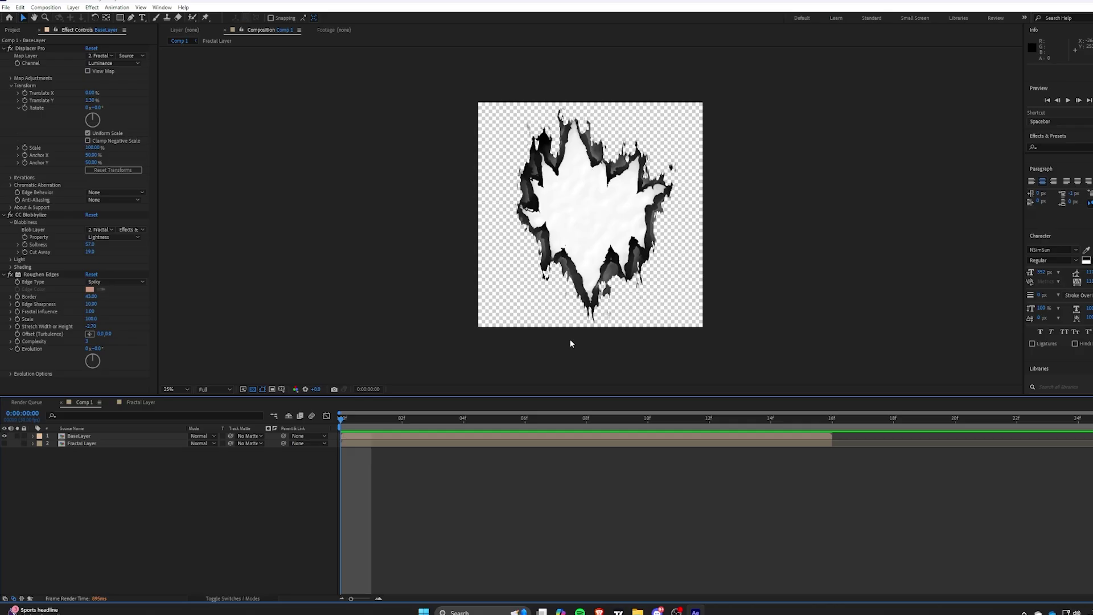
Open the BaseLayer pre-comp, pull the burst shape's rightmost vertex slightly inward and upward, and return to Comp 1.
left_click(386, 438)
double_click(365, 445)
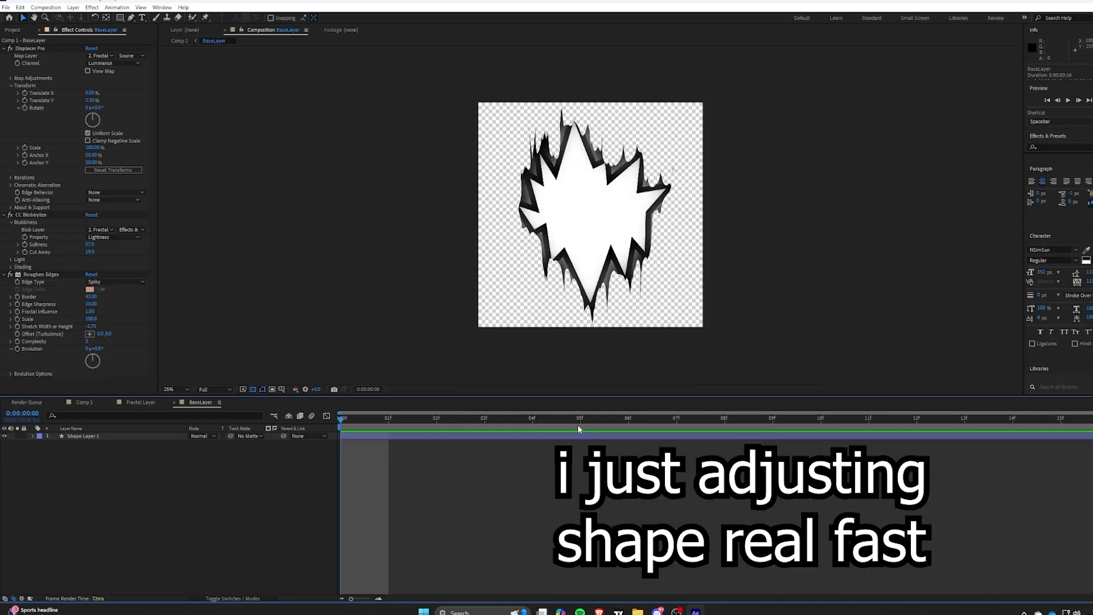
left_click(578, 432)
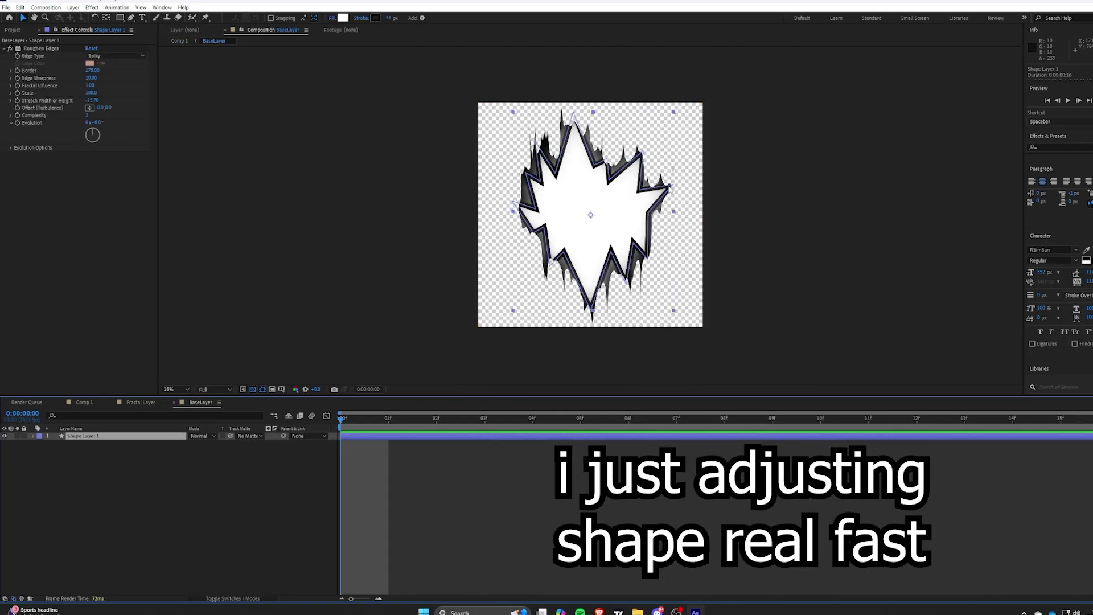
scroll(609, 217, "up", 2)
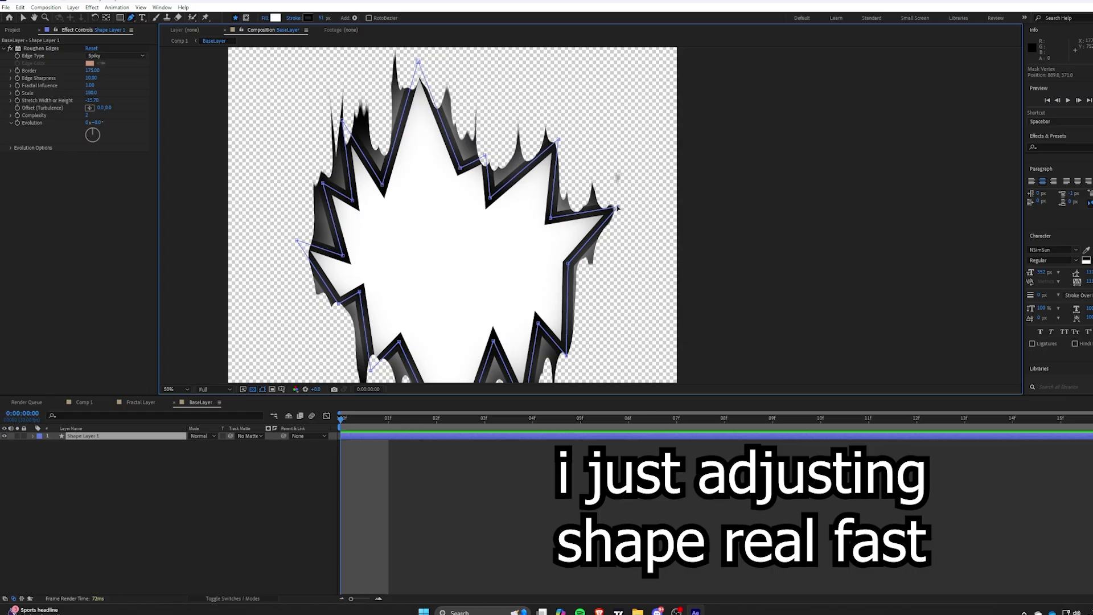
left_click_drag(618, 208, 600, 194)
left_click(86, 402)
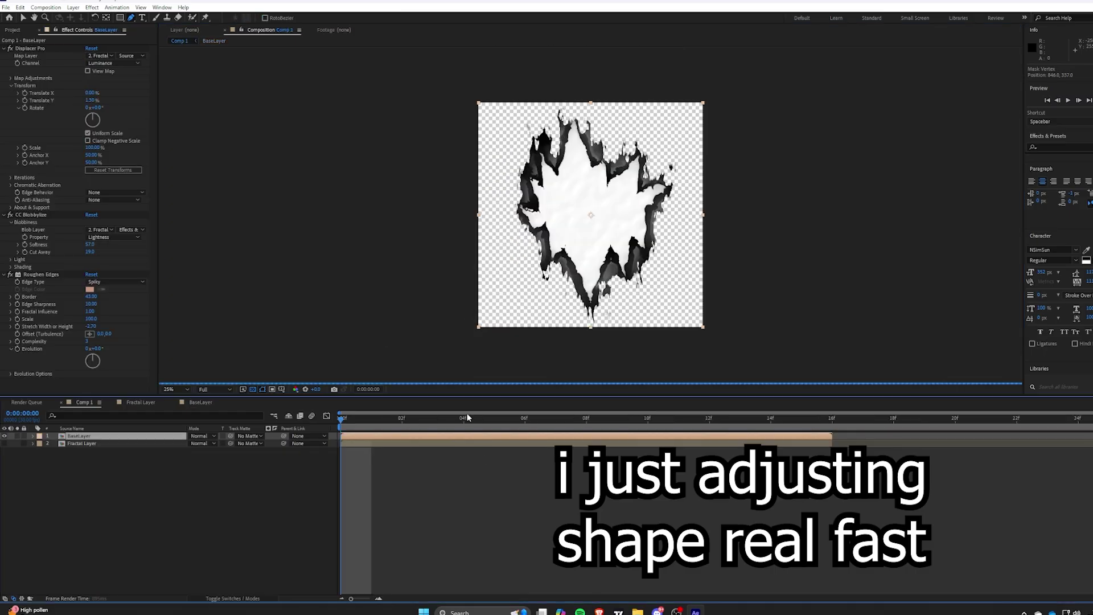
Pre-compose BaseLayer and Fractal Layer together into a new composition named TogetherYes.
left_click(382, 450)
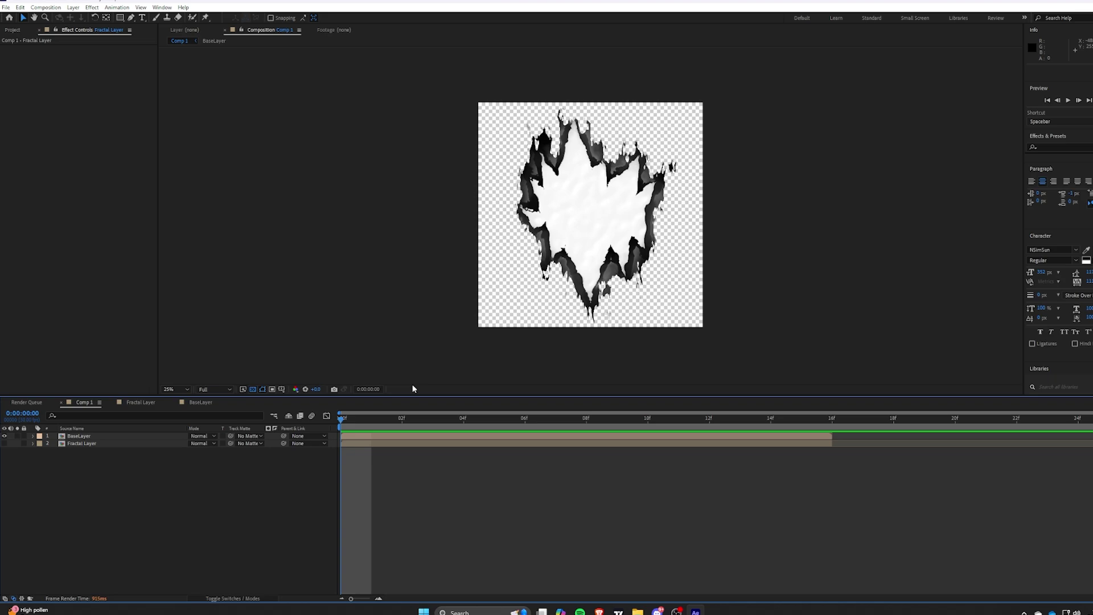
left_click(378, 438)
left_click(5, 277)
key("ctrl+a")
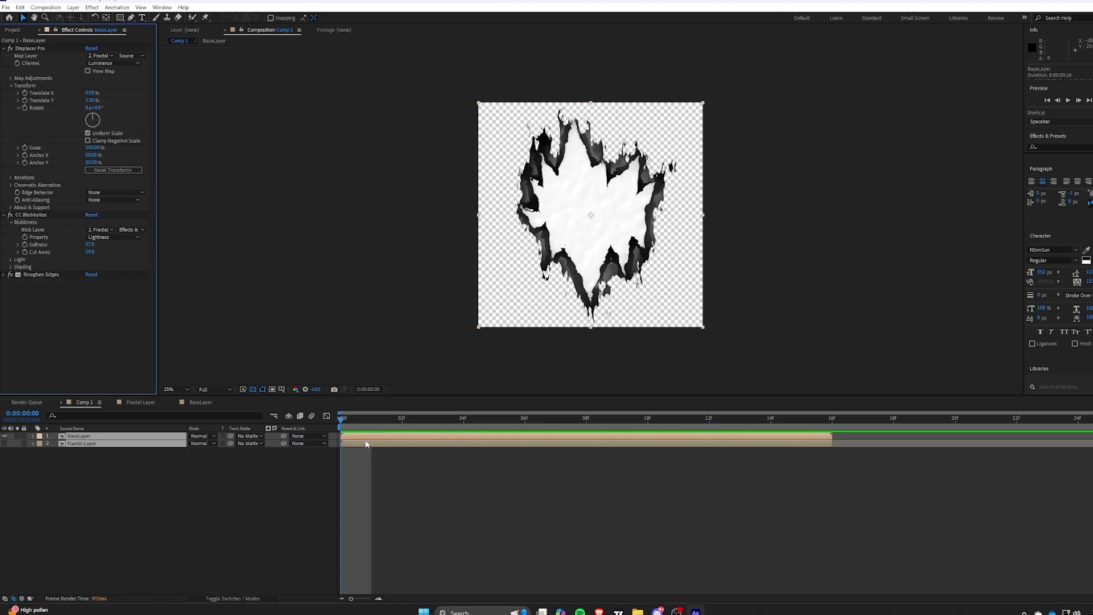
key("ctrl+shift+c")
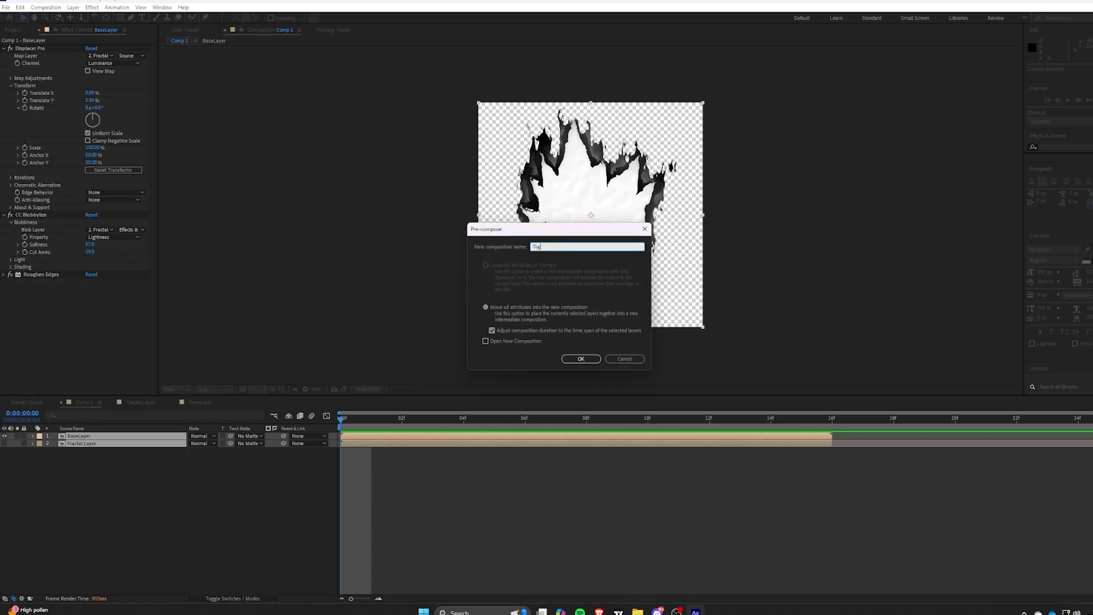
type("TogetherYes")
left_click(579, 355)
Apply the Curves effect to TogetherYes and pull the middle of its RGB curve downward.
key("ctrl+space")
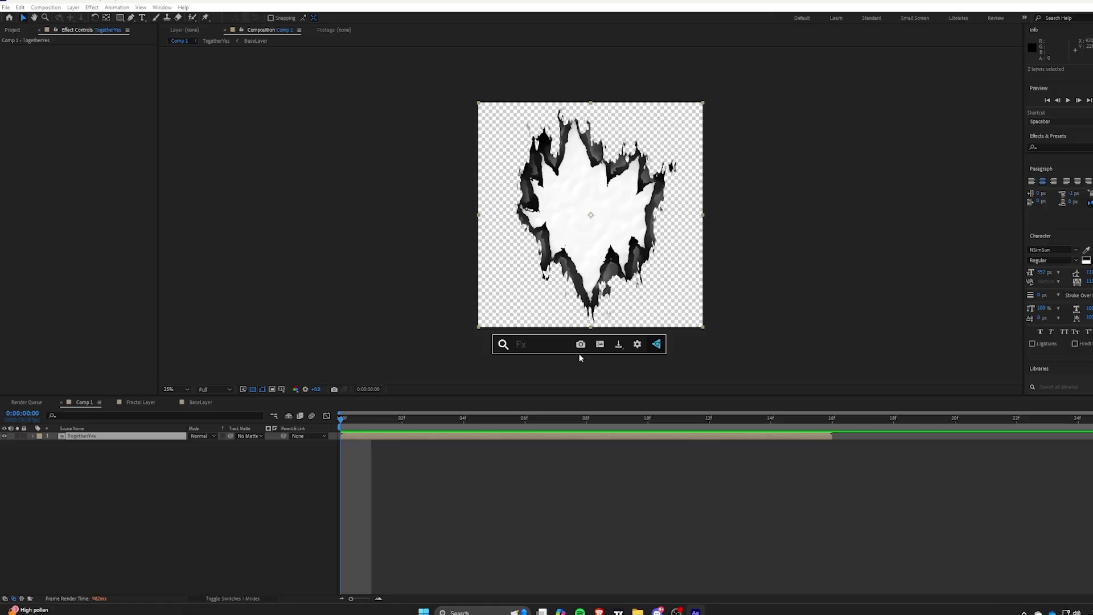
type("cur")
key("Return")
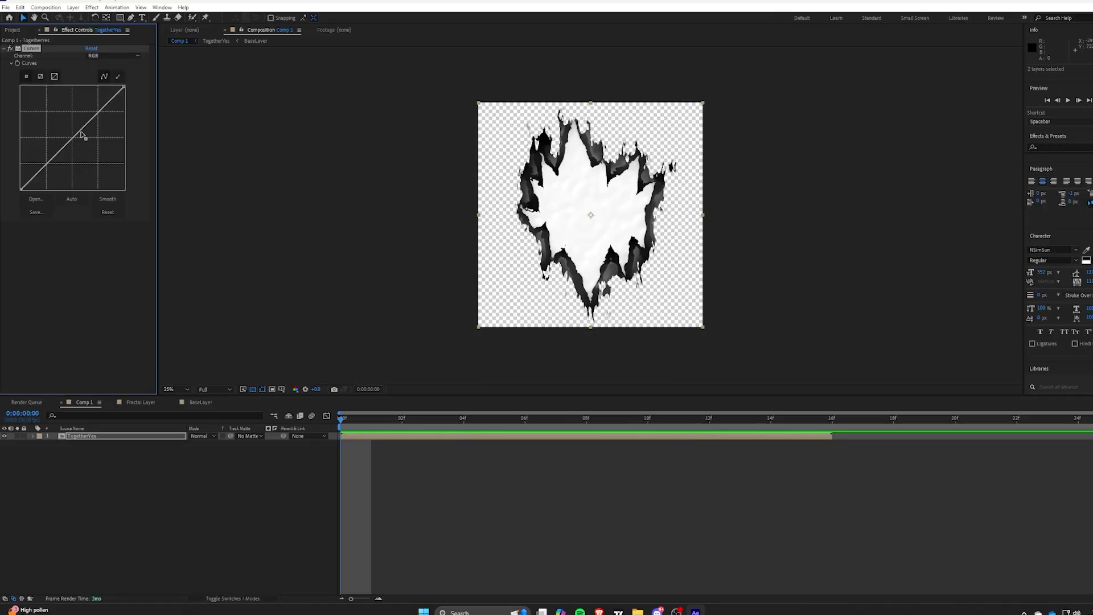
left_click_drag(80, 131, 101, 142)
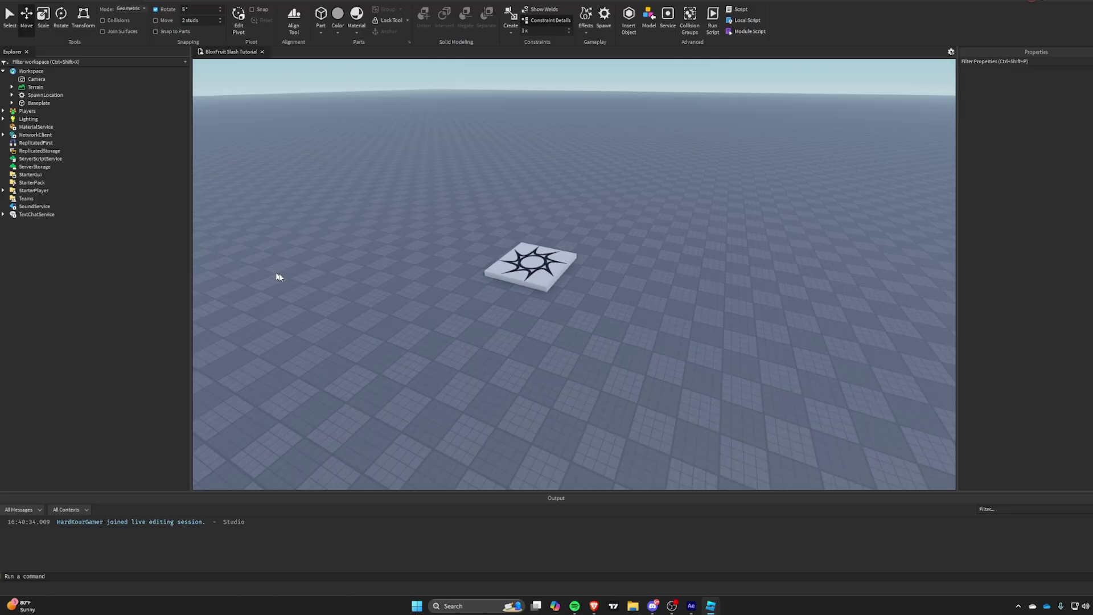
In Roblox Studio, insert a block part, place it in front of the spawn pad and raise it about 12.8 studs.
left_click(322, 16)
left_click(588, 302)
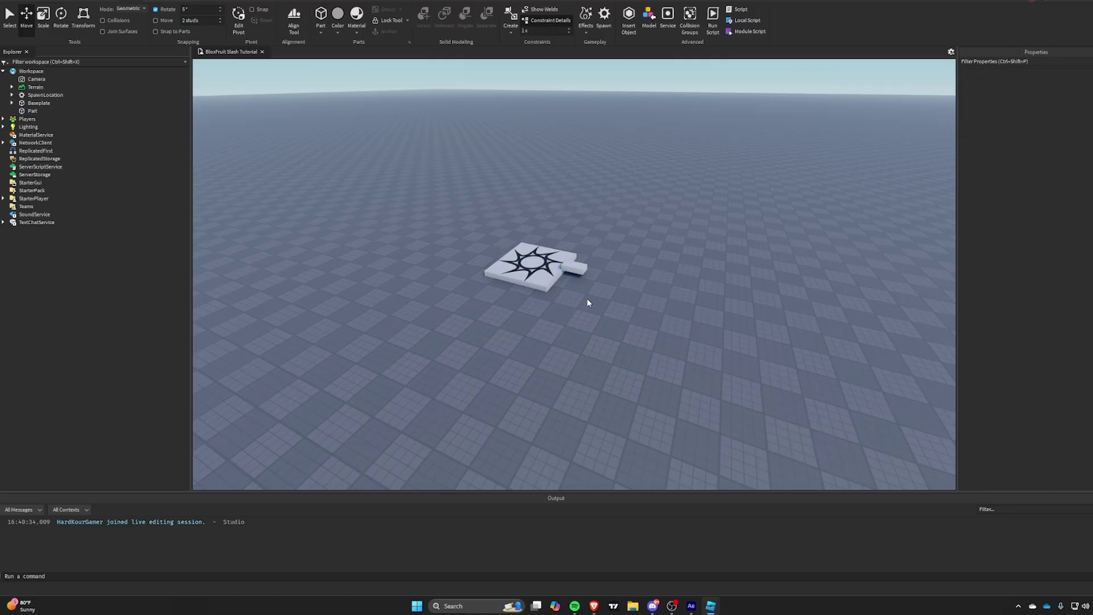
left_click_drag(575, 268, 570, 367)
left_click_drag(584, 322, 604, 219)
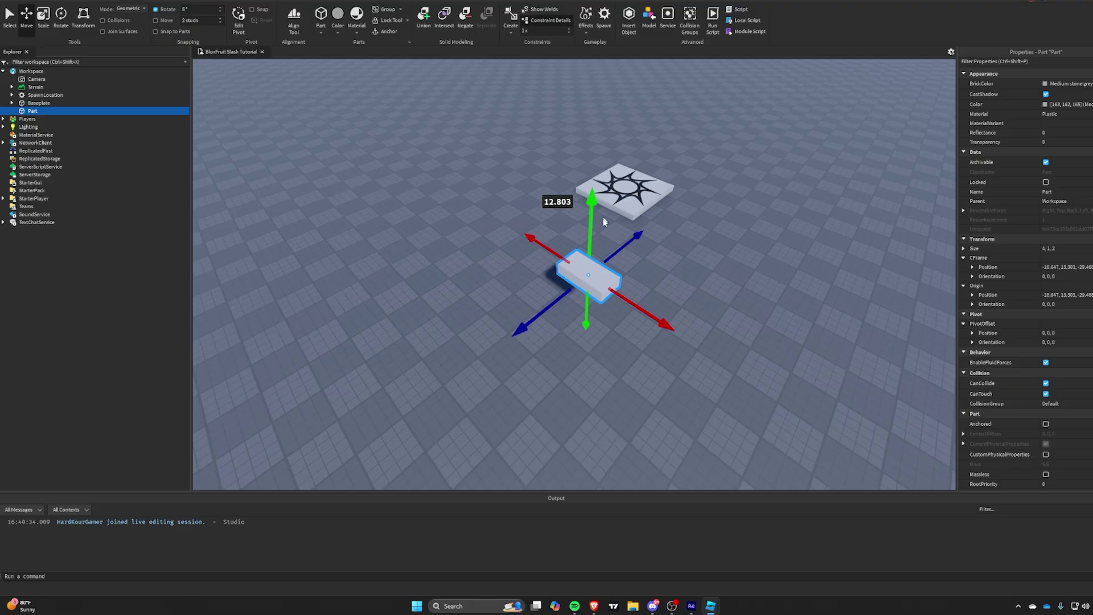
Set the new part's size to 1, 1, 1.
left_click(1060, 250)
type("1")
key("Return")
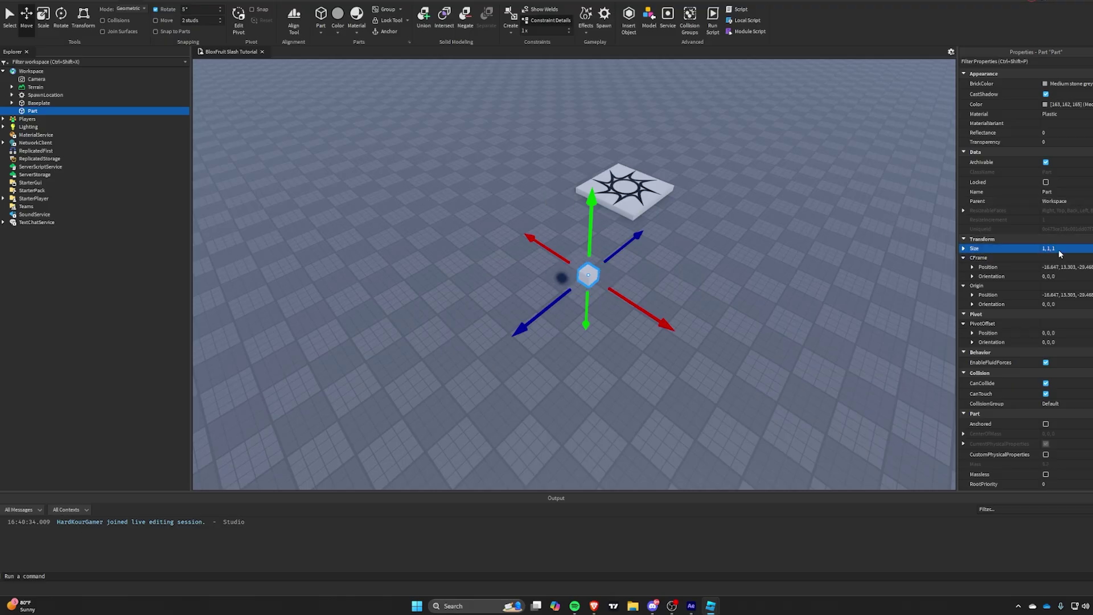
Rename the part RootPart and give it two attachments named Attachment1A and Attachment0A.
left_click(36, 104)
left_click(35, 112)
left_click(54, 110)
left_click(41, 125)
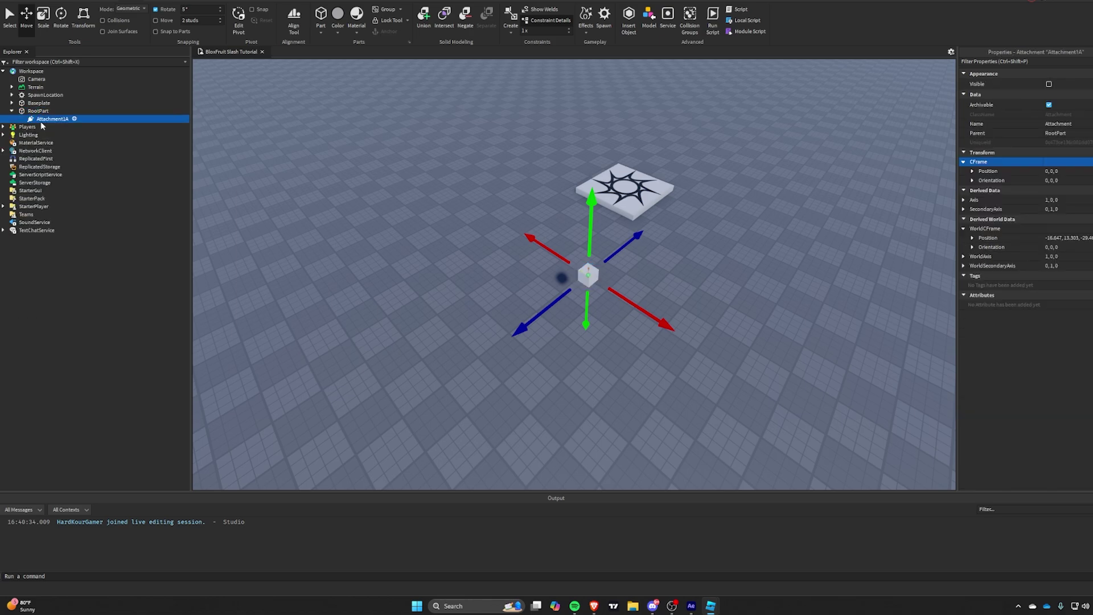
key("ctrl+d")
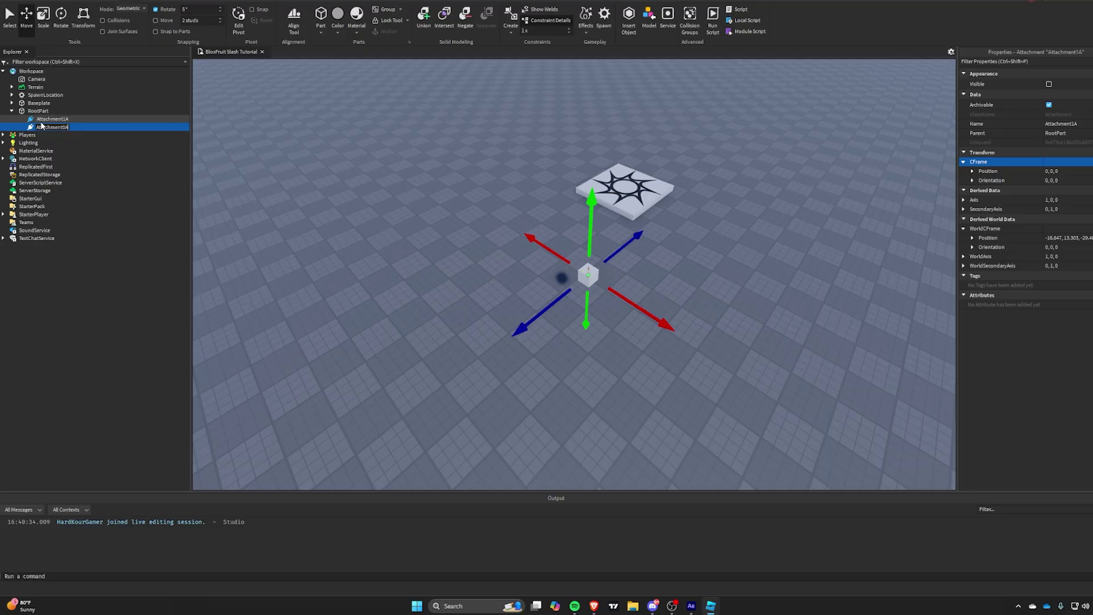
Add a Beam inside Attachment1A and rename it MainBeam.
left_click(74, 120)
type("b")
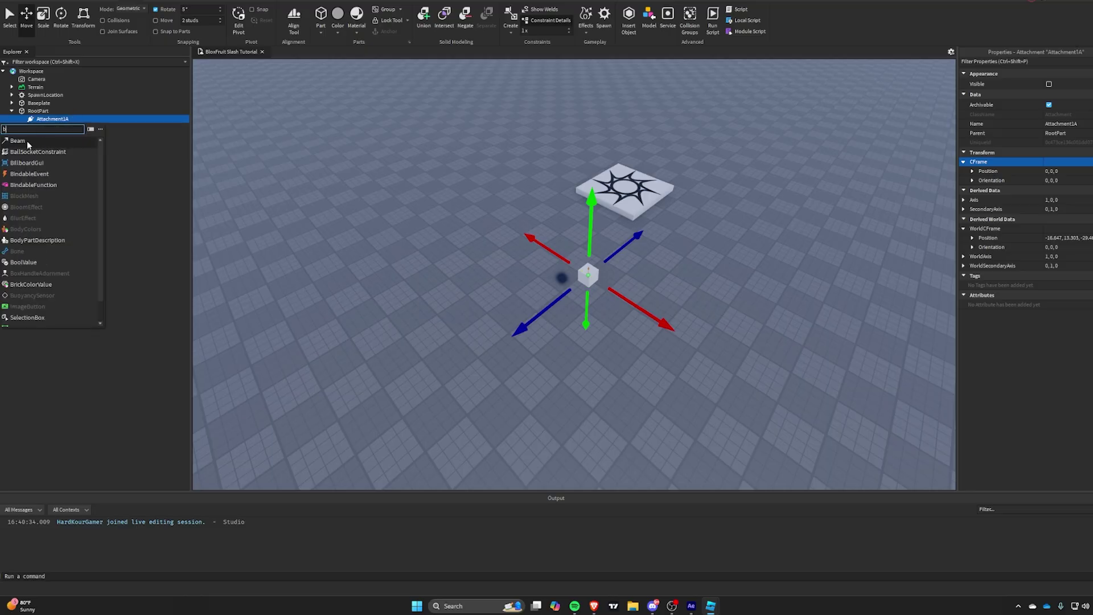
left_click(28, 142)
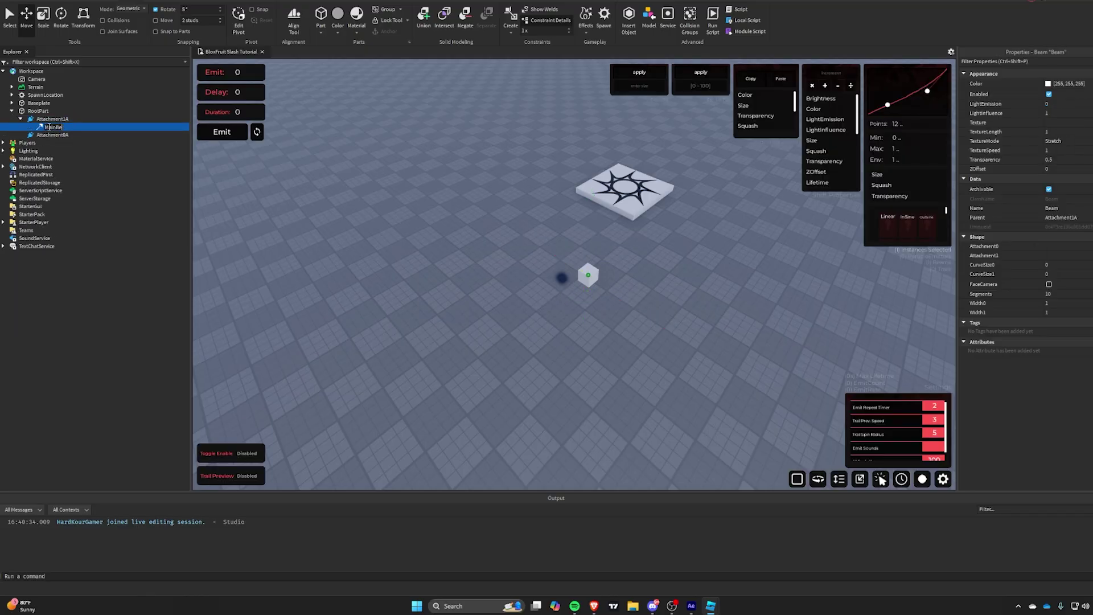
right_click(53, 125)
left_click(35, 115)
left_click(41, 119)
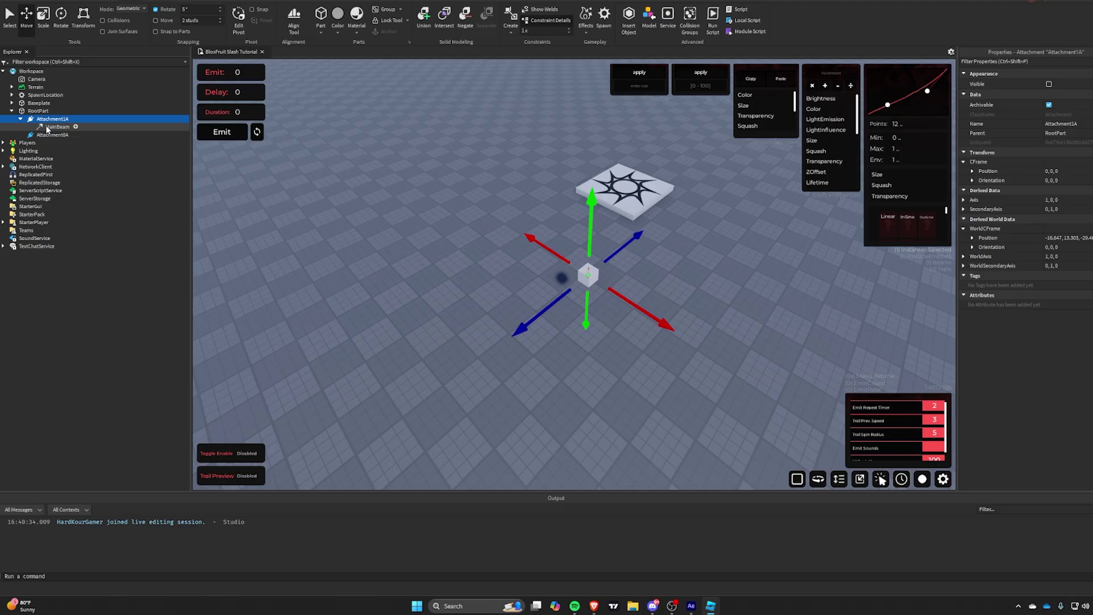
Turn on FaceCamera for MainBeam and link its Attachment0 to Attachment0A and its Attachment1 to Attachment1A.
left_click(48, 127)
left_click(1049, 284)
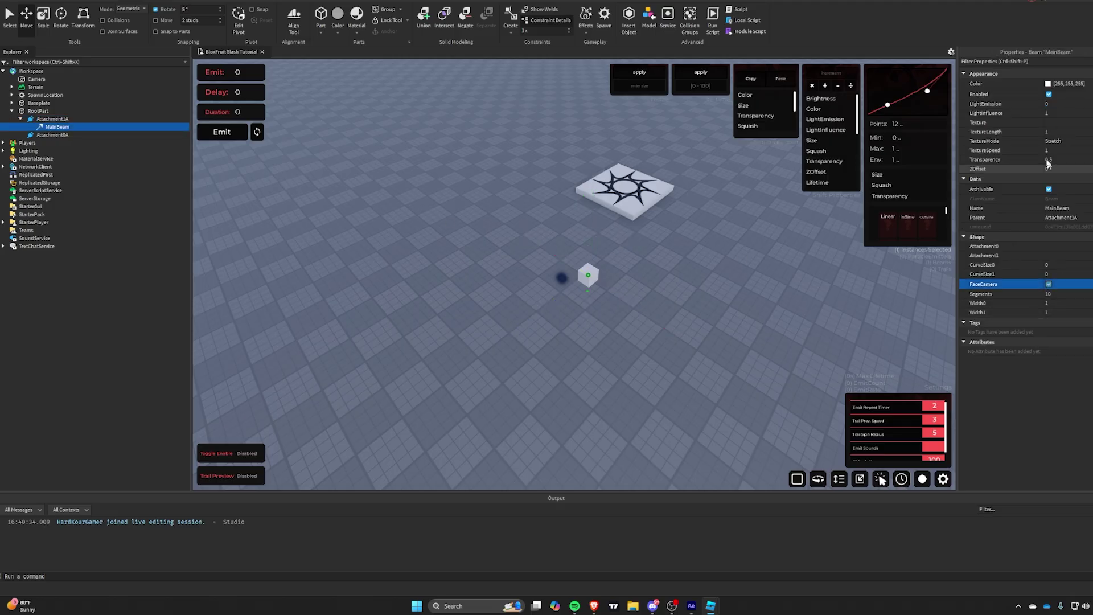
left_click(1050, 247)
left_click(41, 135)
left_click(1053, 255)
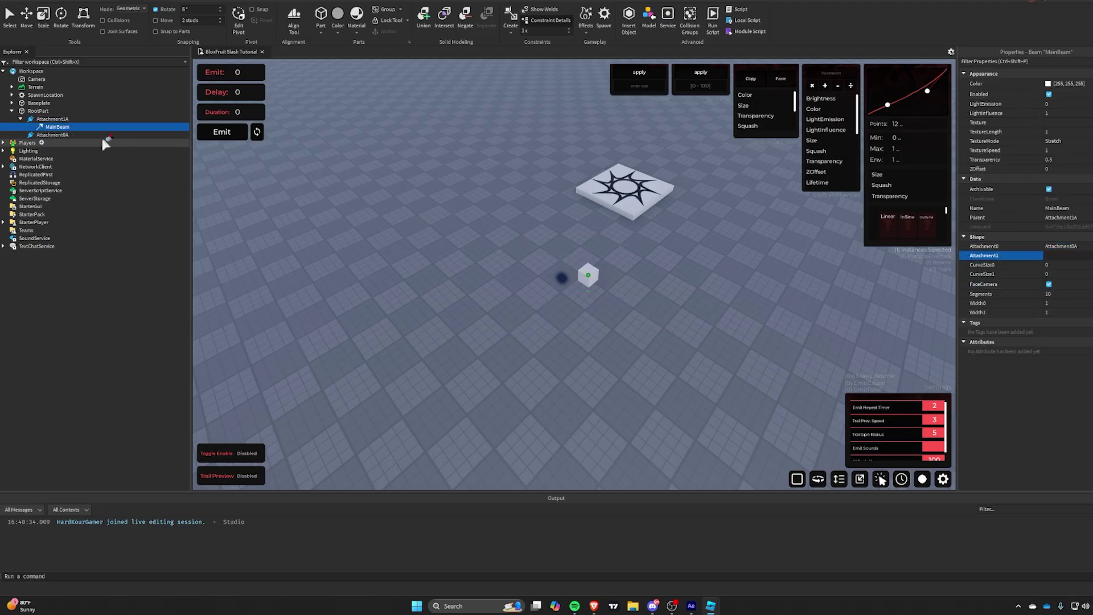
left_click(52, 119)
Move Attachment1A well above RootPart to stretch the beam vertically.
left_click(52, 135)
left_click(44, 120)
left_click_drag(592, 199, 595, 80)
Try a CurveSize0 of 20 on MainBeam.
left_click(57, 126)
left_click(1060, 265)
left_click_drag(1091, 265, 1092, 265)
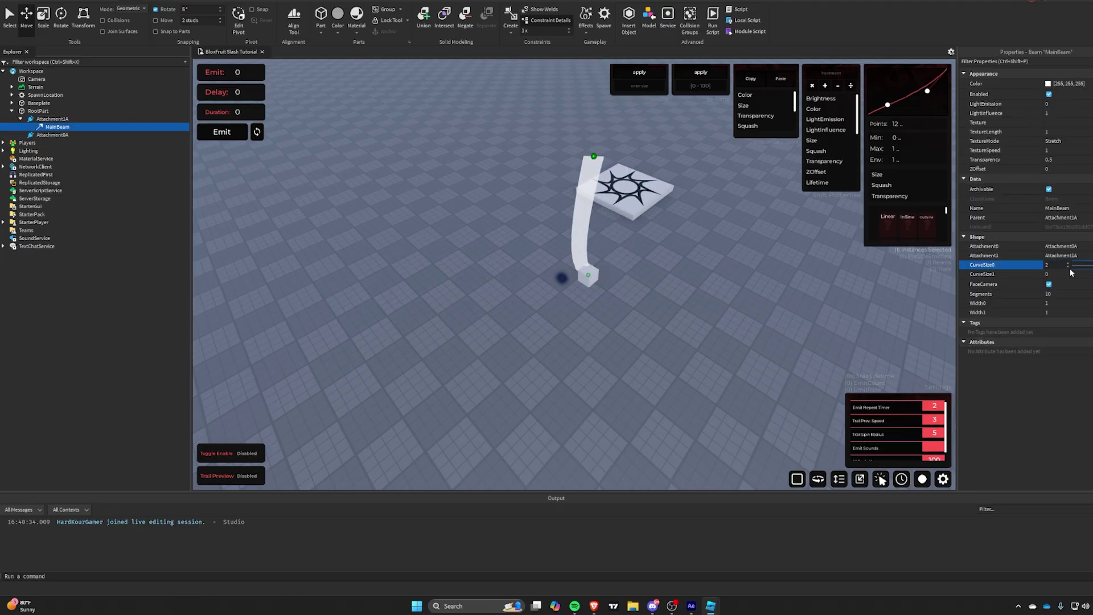
type("20")
key("Return")
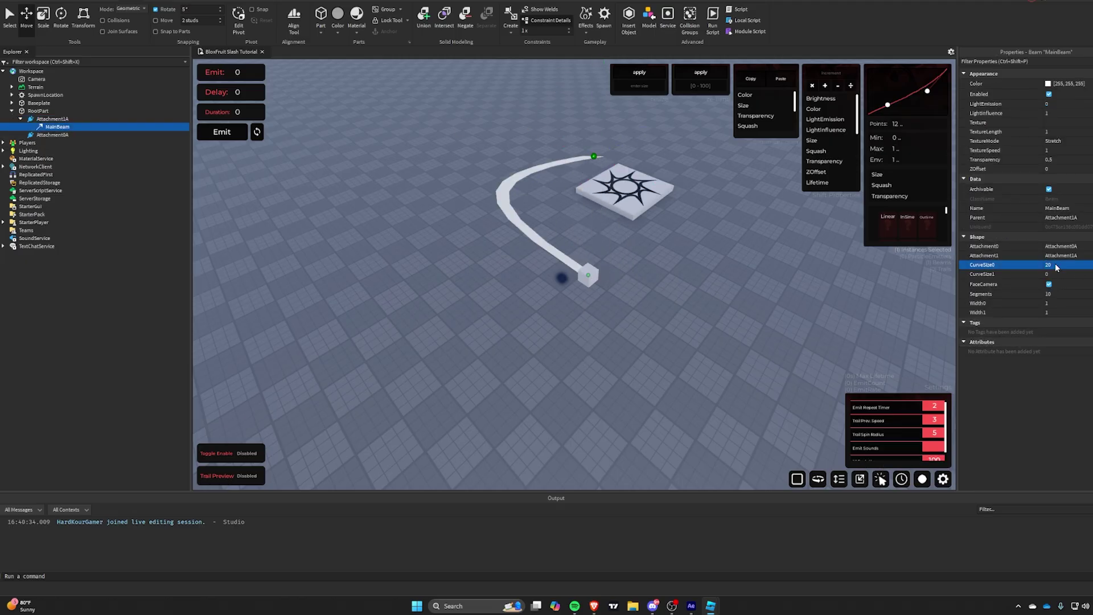
Set MainBeam's CurveSize0 to -20 and CurveSize1 to 20.
left_click(1061, 266)
type("-20")
key("Return")
left_click(1068, 274)
type("20")
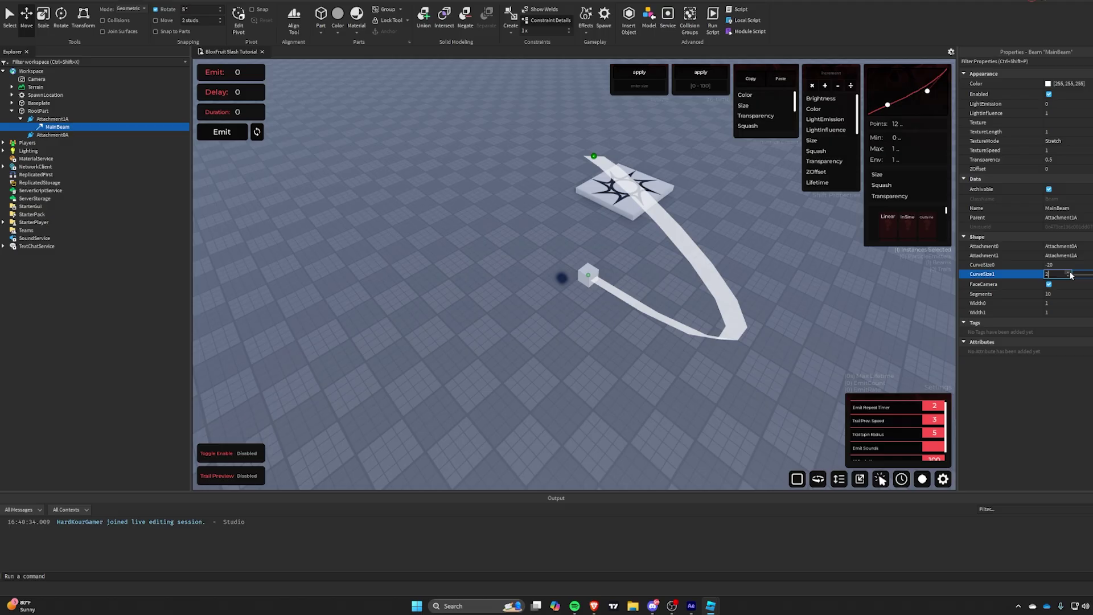
key("Return")
Reposition the attachments vertically, with Attachment1A about 10.2 studs above RootPart and Attachment0A below it.
left_click(651, 309)
right_click(653, 309)
left_click(378, 171)
left_click_drag(365, 130, 359, 86)
left_click(53, 135)
right_click(481, 250)
left_click_drag(481, 251, 485, 306)
left_click(53, 120)
left_click_drag(474, 161, 481, 241)
right_click(481, 241)
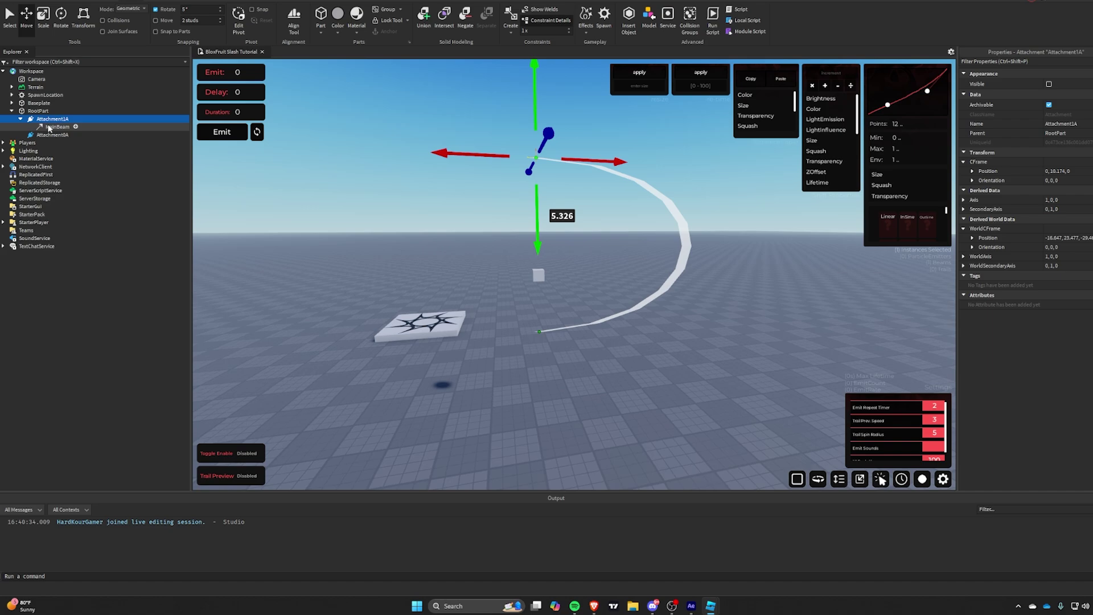
left_click(62, 135)
left_click_drag(535, 272, 536, 286)
Shift Attachment1A and Attachment0A sideways, away from the bulge of the beam's curve.
left_click(52, 119)
left_click_drag(473, 159, 437, 155)
left_click(53, 135)
left_click_drag(446, 354, 421, 356)
Set MainBeam's segments to 50 and its texture to the bloxfruit slash final image, keeping FaceCamera on.
left_click(57, 127)
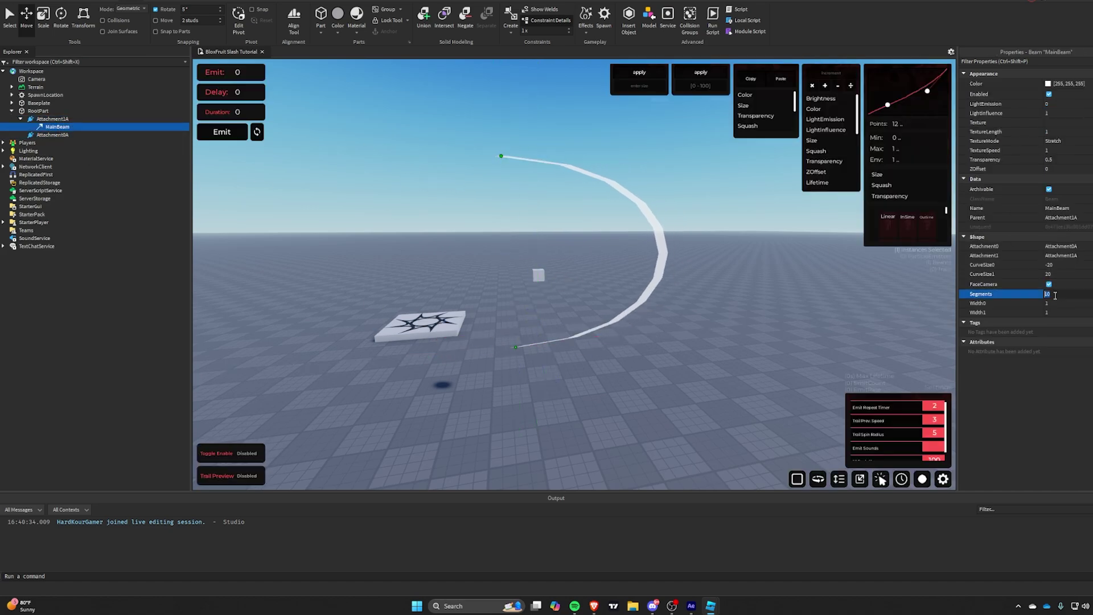
left_click(1053, 123)
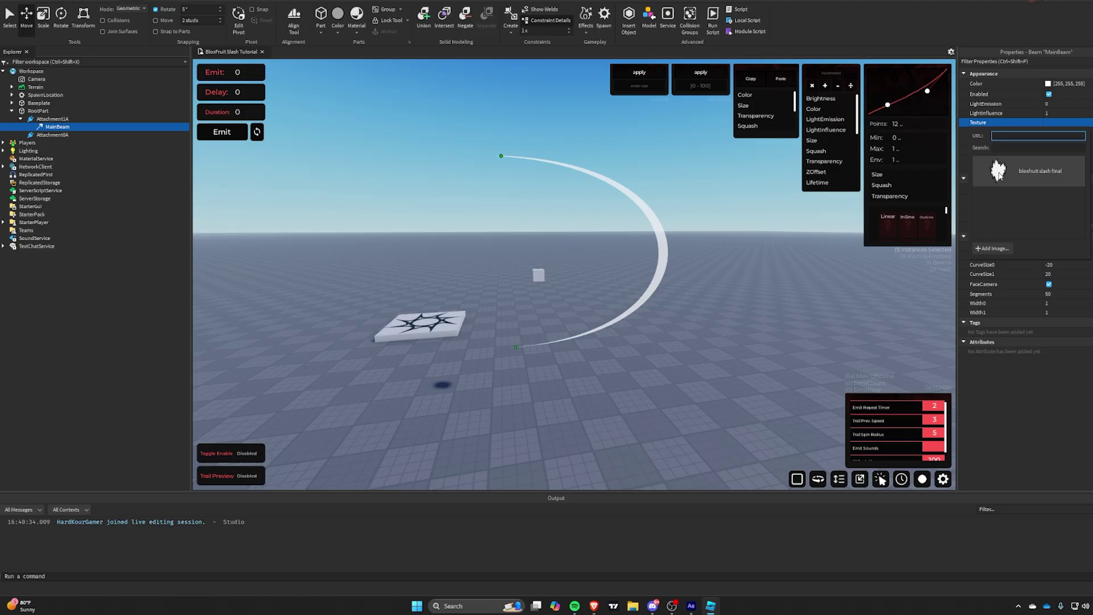
left_click(1023, 174)
right_click(733, 176)
left_click(1050, 285)
right_click(746, 227)
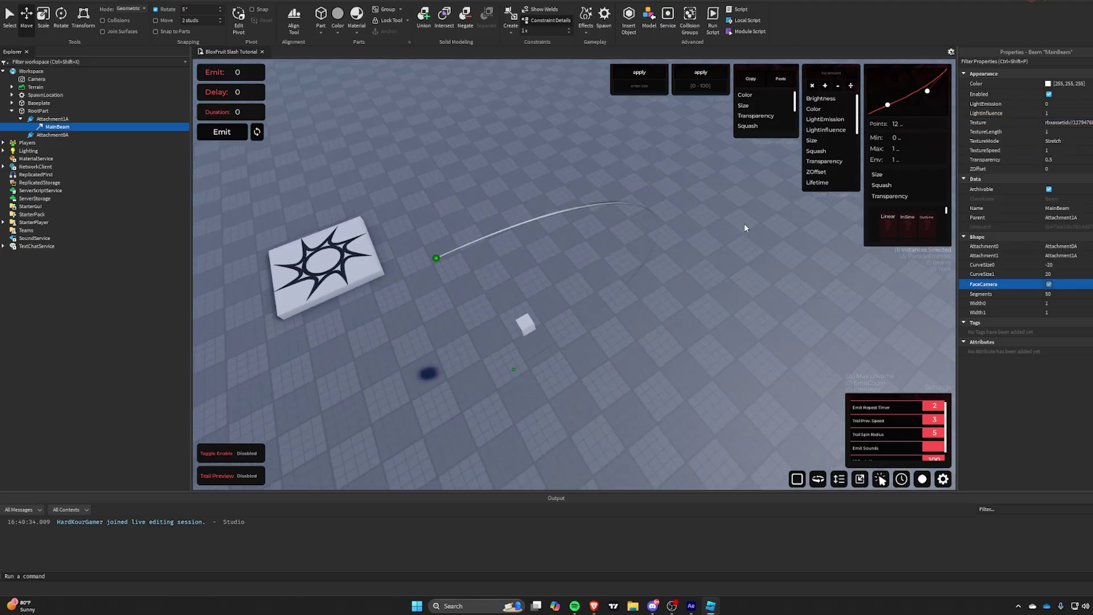
Rotate RootPart to an orientation of -90, 0, 0 to lay the beam's arc flat.
left_click(551, 360)
key("ctrl+4")
left_click_drag(596, 320, 602, 389)
left_click(620, 393)
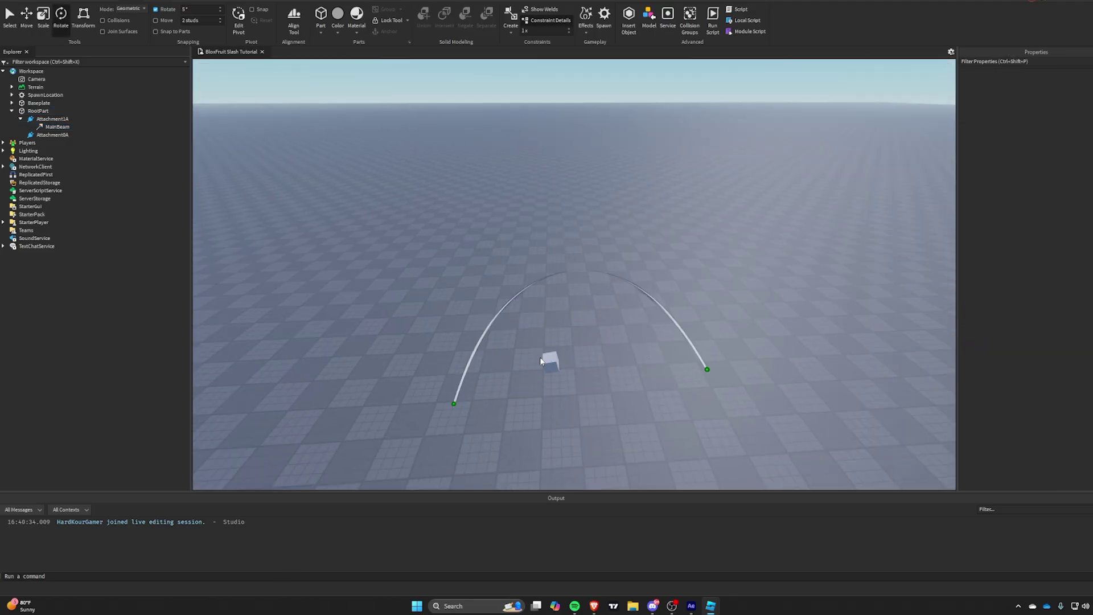
Raise RootPart a little higher above the baseplate.
left_click(550, 359)
left_click(26, 17)
left_click_drag(559, 312, 584, 185)
left_click(584, 184)
right_click(584, 184)
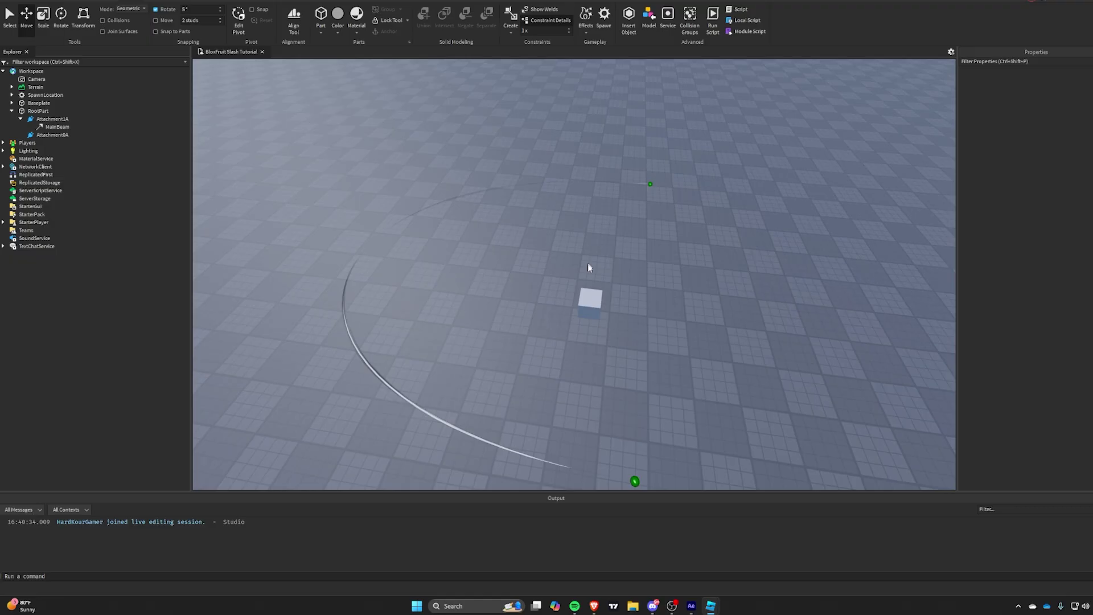
Move both attachments together about 3.5 studs along the X axis, away from RootPart.
left_click(589, 296)
left_click(56, 134)
left_click(54, 119, "ctrl")
left_click_drag(619, 226, 659, 220)
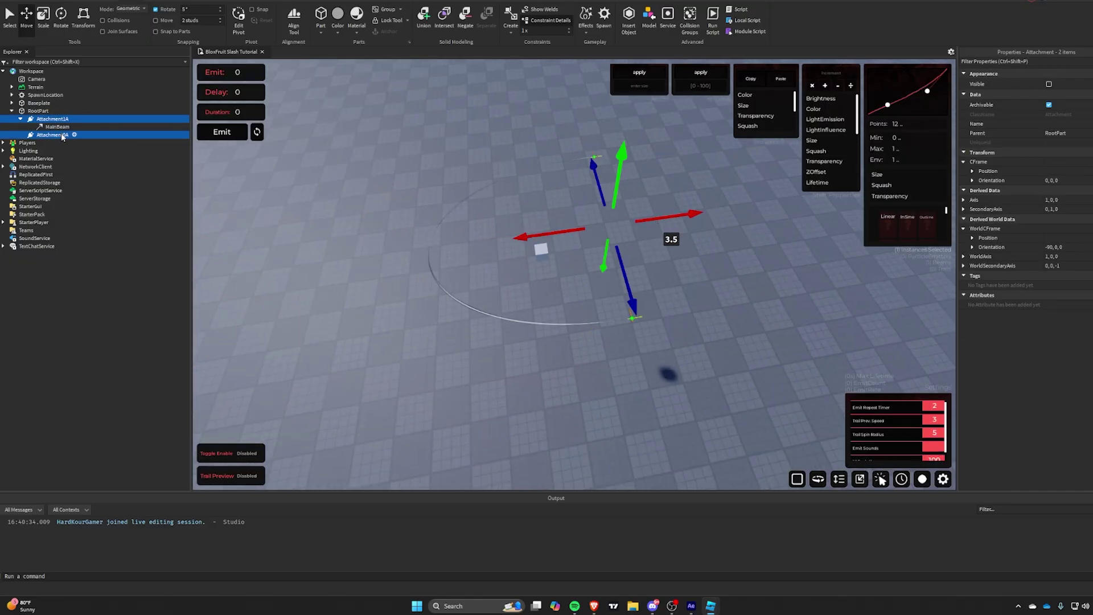
Set MainBeam's Width0 and Width1 to 11.
left_click(59, 126)
left_click(1059, 304)
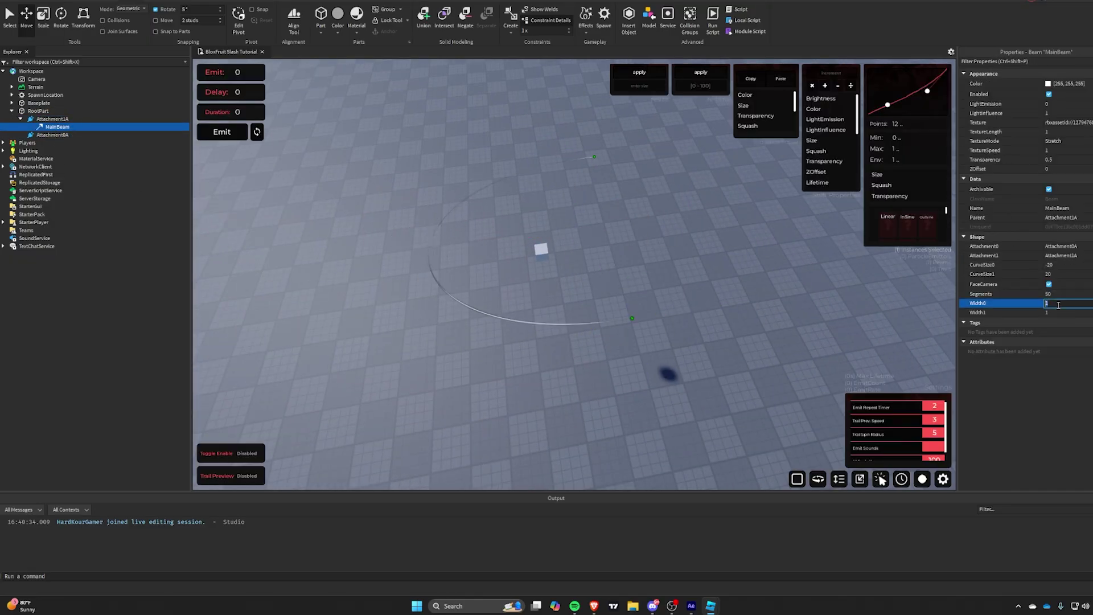
left_click(1058, 312)
type("11")
key("Return")
Set MainBeam's TextureSpeed and LightInfluence to 0, switching the beam off and on to reset its texture.
left_click(1053, 150)
type("0")
key("Return")
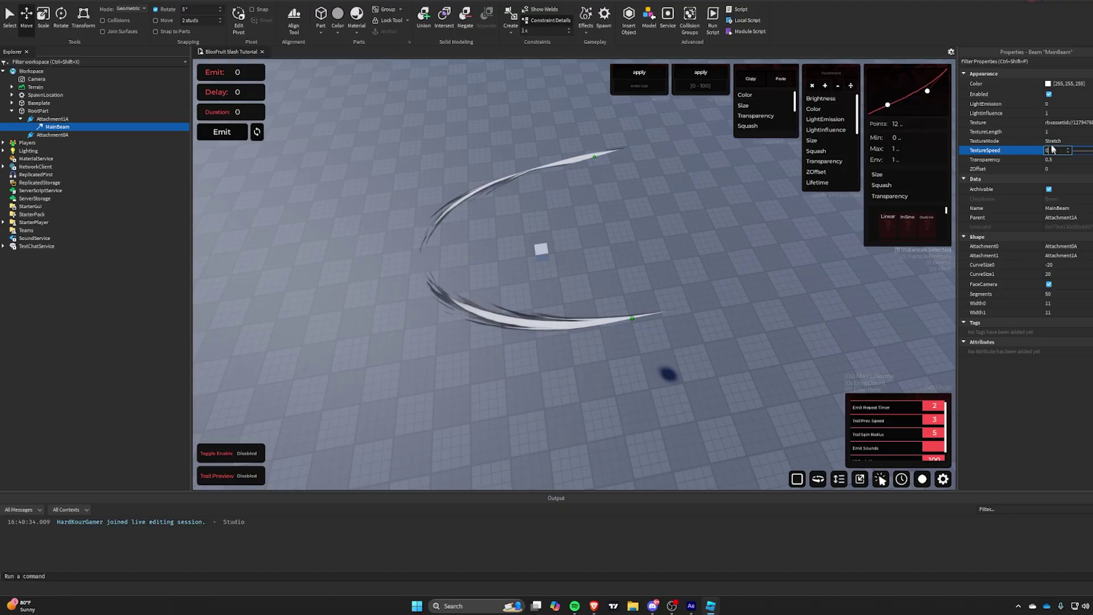
double_click(1049, 94)
left_click(1056, 114)
type("0")
key("Return")
Move Attachment1A and Attachment0A farther apart to lengthen the slash.
right_click(569, 214)
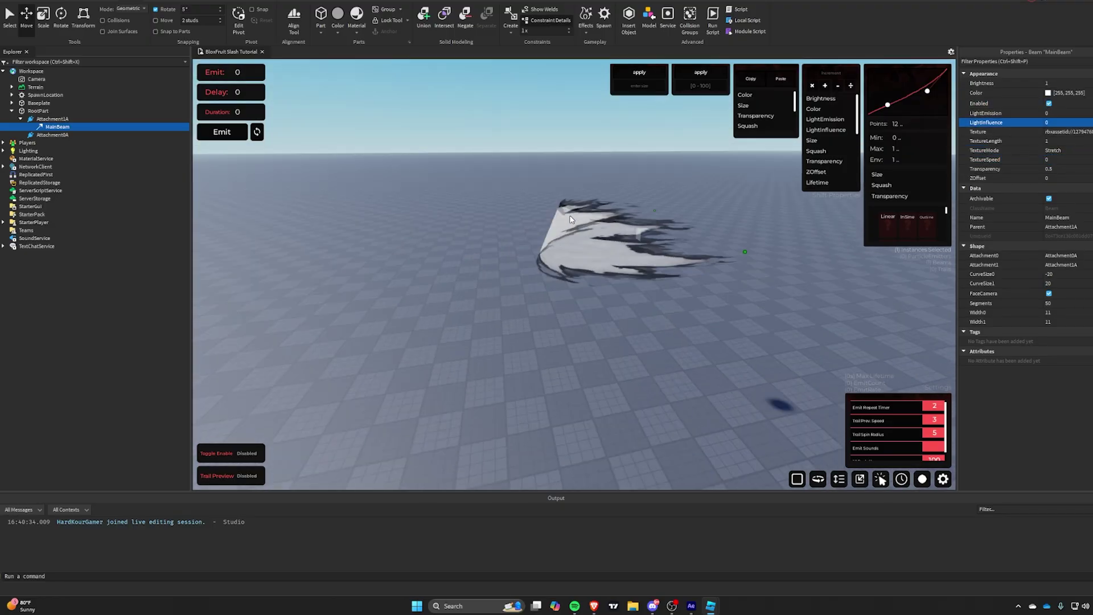
scroll(571, 220, "down", 3)
left_click(52, 119)
right_click(684, 274)
left_click_drag(667, 286, 656, 240)
right_click(649, 242)
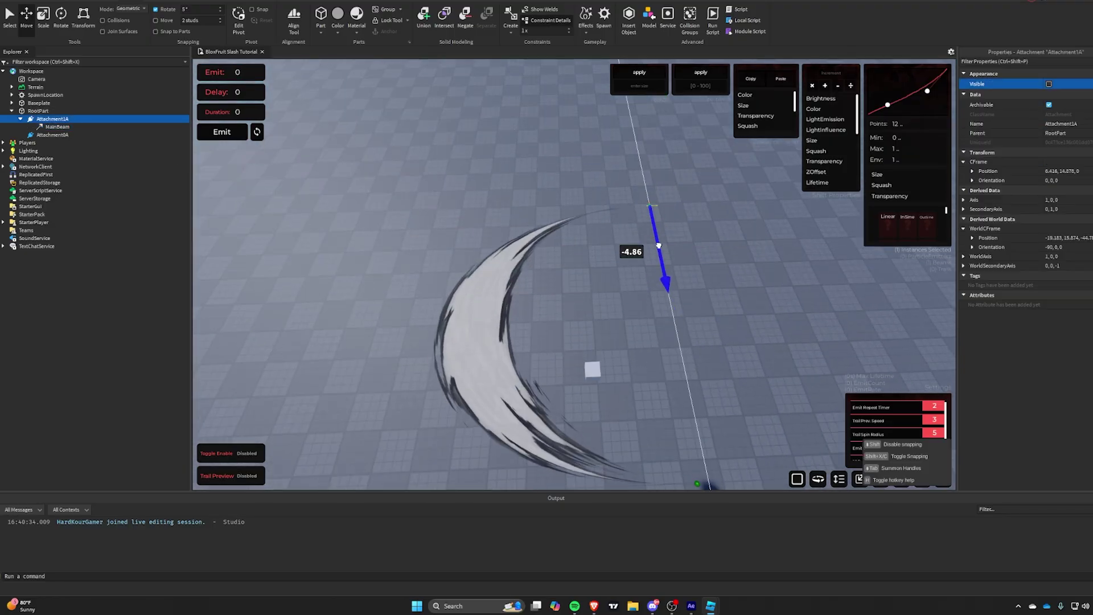
left_click(52, 134)
left_click_drag(676, 435, 682, 469)
right_click(686, 399)
Move Attachment0A about 2.7 studs and Attachment1A about 2.1 studs along the X axis, away from the slash's bulge.
left_click_drag(722, 309, 754, 308)
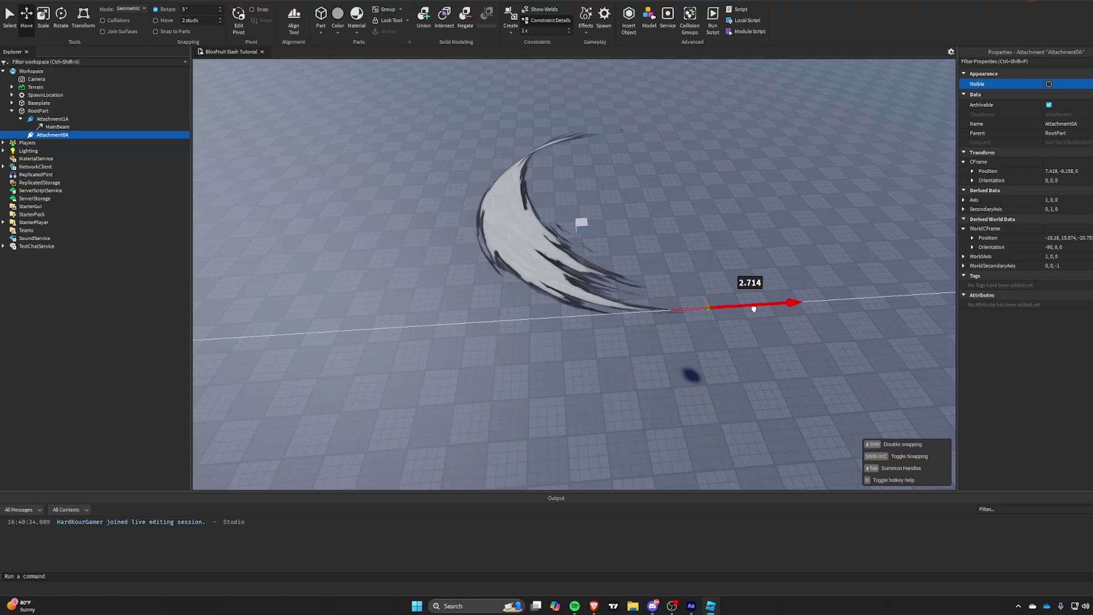
left_click(52, 121)
left_click_drag(590, 132, 570, 134)
right_click(562, 176)
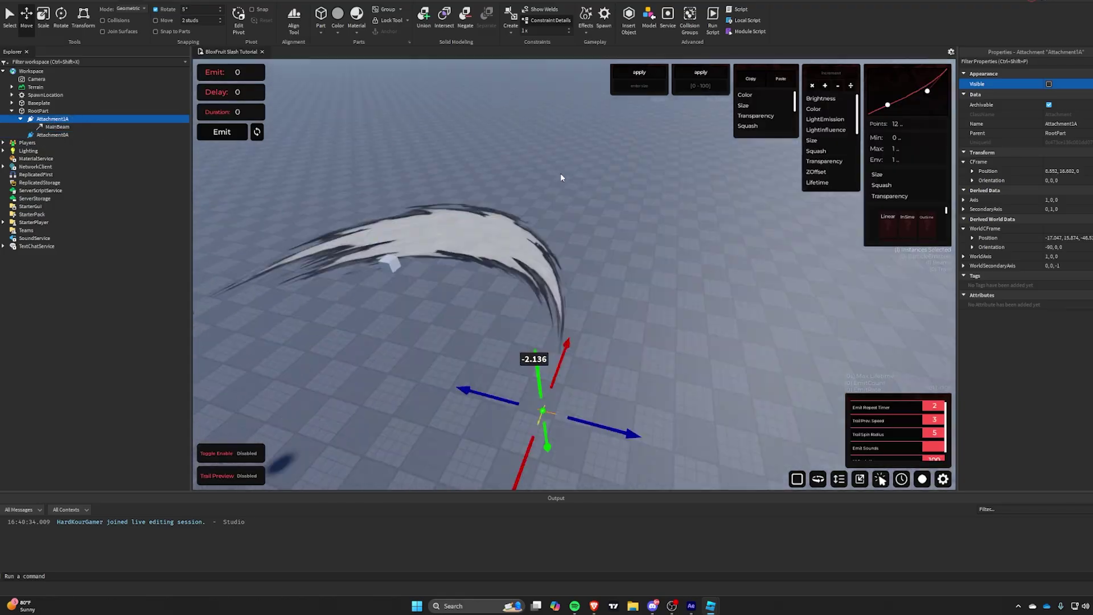
Shift both attachments together about 4 studs away from RootPart and fine-tune their placement.
left_click(52, 135, "ctrl")
left_click_drag(484, 279, 449, 279)
right_click(450, 279)
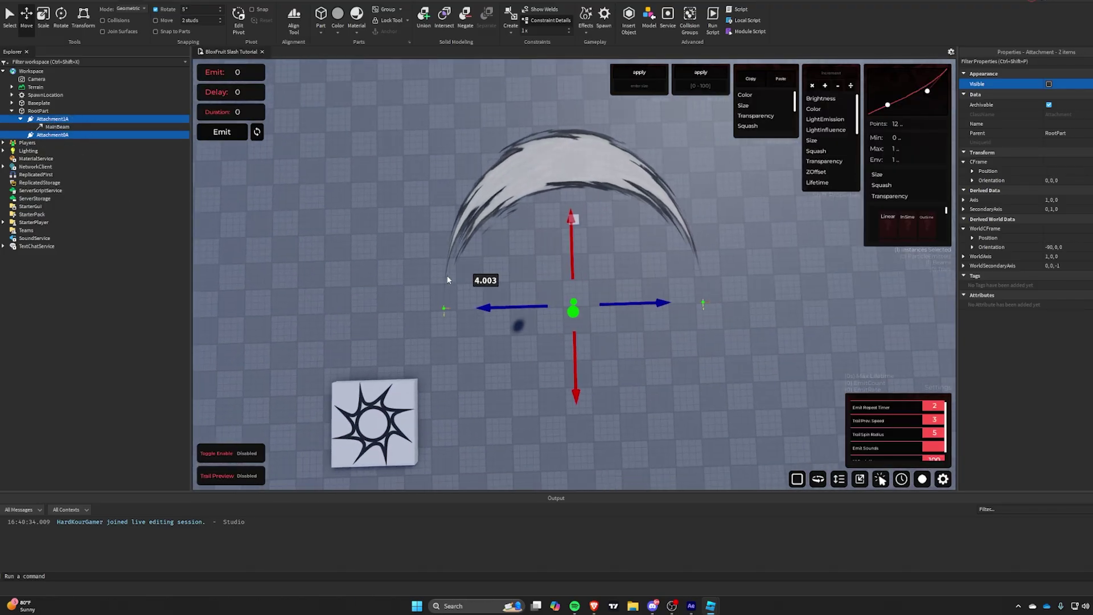
left_click_drag(589, 302, 592, 302)
Reduce MainBeam's Width0 and Width1 to 8.
left_click(57, 126)
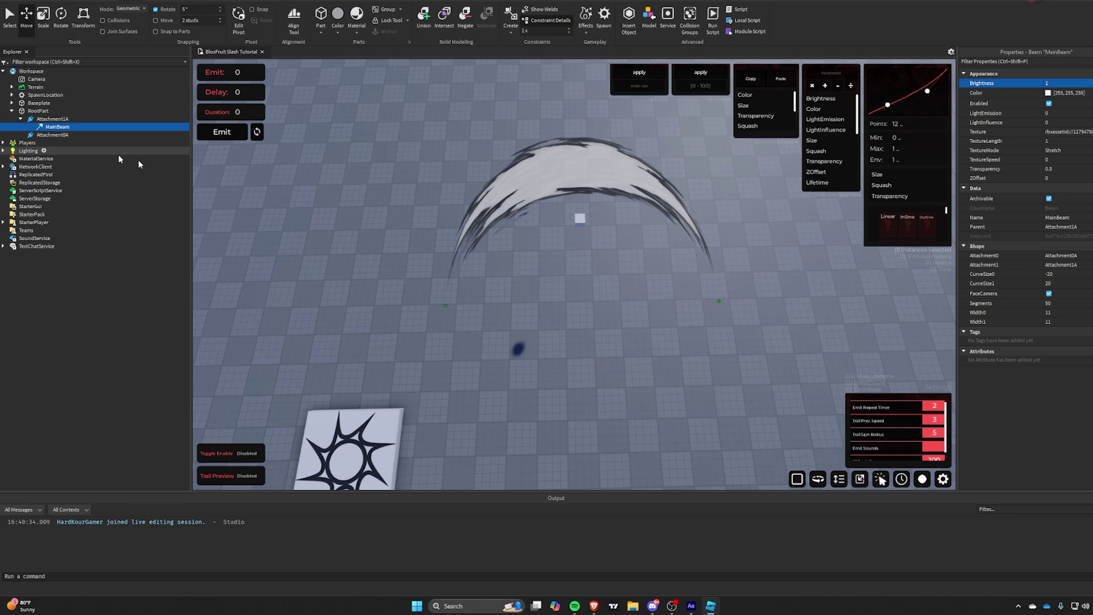
left_click(1056, 312)
type("8")
key("Return")
left_click(1058, 322)
type("8")
key("Return")
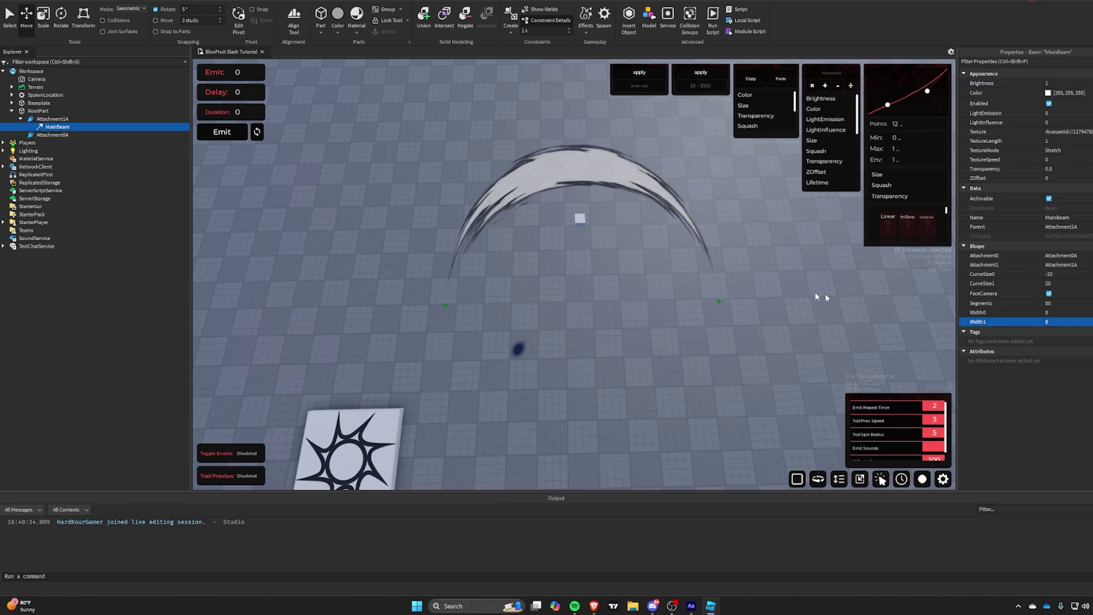
Set MainBeam's Transparency to 0 and its color to red (255, 44, 44).
left_click(1053, 170)
type("0")
key("Return")
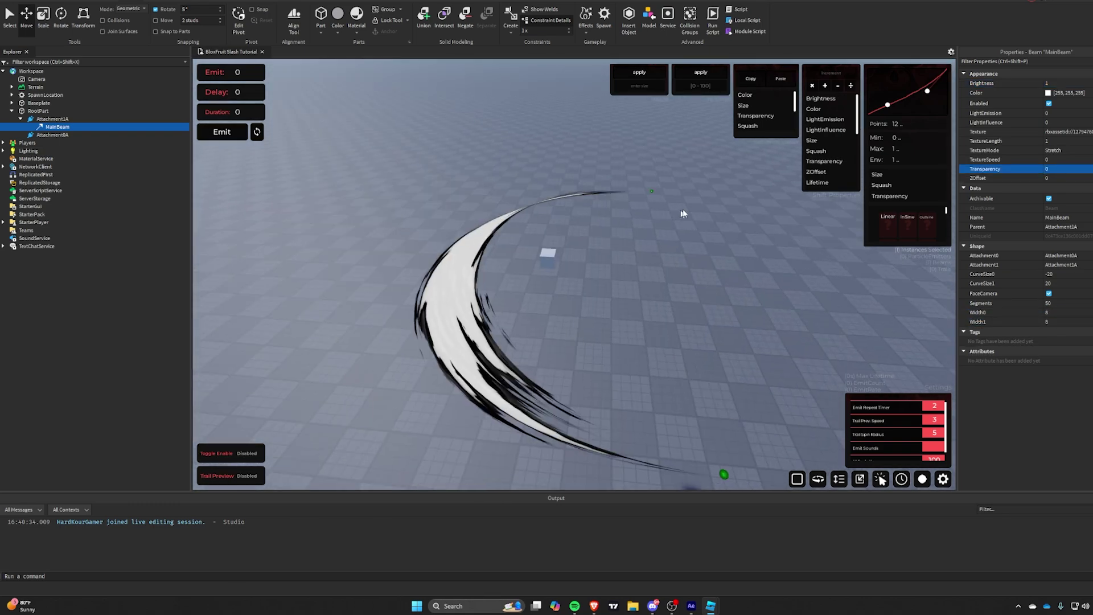
left_click(1048, 92)
left_click(654, 230)
left_click(622, 371)
Set MainBeam's Brightness to 5 and switch the beam off and back on to check the glow.
left_click(1053, 84)
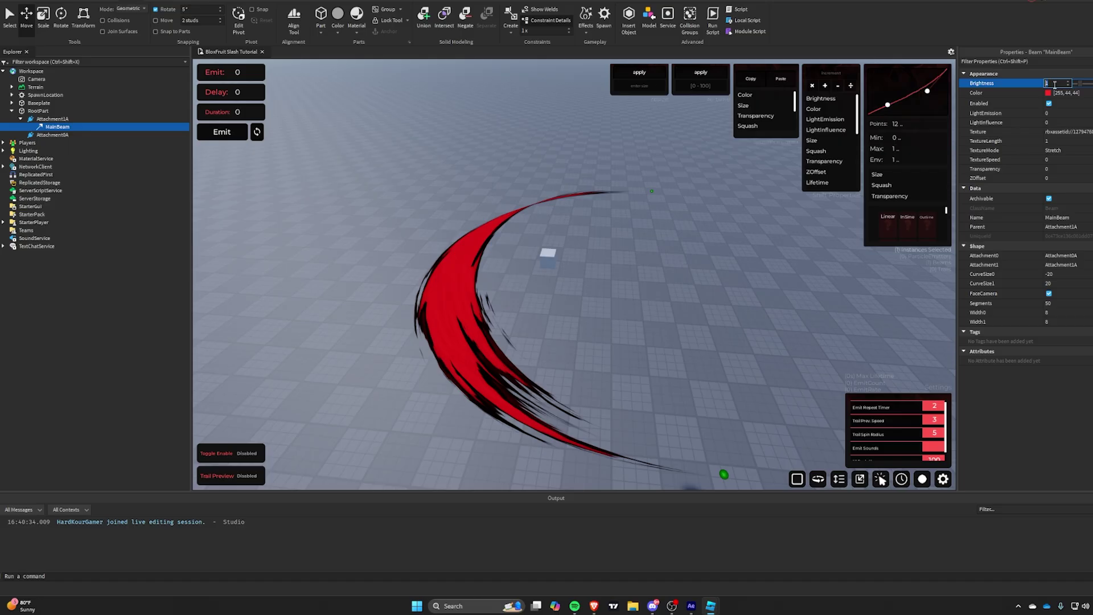
type("5")
key("Return")
left_click(1049, 103)
left_click(1048, 103)
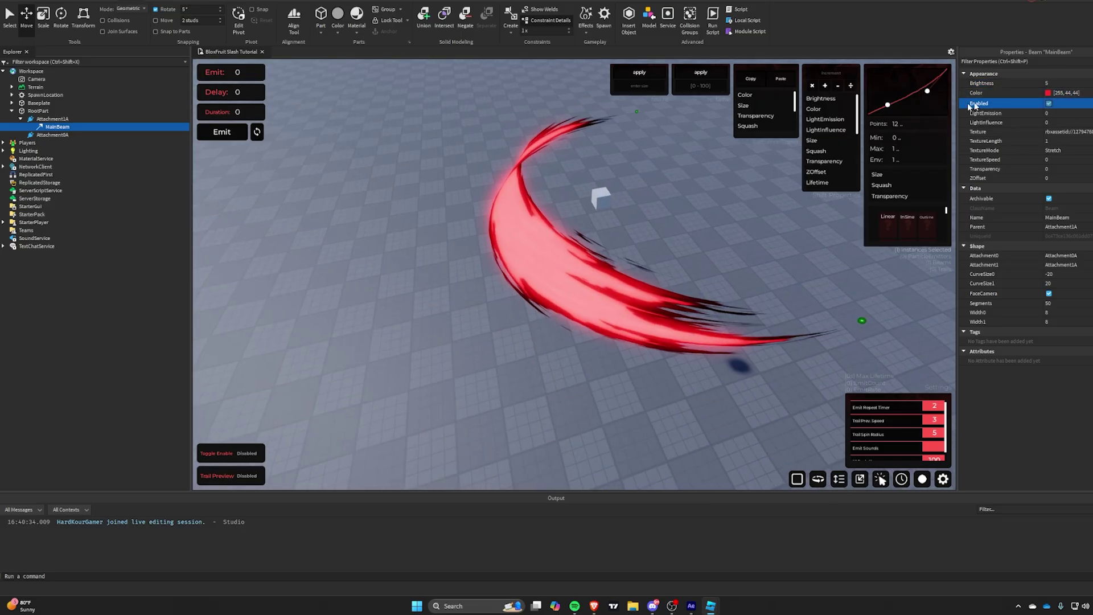
Duplicate MainBeam as BlackBack with Brightness 0, and set MainBeam's ZOffset to 1.
left_click(51, 119)
left_click(50, 128)
key("ctrl+d")
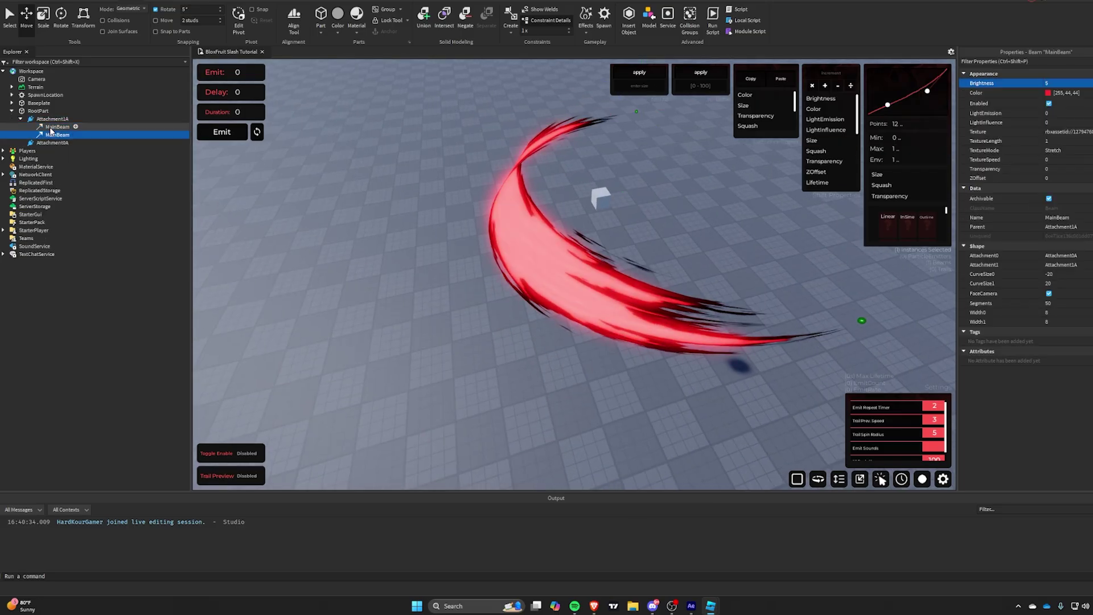
left_click(1052, 83)
type("0")
key("Return")
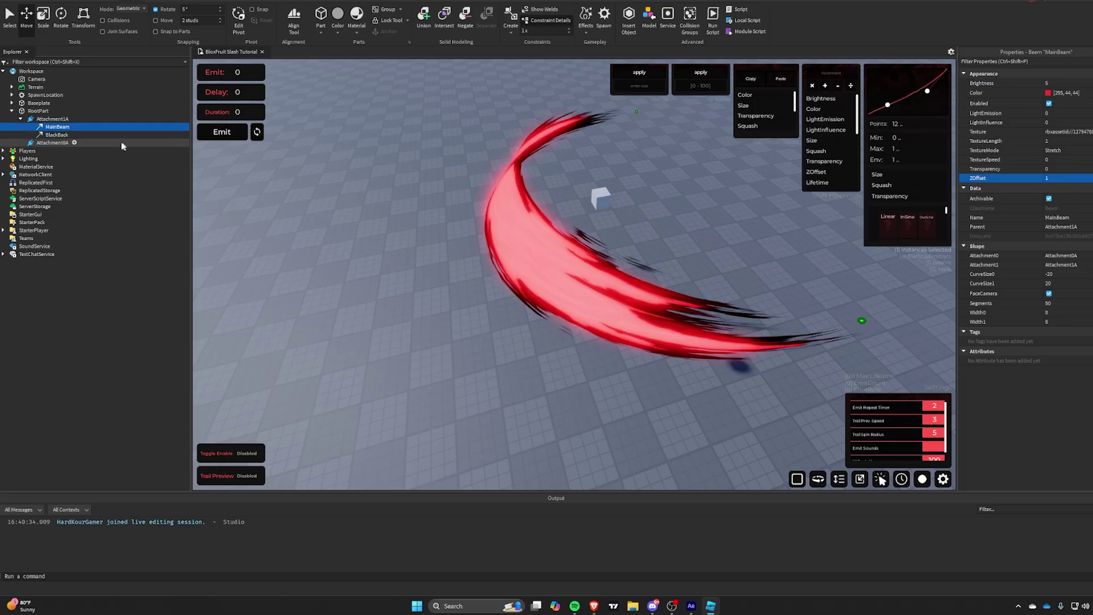
Set BlackBack's Width0 and Width1 to 10.
left_click(57, 135)
left_click(1052, 313)
type("10")
key("Return")
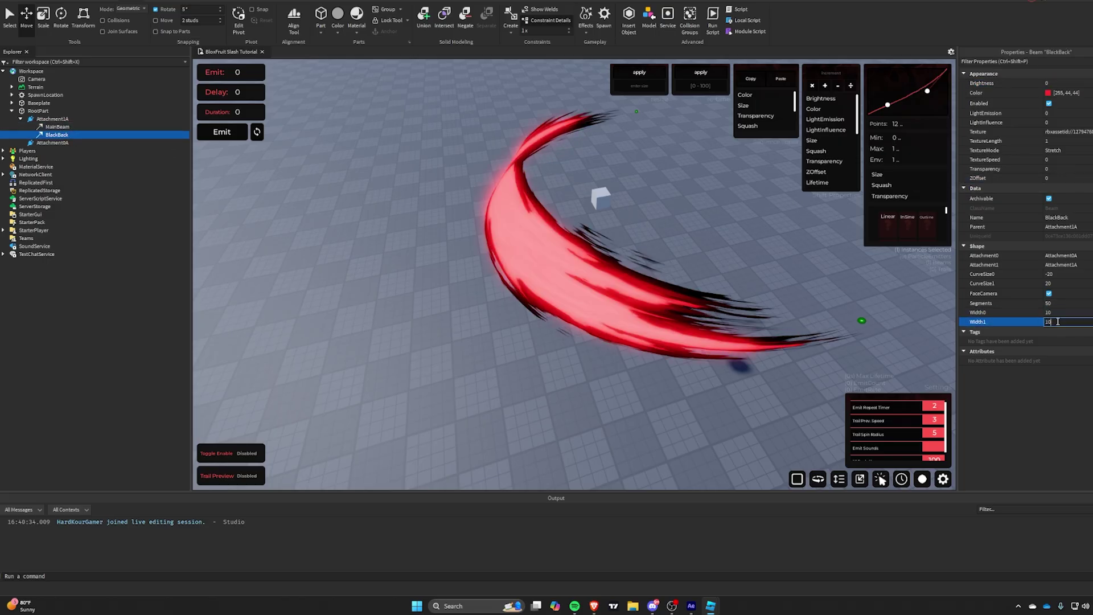
key("Return")
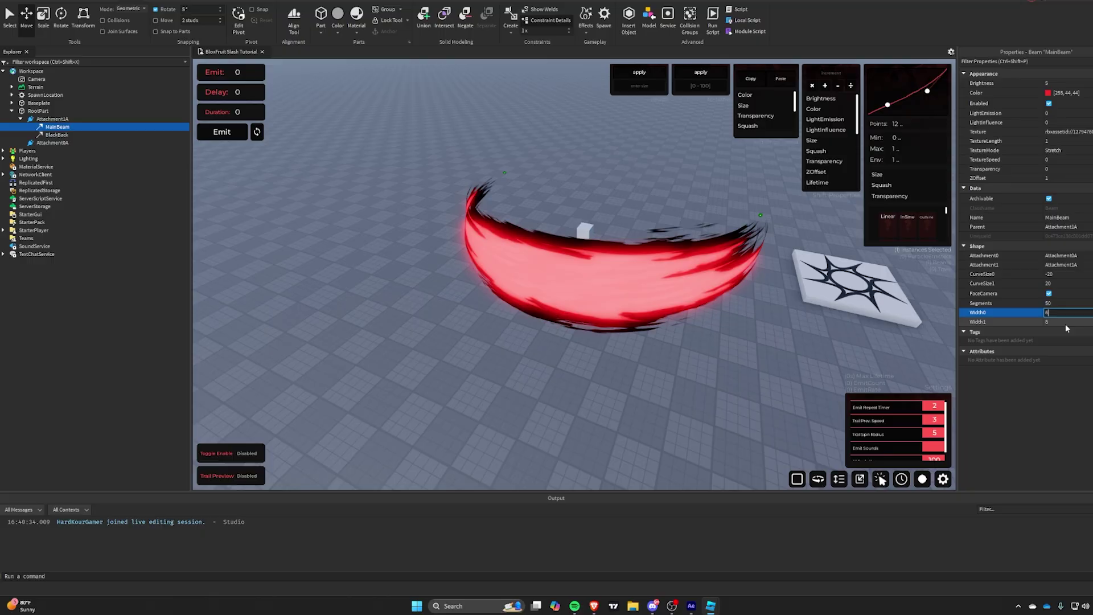
Reduce MainBeam's Width0 and Width1 to 6 and check the black edge around the slash.
key("Return")
left_click(1064, 323)
type("6")
key("Return")
right_click(703, 300)
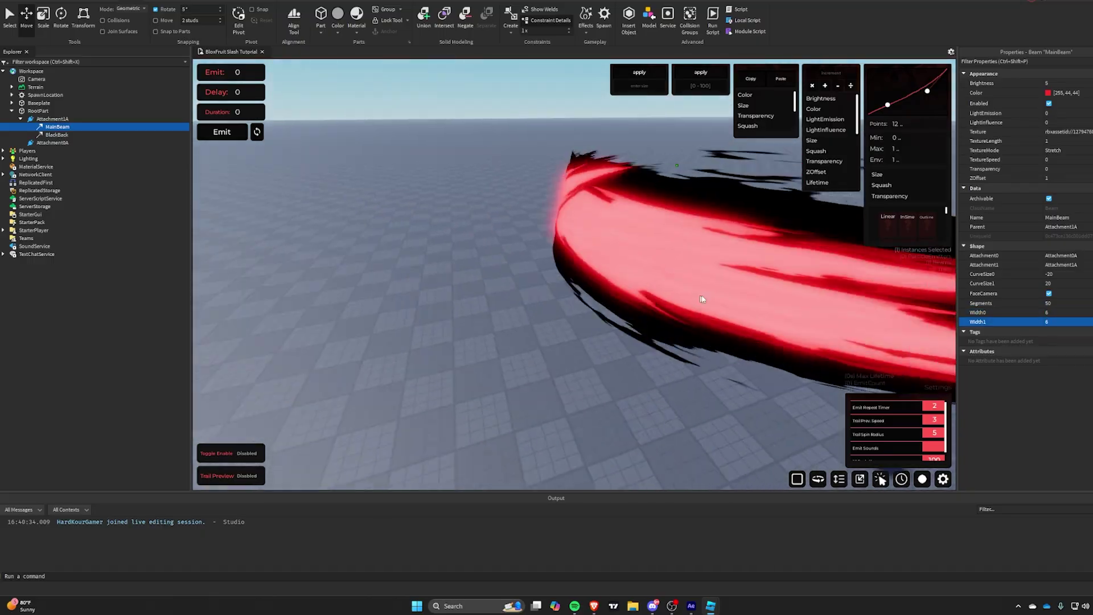
left_click(586, 352)
right_click(610, 353)
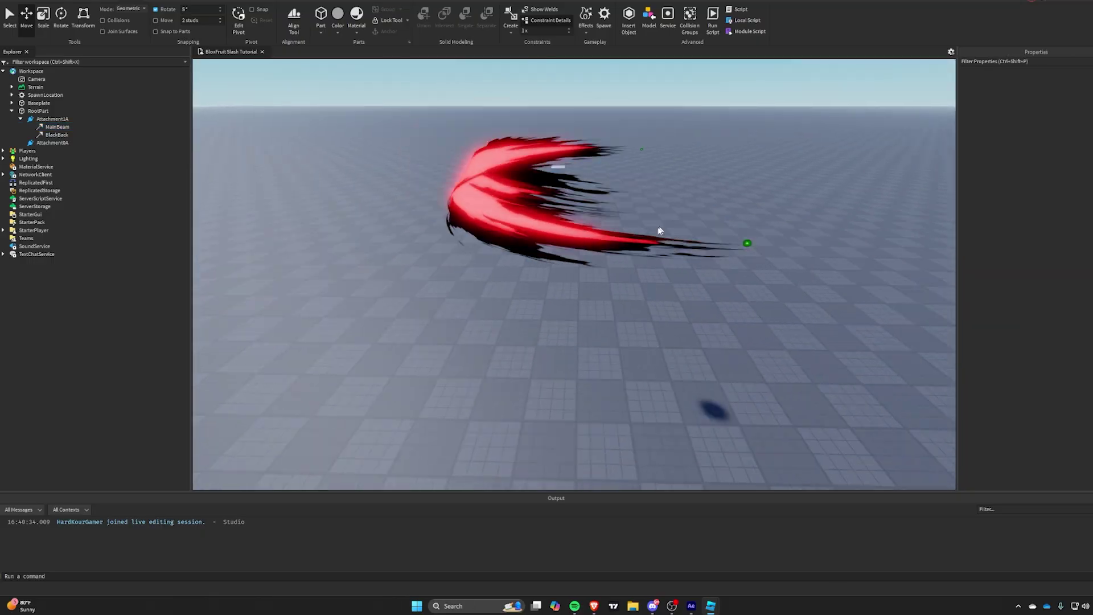
Nudge Attachment0A and Attachment1A slightly along the X axis, away from the slash's bulge.
right_click(658, 231)
right_click(504, 227)
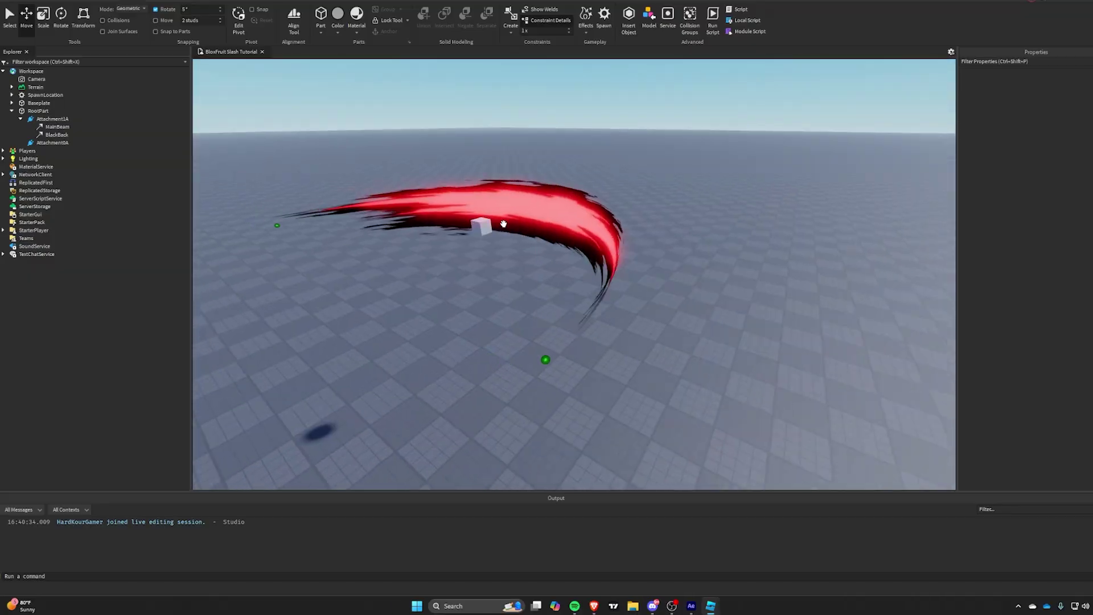
right_click(527, 231)
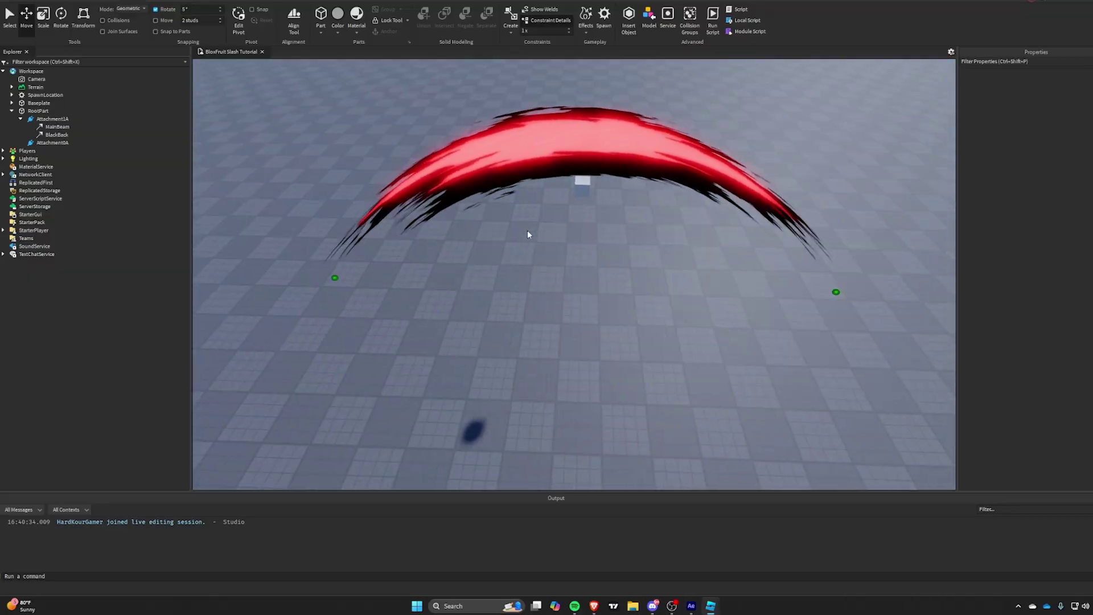
left_click(472, 310)
left_click_drag(470, 346, 469, 356)
left_click_drag(571, 301, 585, 298)
left_click(790, 291)
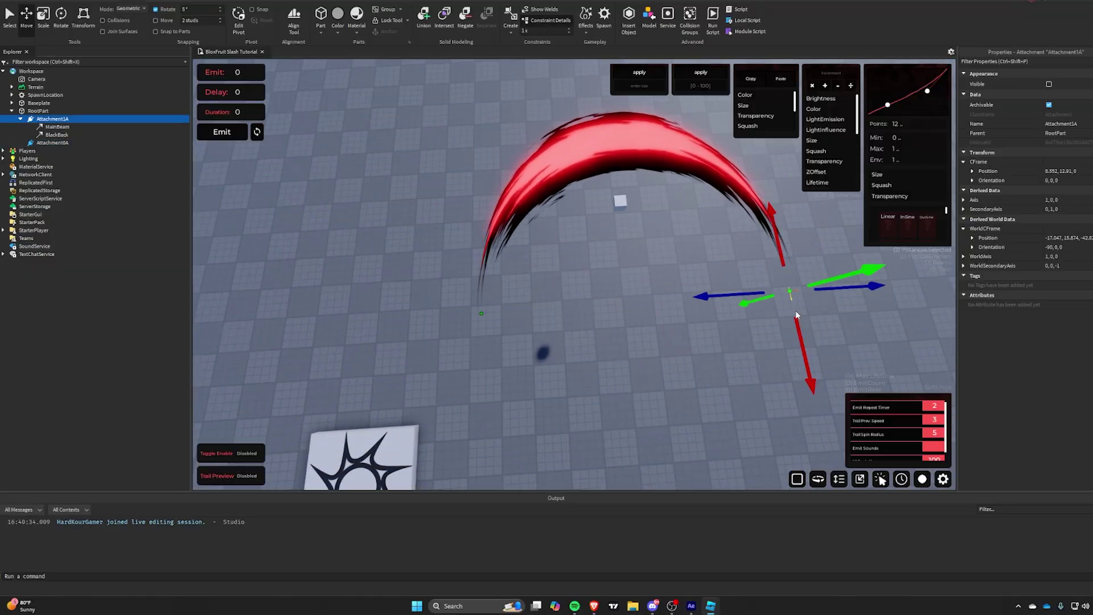
left_click_drag(797, 317, 799, 325)
right_click(798, 327)
Spread the two attachments apart along the Z axis, moving Attachment0A about 1 stud outward.
left_click_drag(647, 379, 666, 379)
left_click(415, 382)
left_click_drag(450, 383, 437, 384)
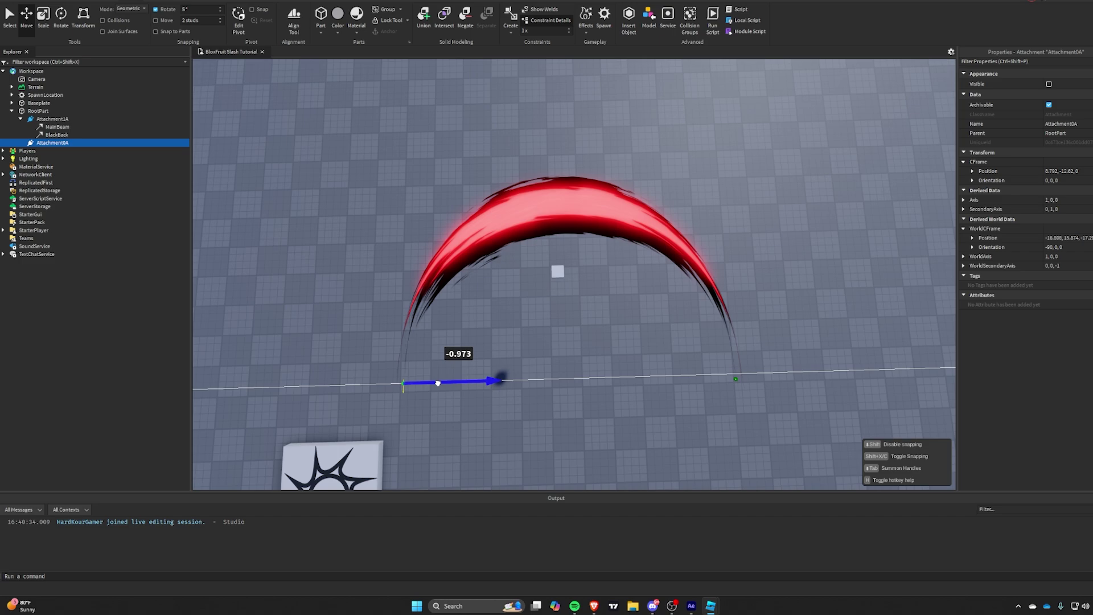
Scale MainBeam and BlackBack together by a factor of 0.9.
left_click(57, 127)
left_click(108, 134, "shift")
left_click(639, 75)
right_click(580, 141)
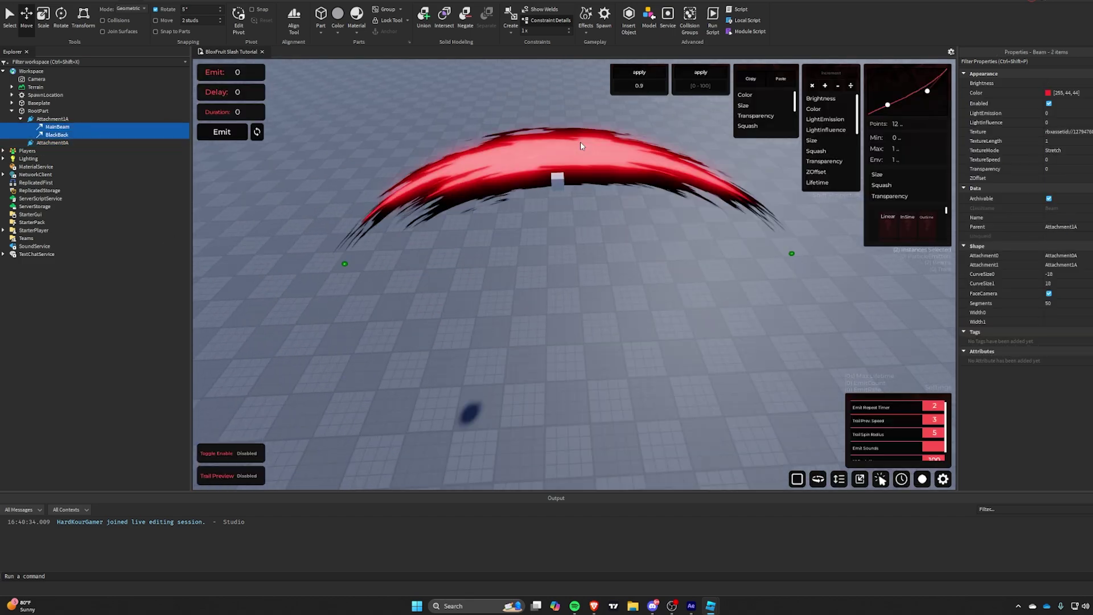
Fine-tune the positions of the end attachments to fit the rescaled slash.
left_click(661, 363)
left_click_drag(621, 364, 585, 363)
left_click(657, 249)
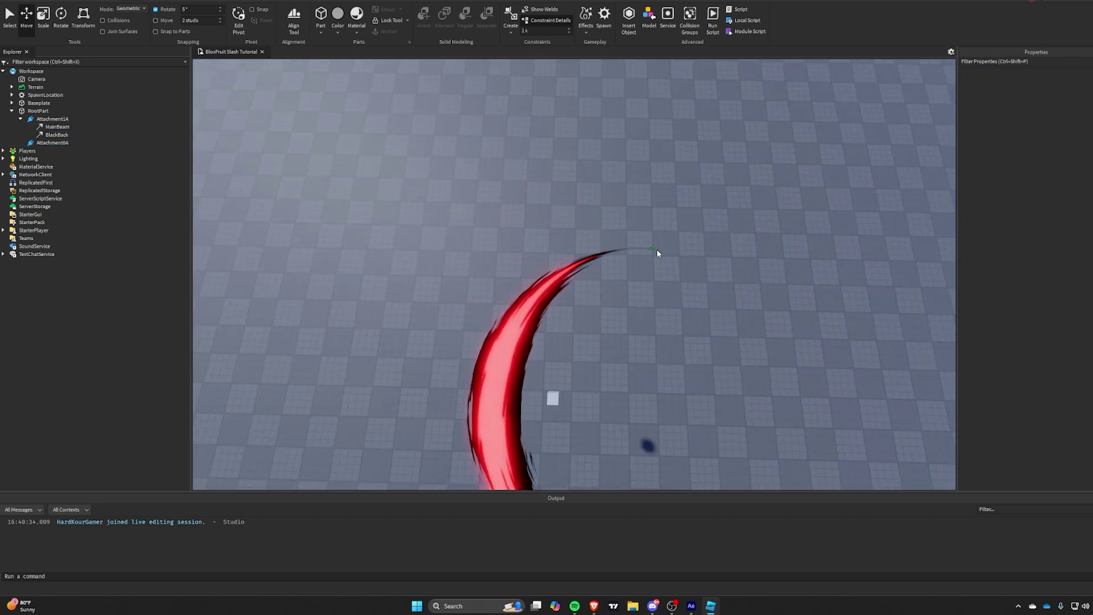
left_click(633, 251)
left_click_drag(637, 253, 637, 260)
left_click_drag(582, 181, 572, 181)
left_click_drag(631, 251, 631, 246)
left_click(715, 296)
right_click(715, 296)
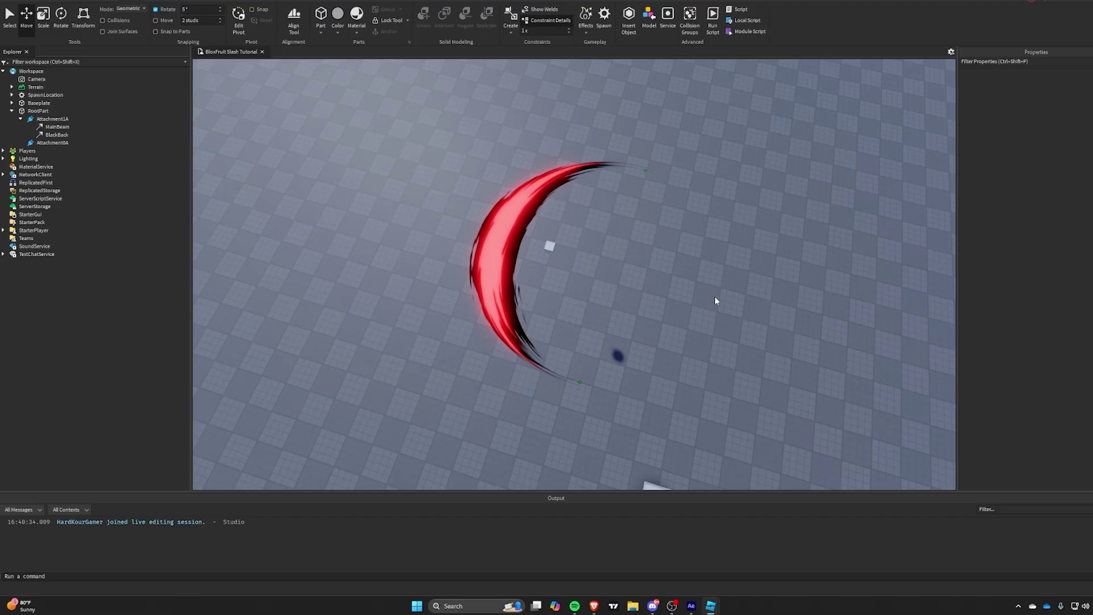
Add two new attachments to RootPart, named Attachment0B and Attachment1B.
left_click(21, 118)
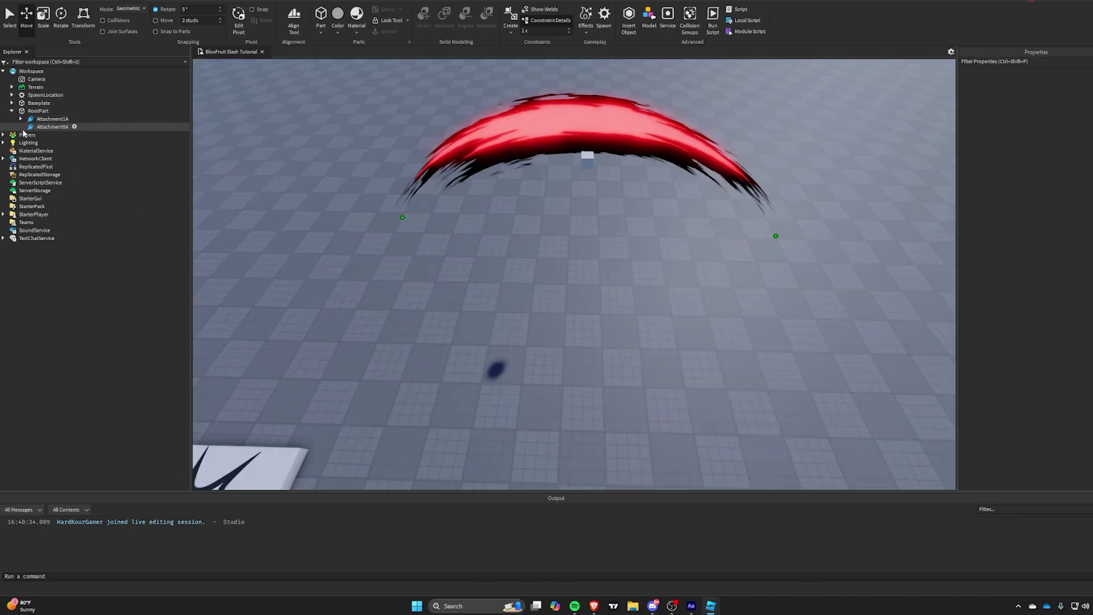
left_click(38, 111)
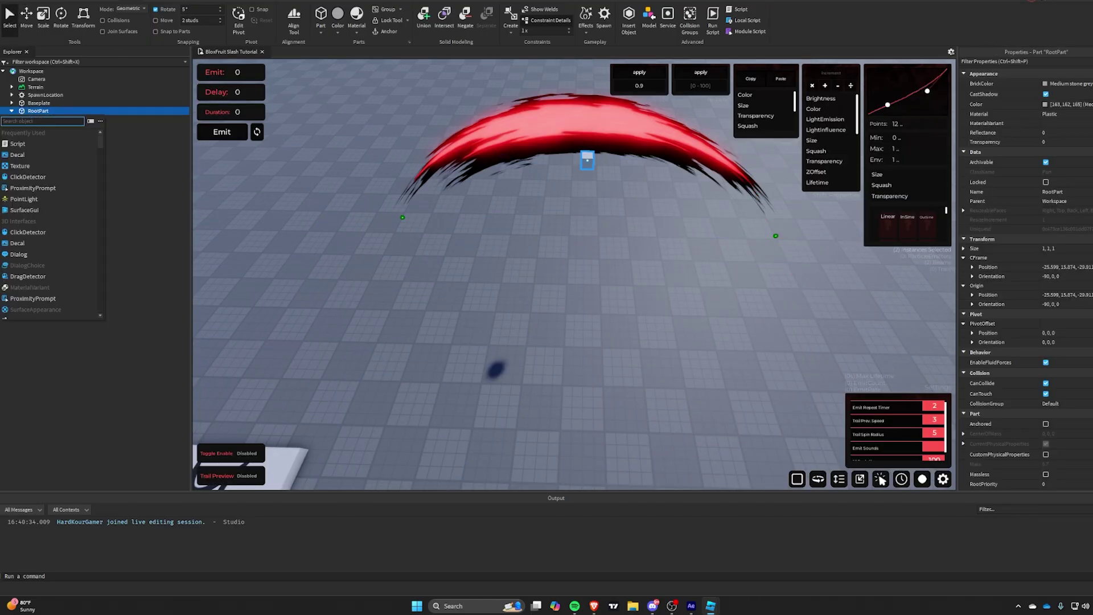
double_click(48, 112)
left_click(50, 126)
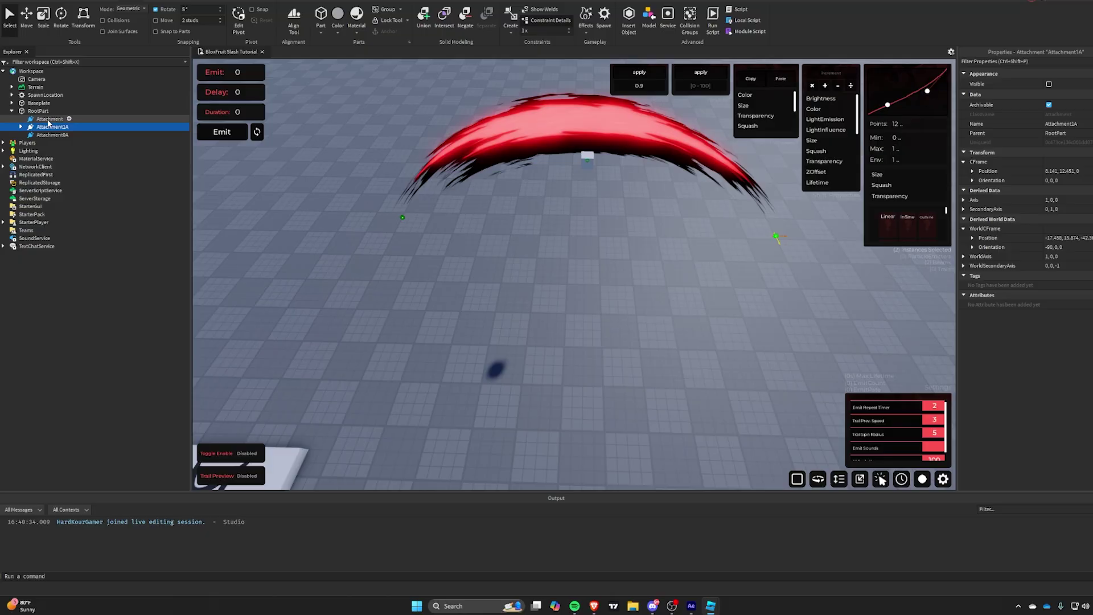
left_click(48, 120)
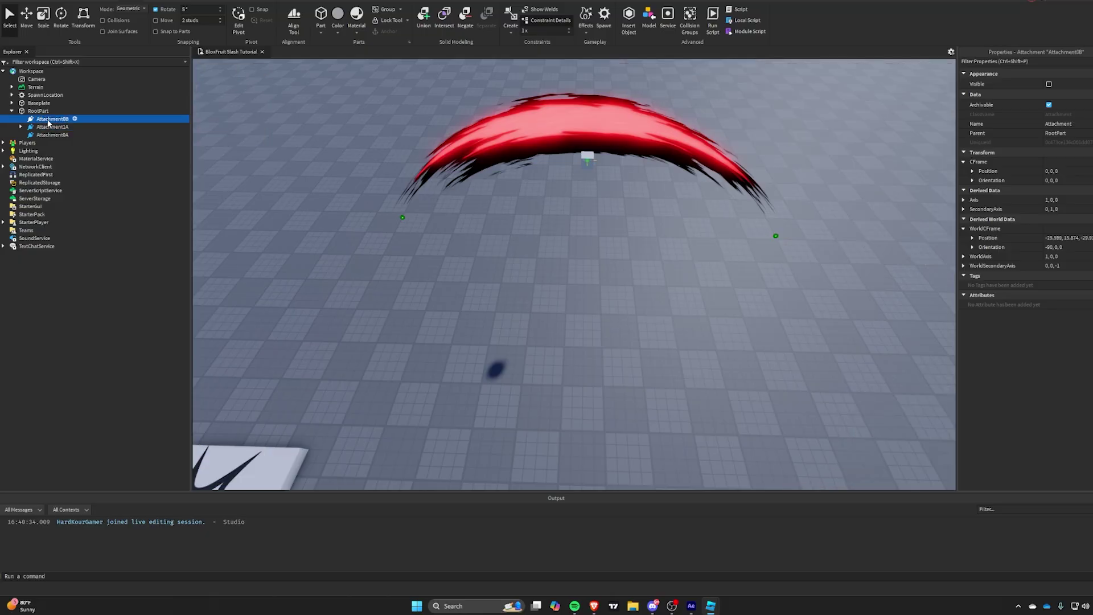
key("Return")
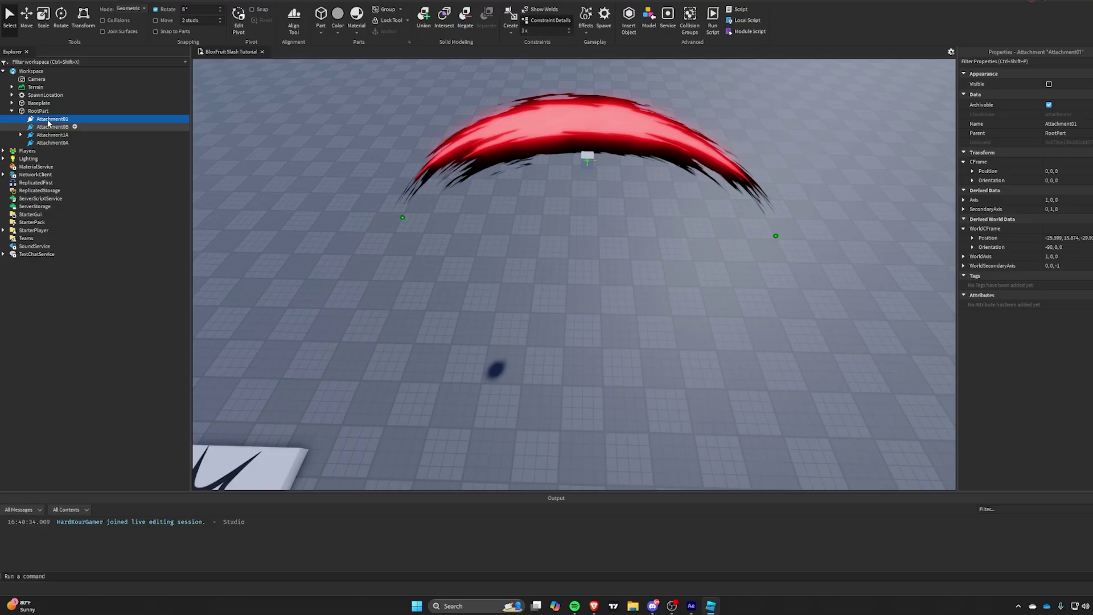
key("ctrl+2")
key("f")
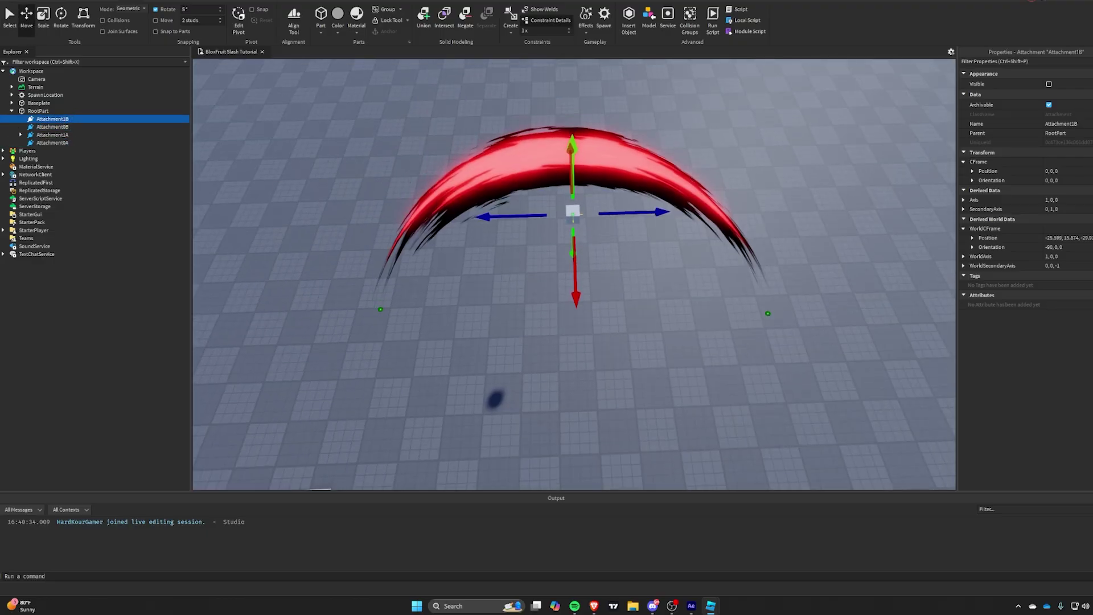
Move Attachment1B from RootPart to near Attachment0A, at a position of about (10.07, -10.67, 0).
left_click(74, 127)
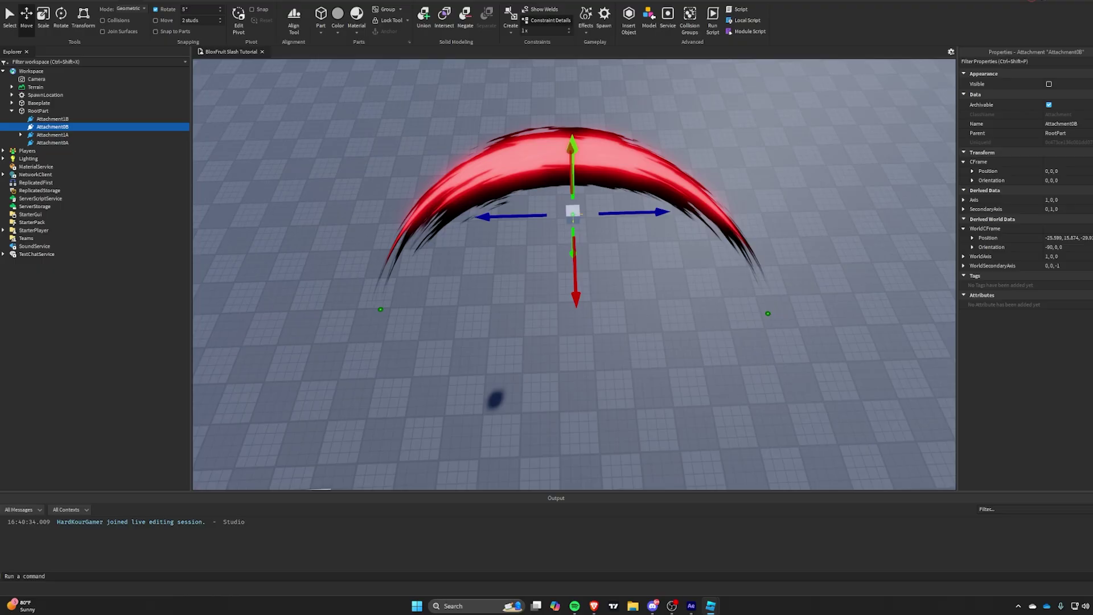
left_click(61, 120)
left_click_drag(577, 270, 582, 404)
left_click(564, 286)
left_click(574, 254)
left_click_drag(524, 344, 350, 365)
left_click_drag(400, 388, 398, 398)
left_click(75, 120)
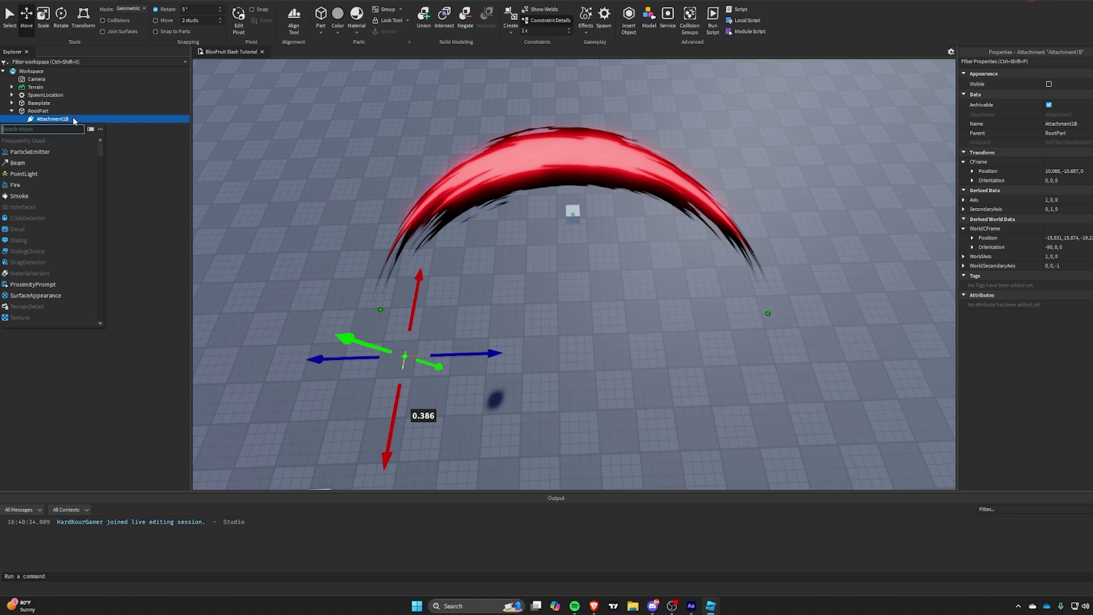
left_click(57, 163)
key("Delete")
Copy MainBeam into Attachment0B and set the copy's Attachment0 to Attachment0B and Attachment1 to Attachment1B.
left_click(21, 135)
right_click(52, 144)
left_click(67, 148)
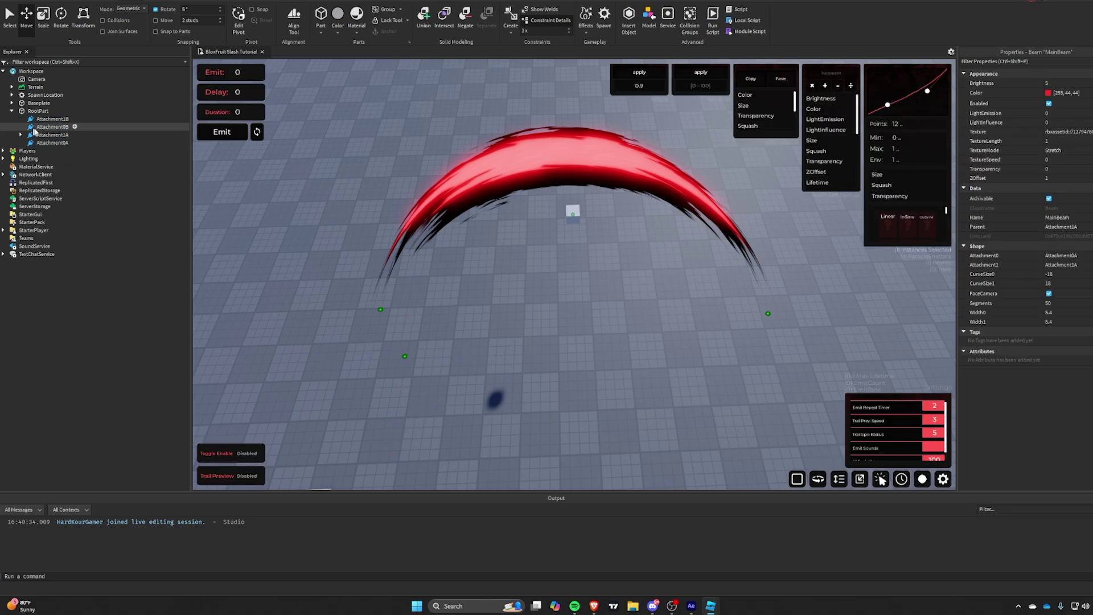
left_click(53, 126)
right_click(52, 127)
left_click(74, 150)
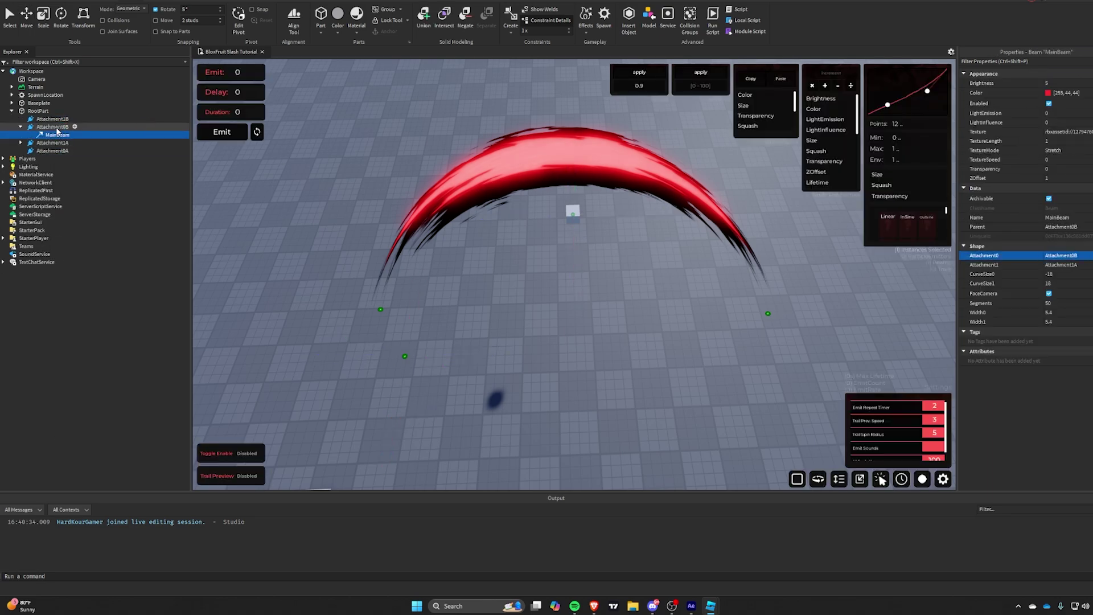
left_click(1057, 265)
left_click(61, 119)
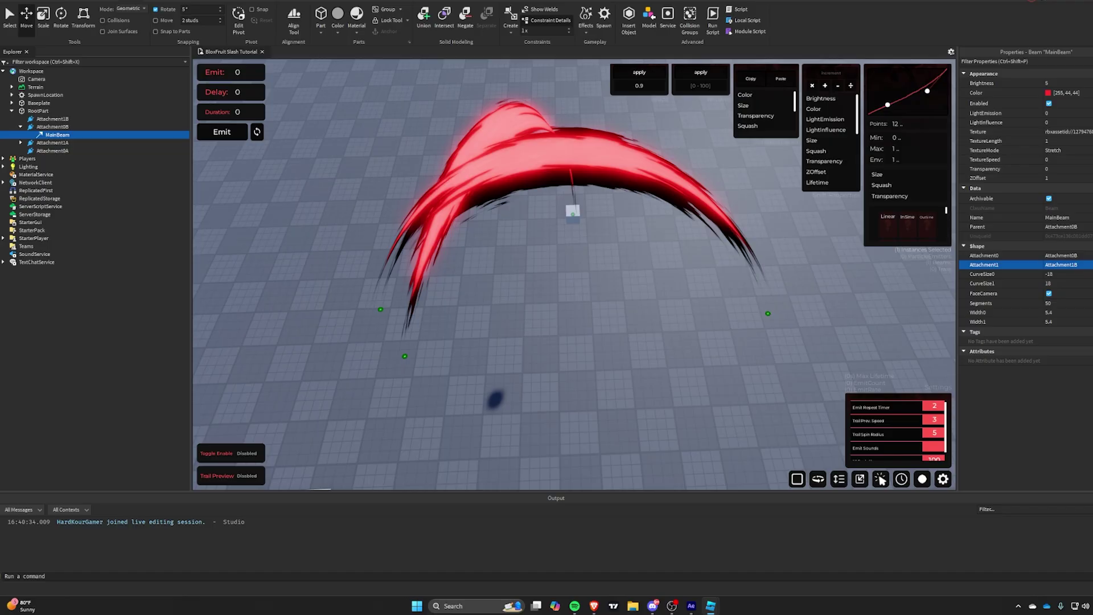
Set the copied beam's ZOffset to -1, Width1 to 0, CurveSize0 to -4 and CurveSize1 to 4.
left_click(1058, 169)
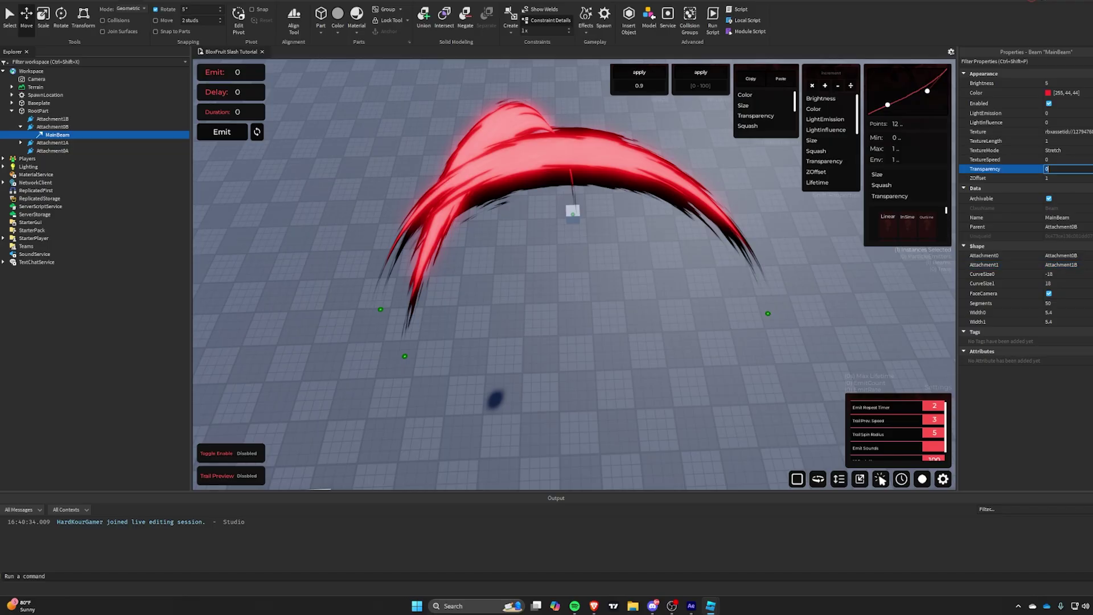
type("-1")
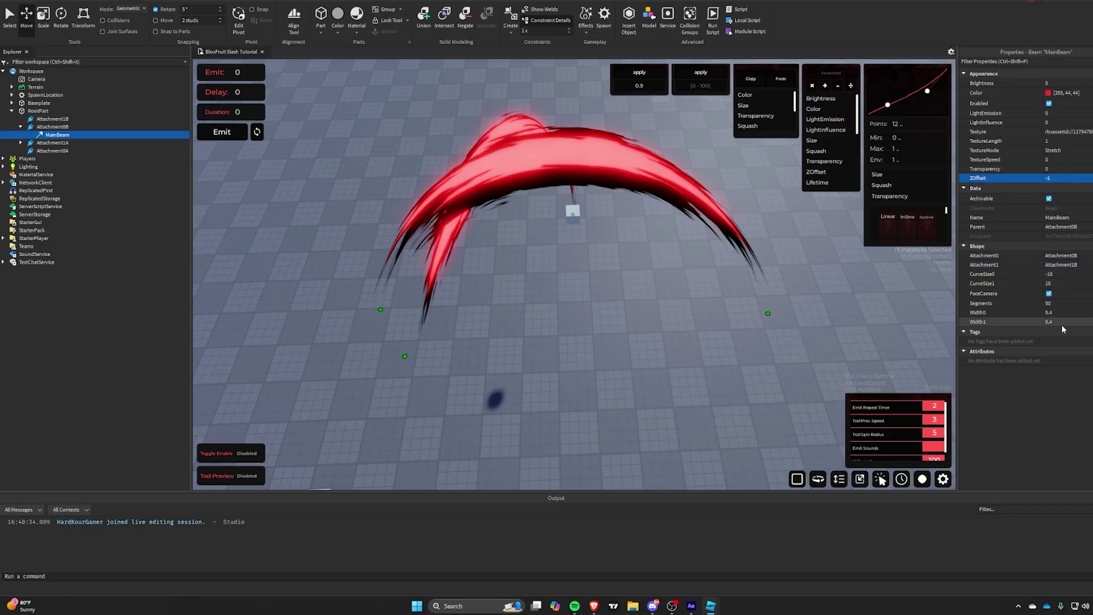
left_click(1060, 322)
type("0")
key("Return")
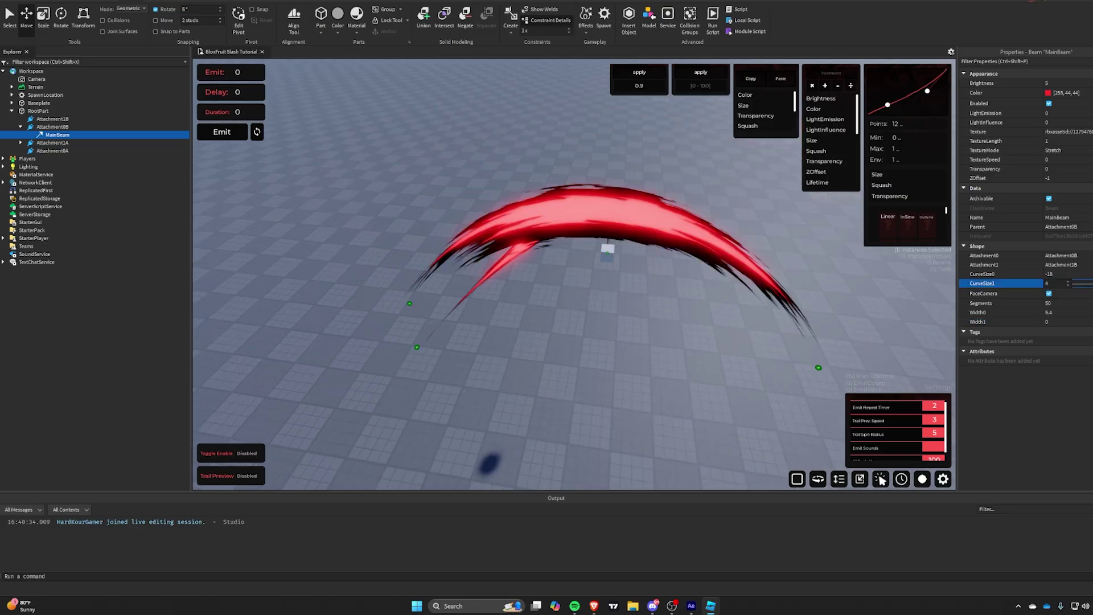
type("-4")
key("Return")
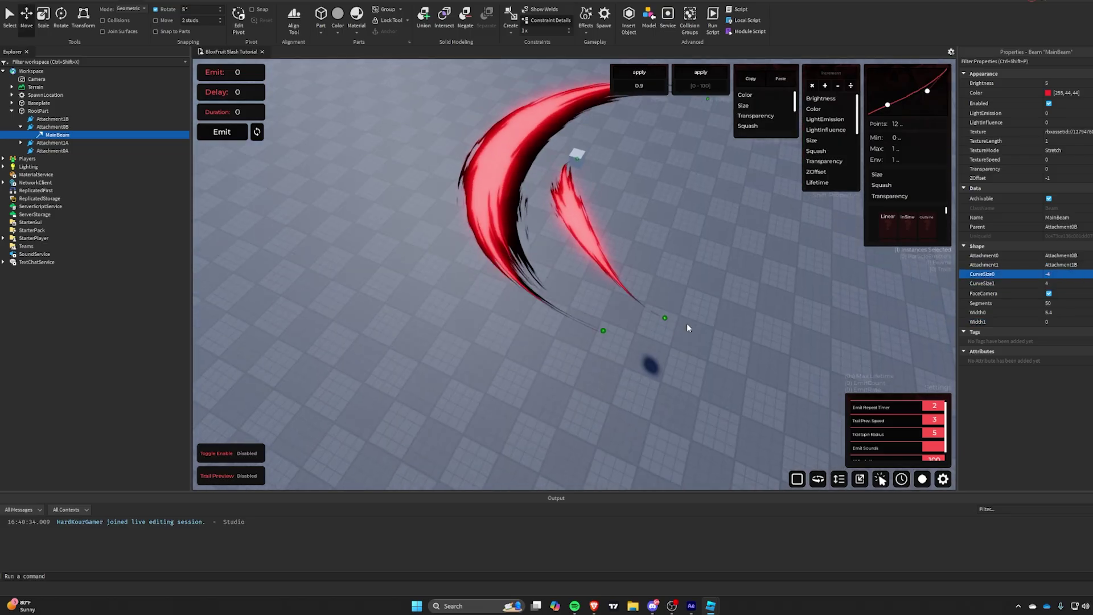
Move Attachment1B about 2.9 studs farther from RootPart along the Z axis.
left_click(600, 320)
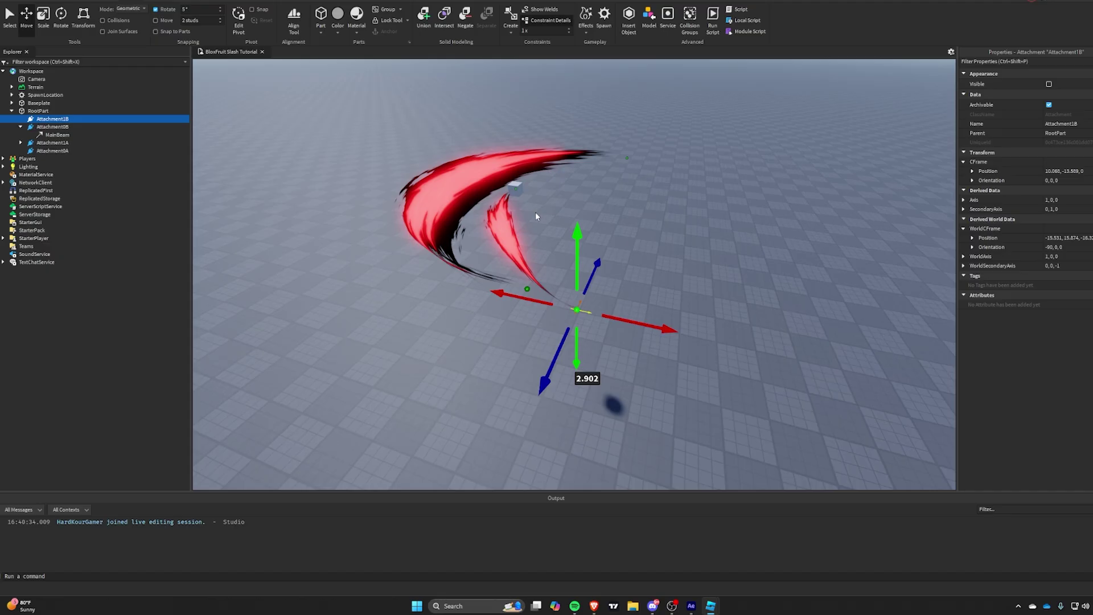
scroll(536, 182, "down", 3)
Shift Attachment1A and Attachment0A together about 2.5 studs along the X axis, bringing the main slash closer to the side beam.
left_click(622, 120)
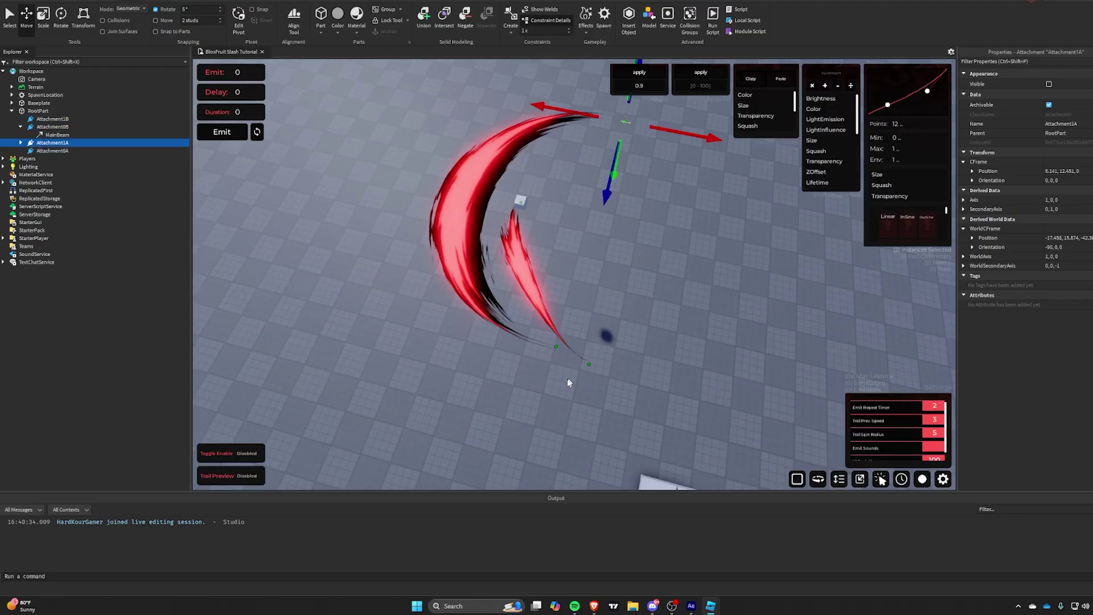
left_click(559, 348, "shift")
left_click_drag(641, 233, 663, 240)
Rename the copied beam under Attachment0B as SideBeam.
left_click(22, 143)
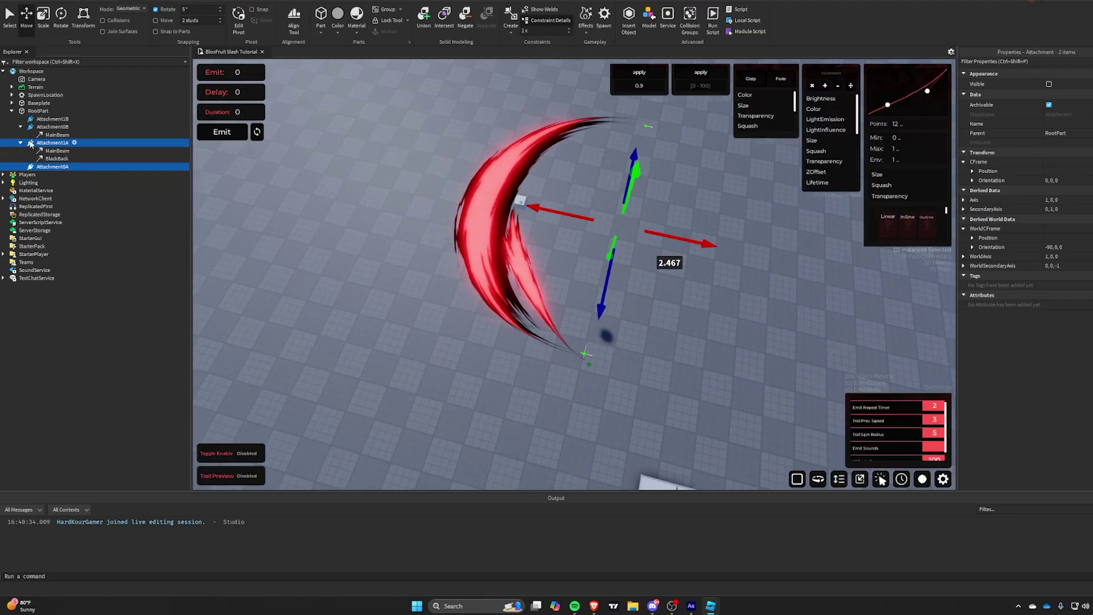
left_click(21, 142)
left_click(50, 137)
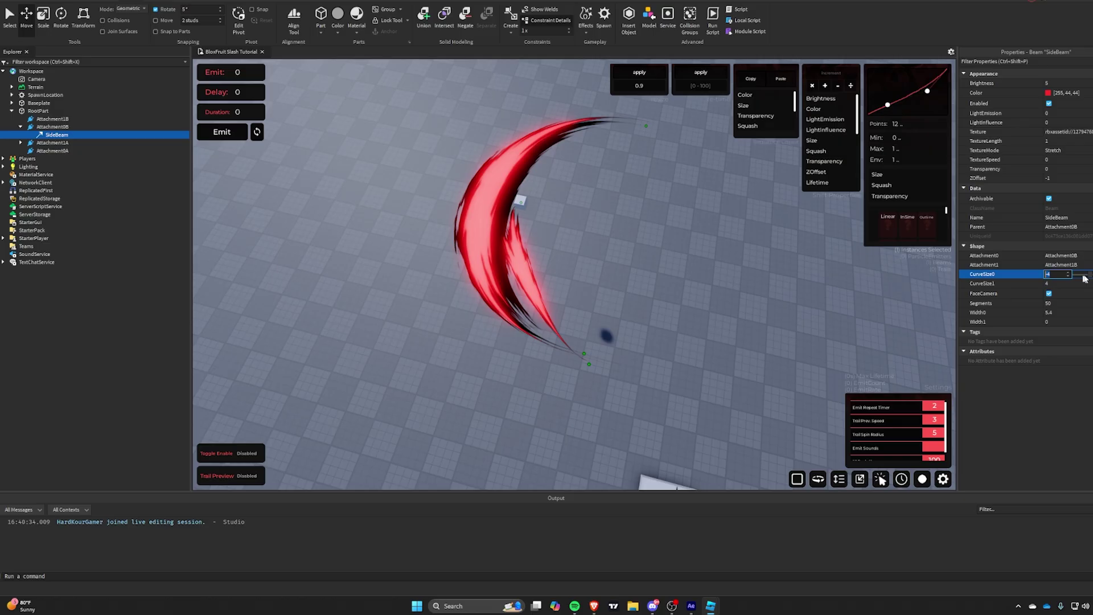
Set SideBeam's CurveSize0 to -10 and shift Attachment1B away from the main slash's tip.
left_click_drag(1086, 277, 1073, 279)
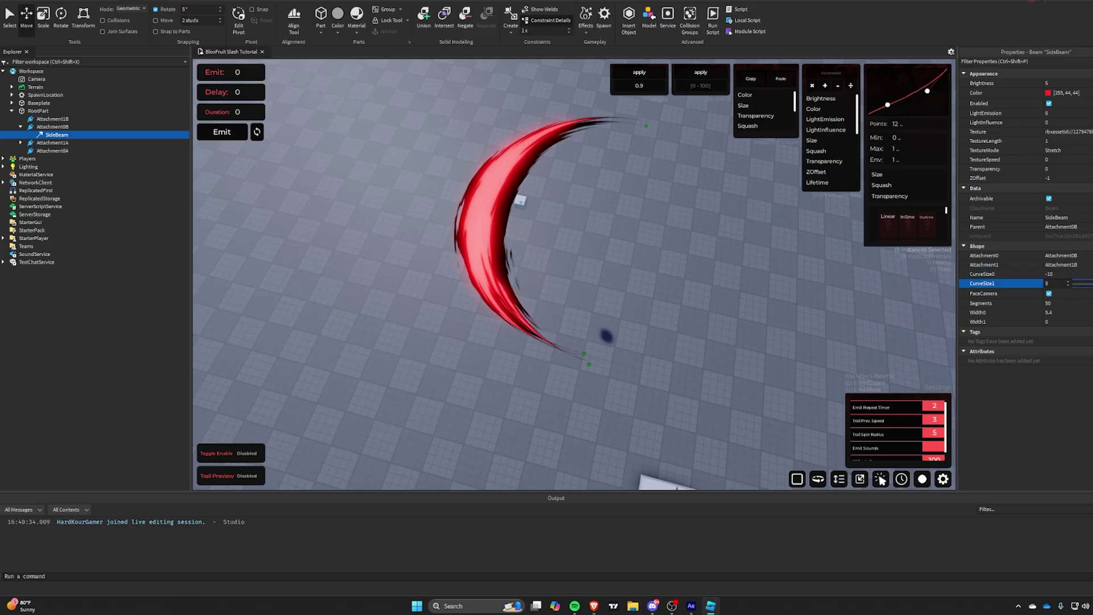
left_click(589, 363)
left_click_drag(650, 376, 568, 332)
Set SideBeam's CurveSize0 to -5 and CurveSize1 to 15.
left_click(73, 135)
left_click(1084, 286)
type("15")
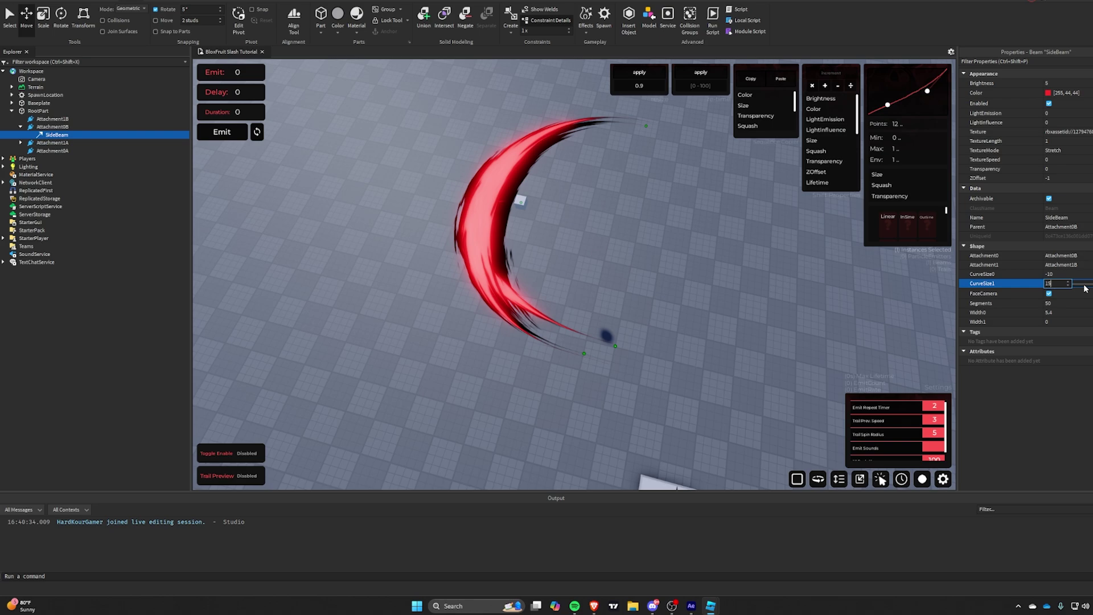
key("BackSpace")
key("BackSpace")
type("5")
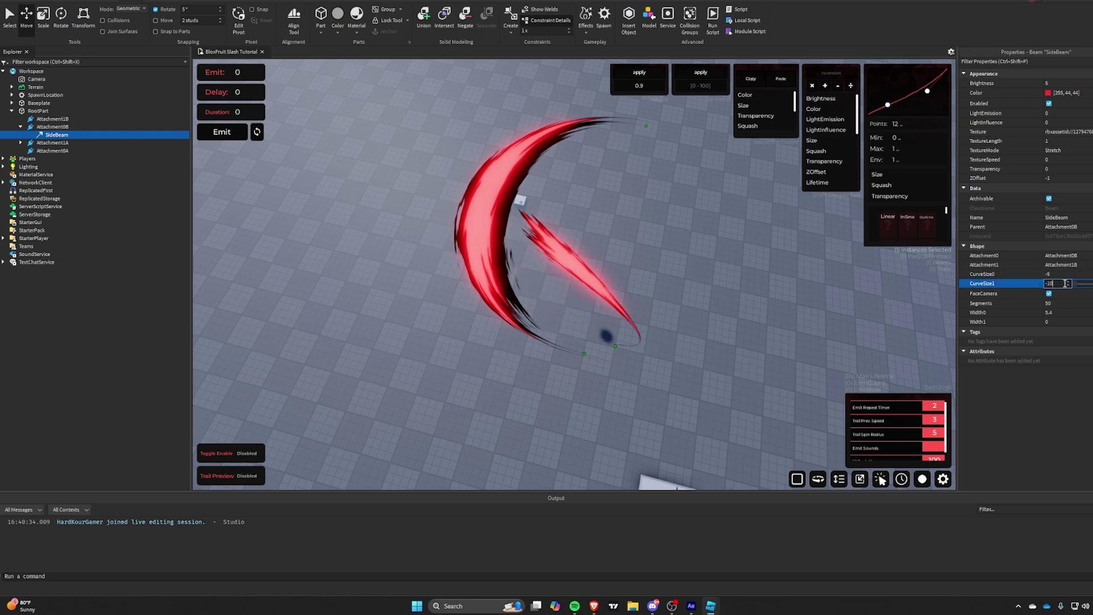
Reposition Attachment1B and Attachment0A near the slash's lower tip with small moves along the X and Z axes.
left_click(616, 346)
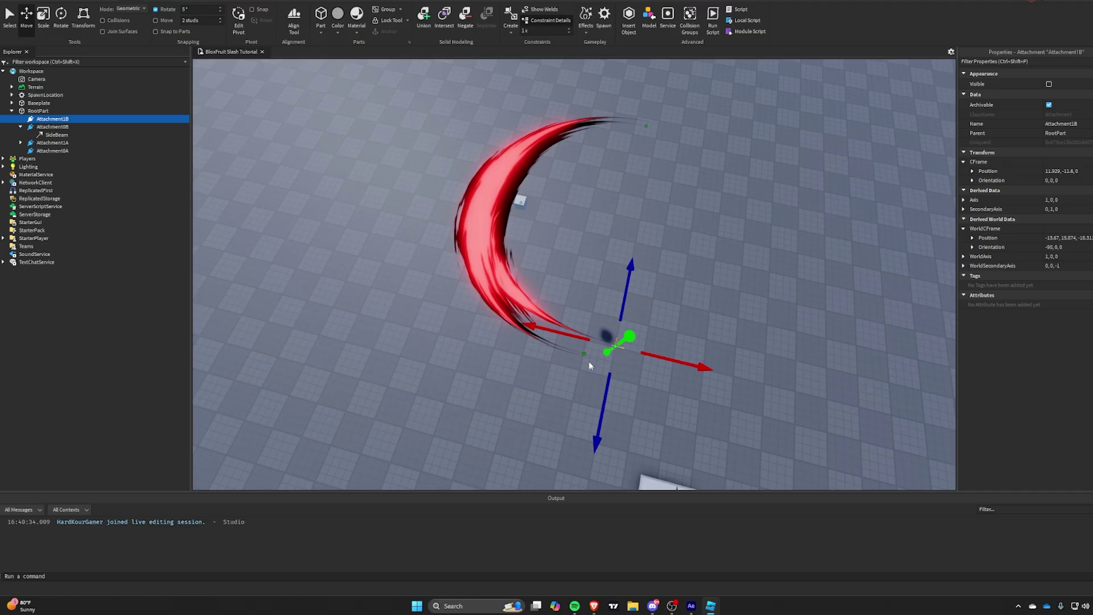
left_click_drag(562, 333, 549, 329)
mouse_move(607, 305)
left_mouse_down()
mouse_move(609, 295)
mouse_move(592, 318)
mouse_move(595, 294)
left_mouse_up()
left_click(585, 354)
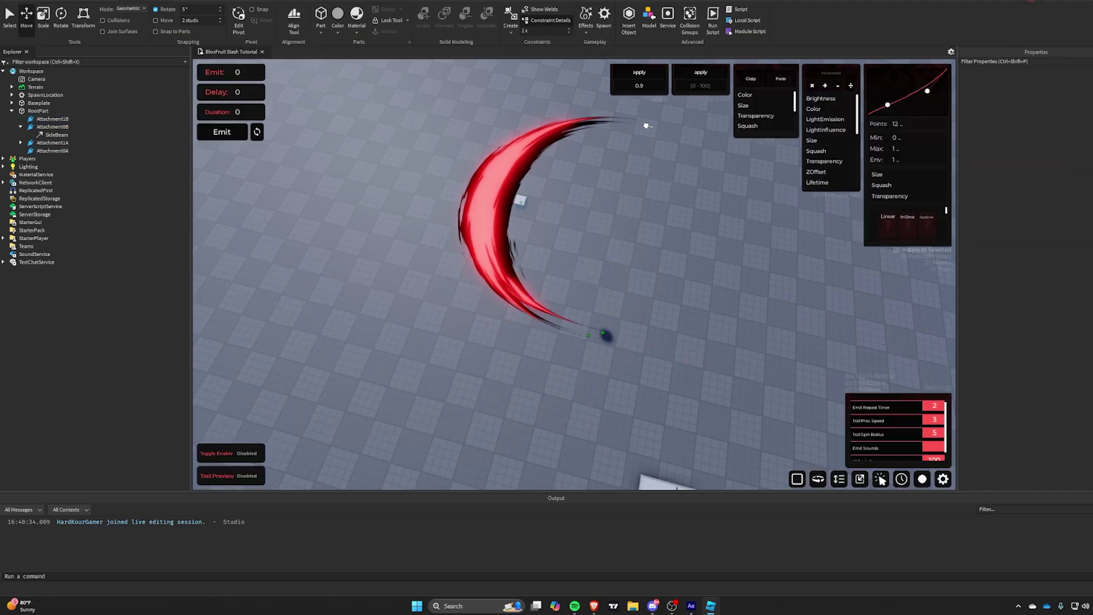
left_click(646, 126)
left_click(509, 393)
left_click_drag(471, 406, 460, 408)
left_click_drag(510, 444, 520, 470)
Shape SideBeam's transparency curve to stay at 1 until about time 0.39, drop to 0, and return to 1 near the end.
left_click(64, 135)
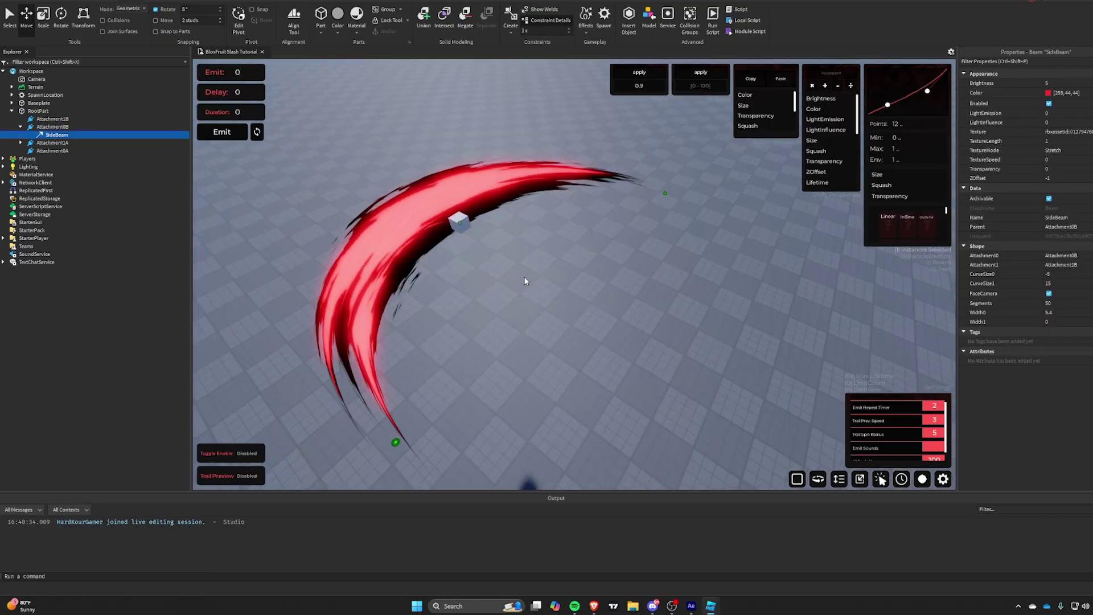
key("a")
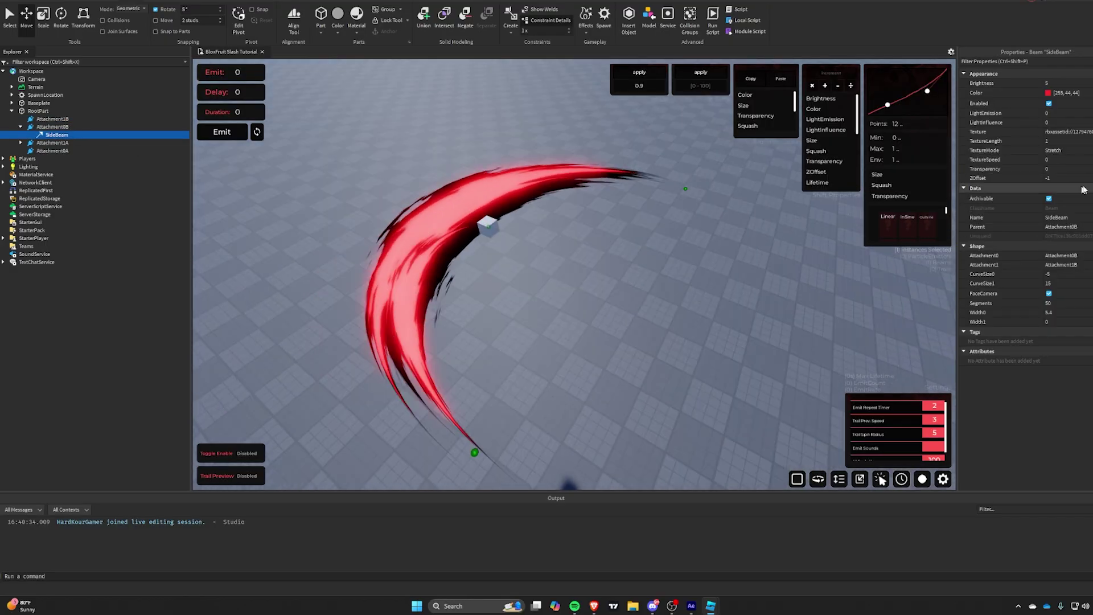
left_click(1091, 169)
left_click_drag(4, 545, 42, 494)
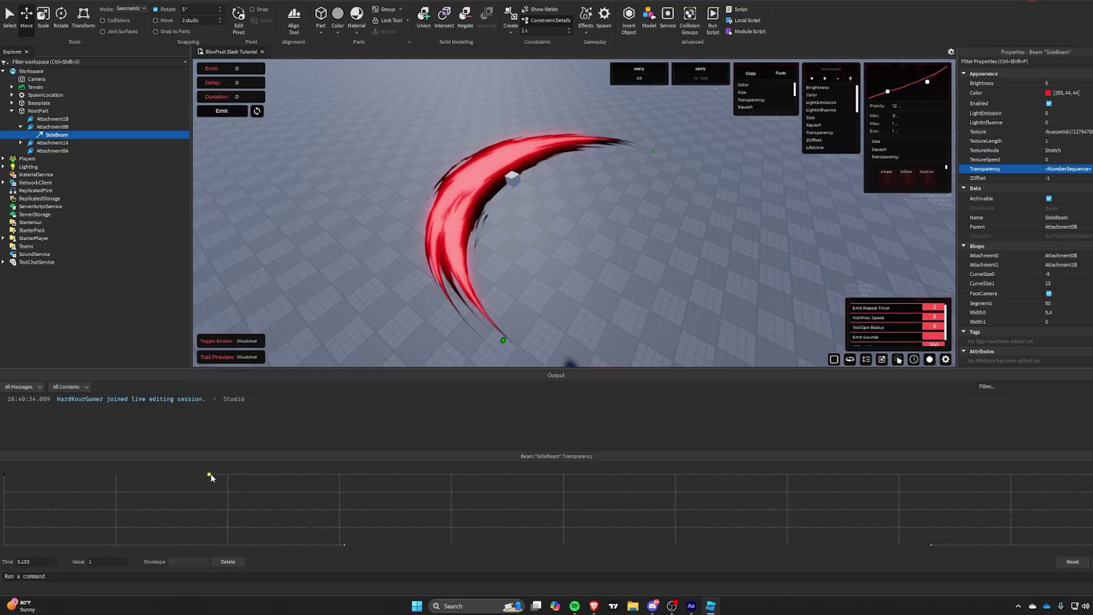
left_click_drag(211, 477, 401, 538)
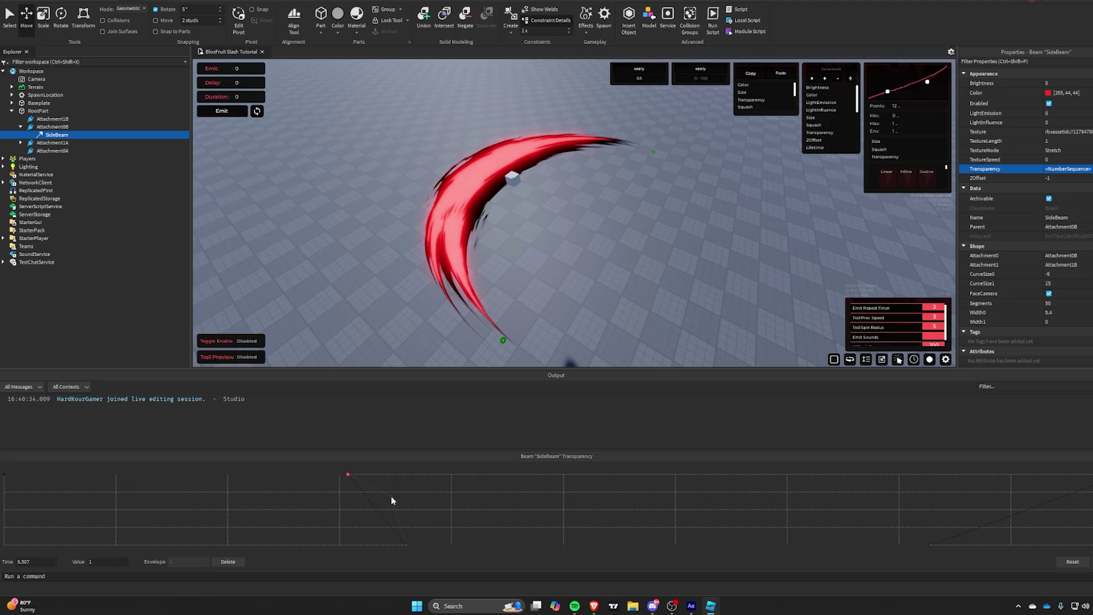
left_click_drag(962, 535, 942, 474)
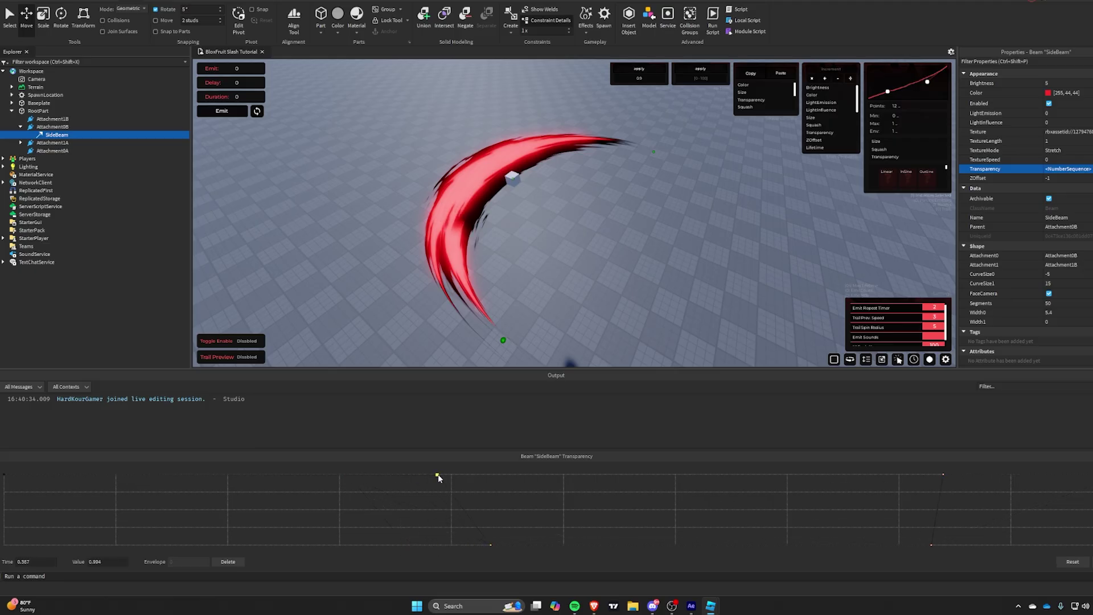
left_click(1091, 456)
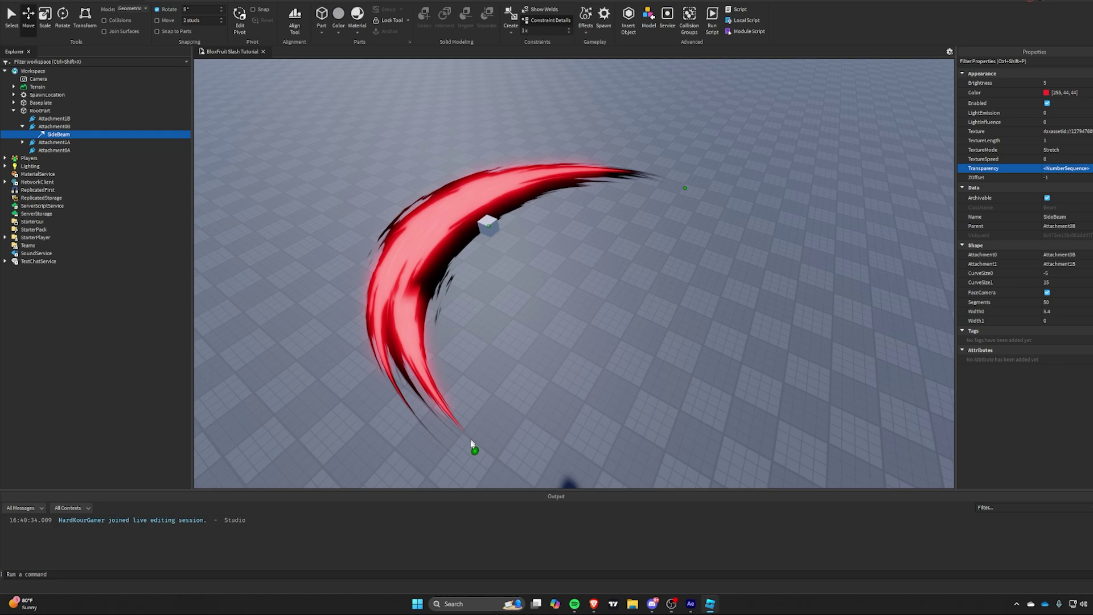
left_click(475, 451)
left_click_drag(556, 364, 516, 392)
key("ctrl+z")
left_click(541, 363)
left_click(543, 362)
Move Attachment0B about 2 studs away from RootPart's centre along the X axis.
left_click(23, 126)
left_click(40, 142)
left_click(52, 126)
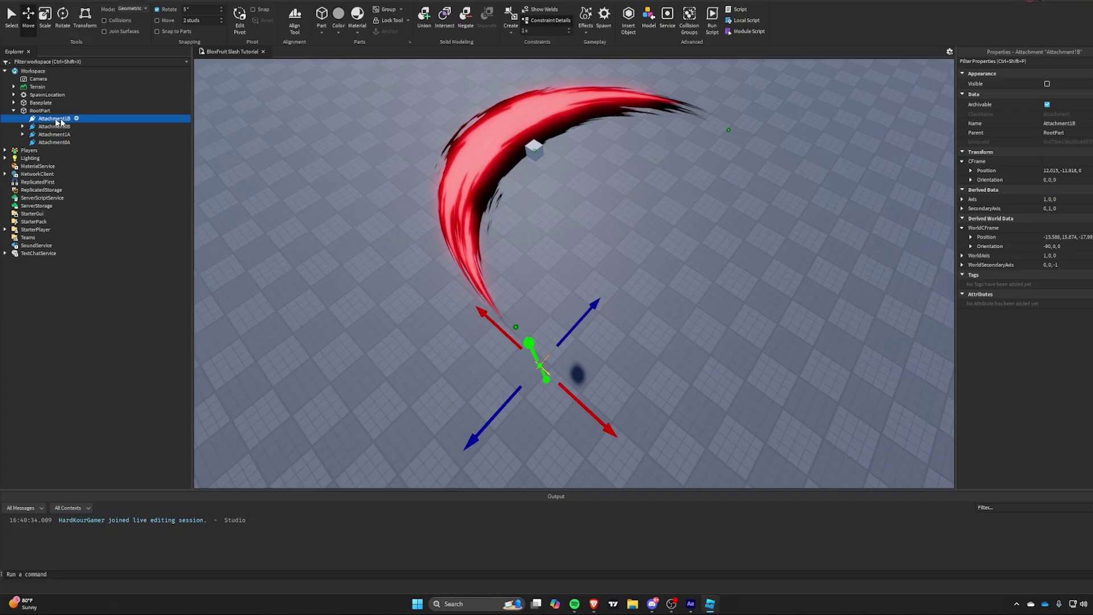
mouse_move(581, 183)
left_mouse_down()
mouse_move(595, 191)
mouse_move(572, 169)
left_mouse_up()
scroll(571, 169, "up", 1)
scroll(572, 169, "down", 1)
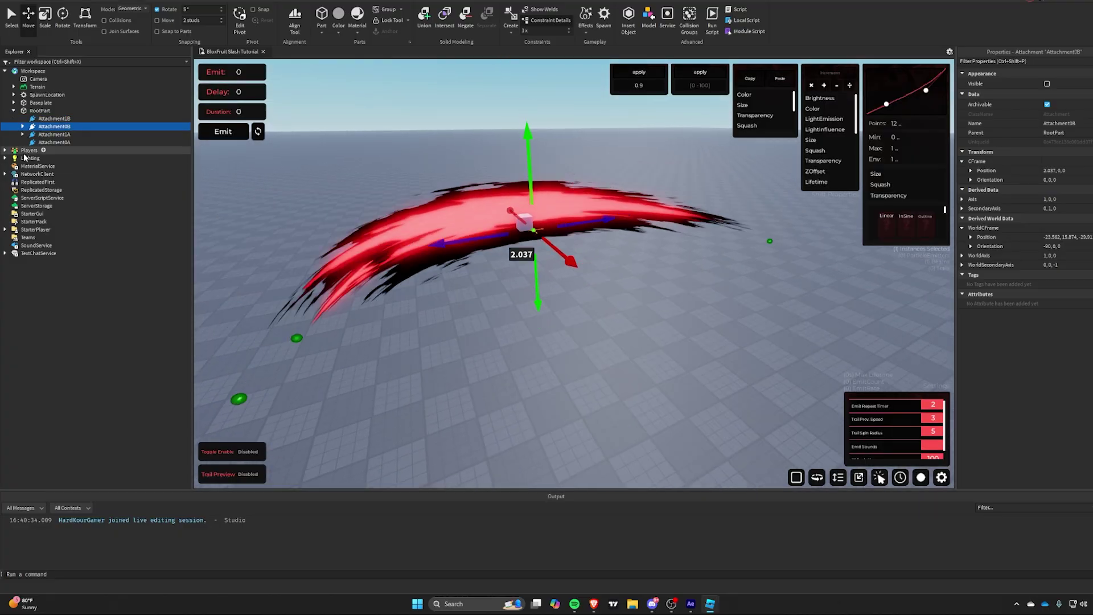
Add a black keypoint at time 0.772 to SideBeam's color sequence.
left_click(22, 126)
left_click(58, 134)
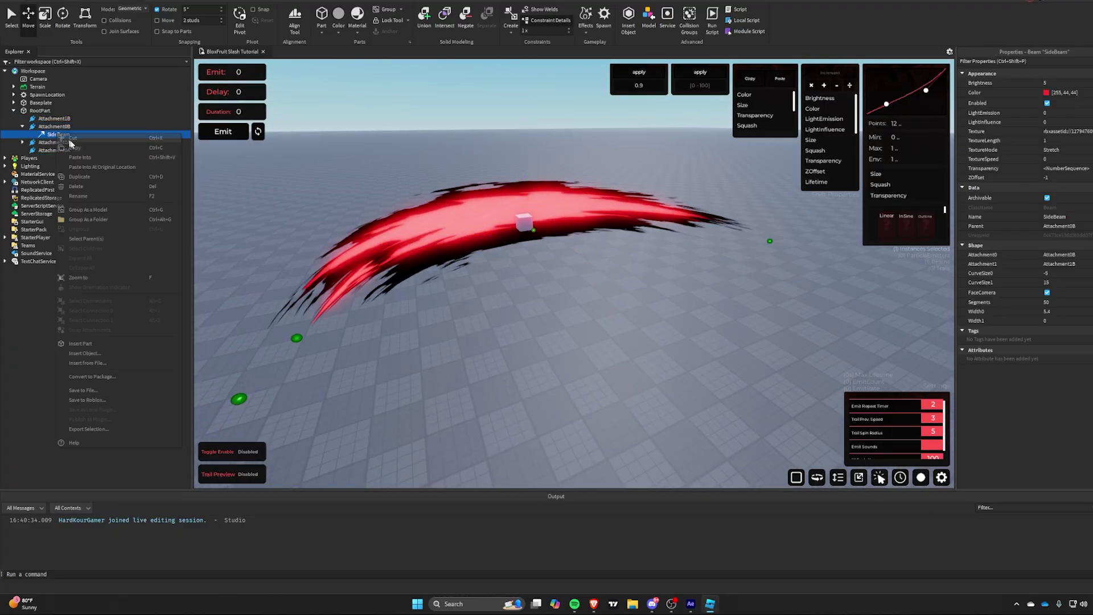
left_click(525, 370)
left_click_drag(524, 369, 518, 363)
scroll(518, 363, "up", 2)
left_click(344, 405)
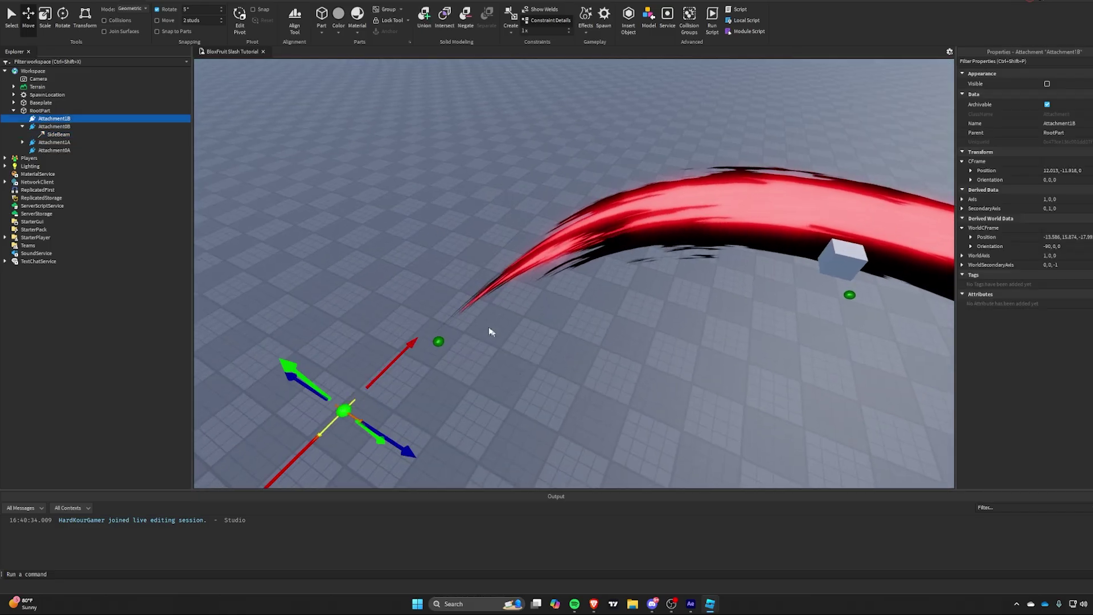
left_click(59, 135)
left_click(1076, 93)
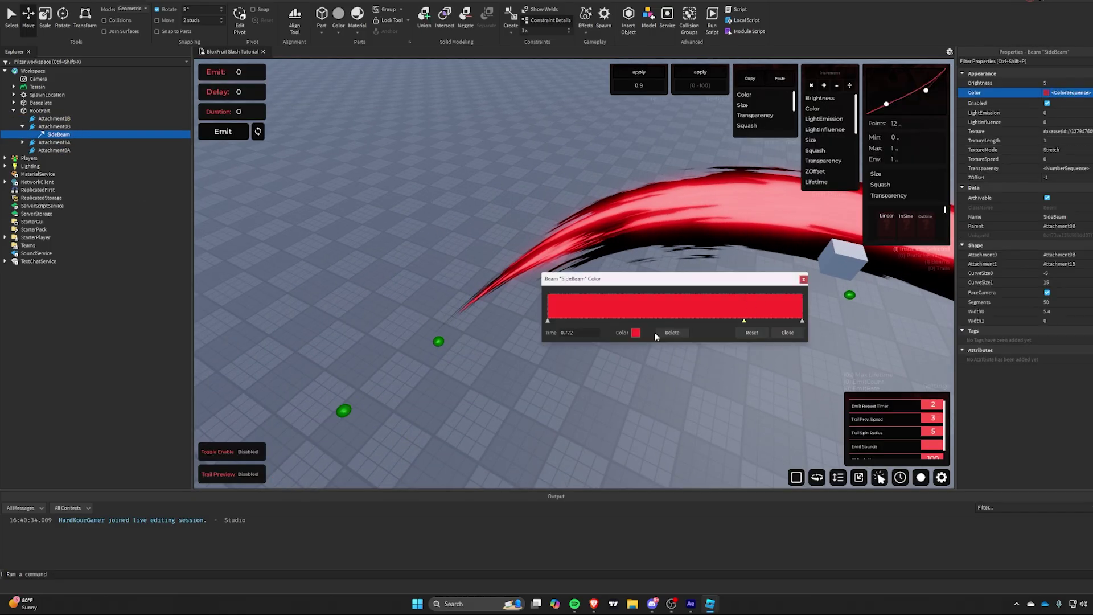
left_click(635, 333)
left_click_drag(663, 279, 661, 319)
left_click(622, 368)
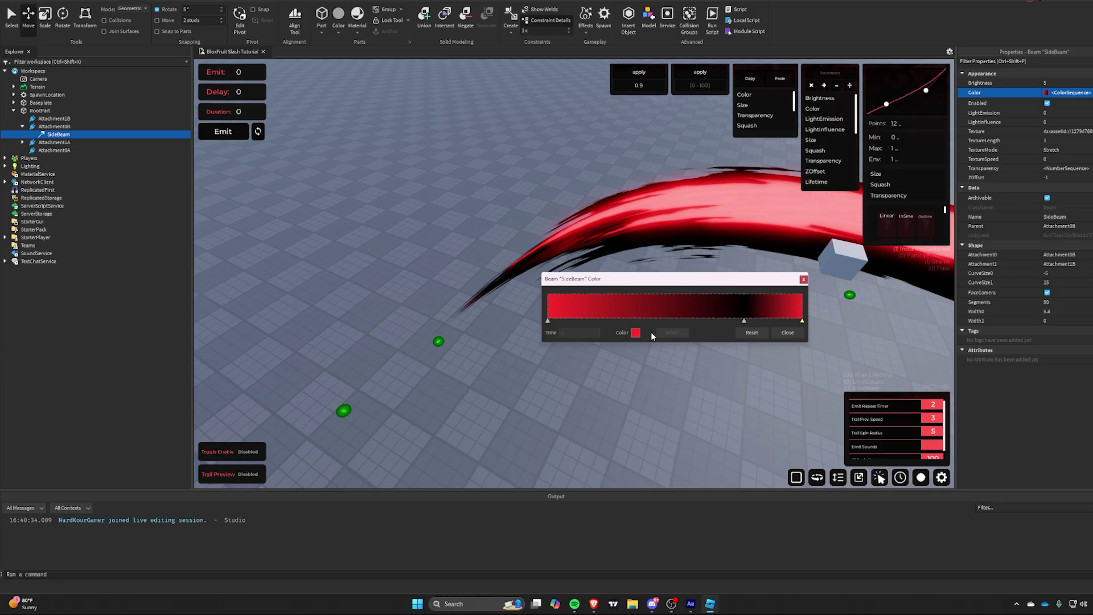
Set the final keypoint of SideBeam's color sequence to black and close the color editor.
left_click(635, 332)
left_click(460, 297)
left_click(620, 368)
left_click(792, 334)
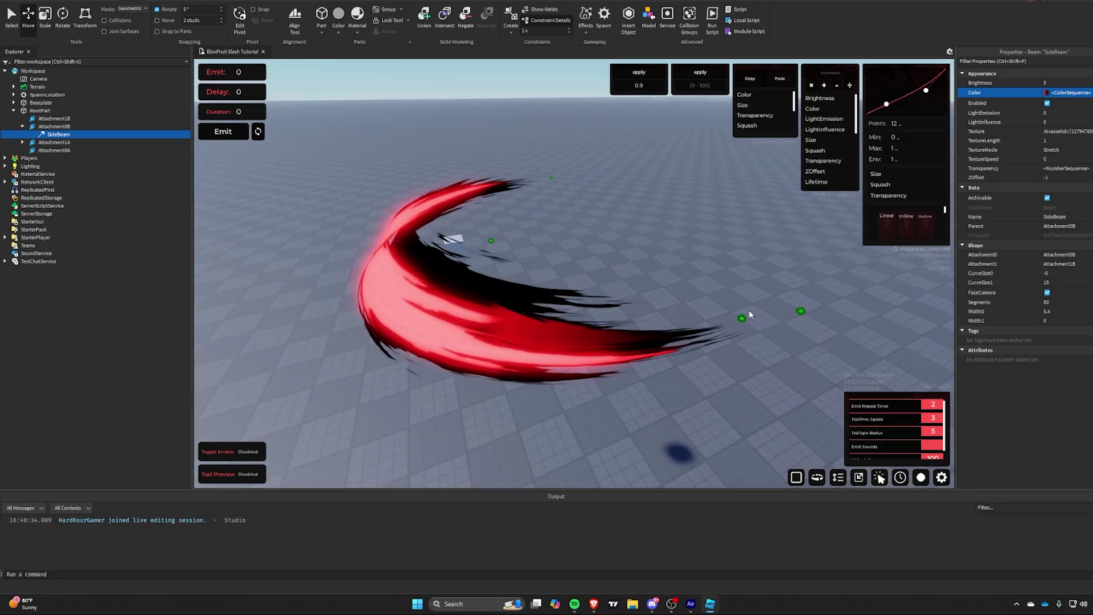
Move Attachment1B about 0.6 studs toward RootPart along the Z axis and about 2.1 studs outward along the X axis.
key("d")
left_click(613, 319)
left_click_drag(635, 352, 639, 320)
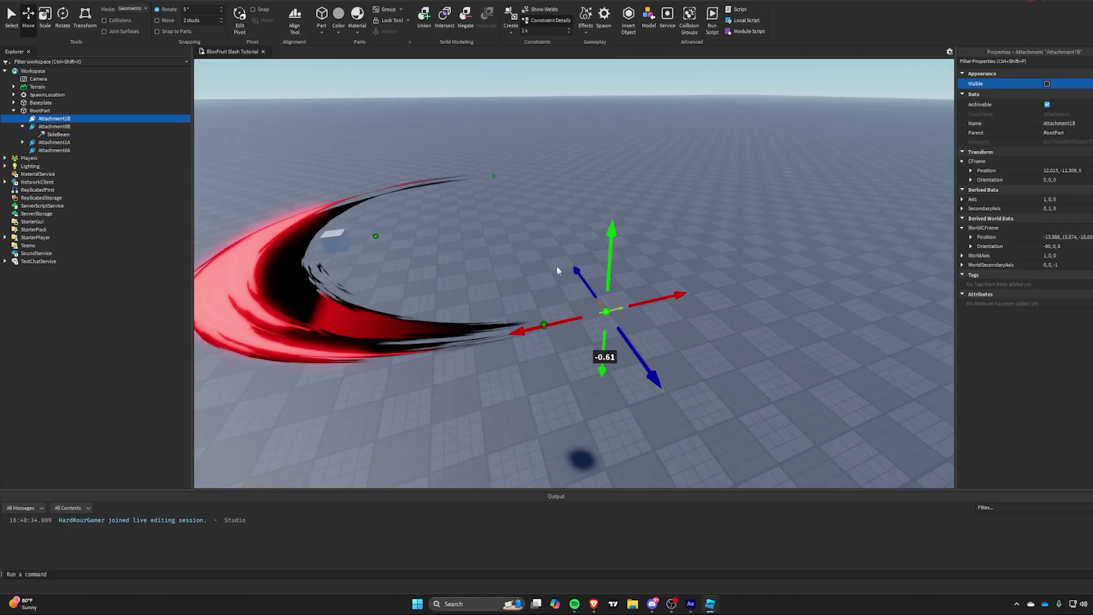
key("a")
mouse_move(593, 181)
left_mouse_down()
mouse_move(593, 171)
mouse_move(614, 187)
left_mouse_up()
scroll(598, 188, "up", 1)
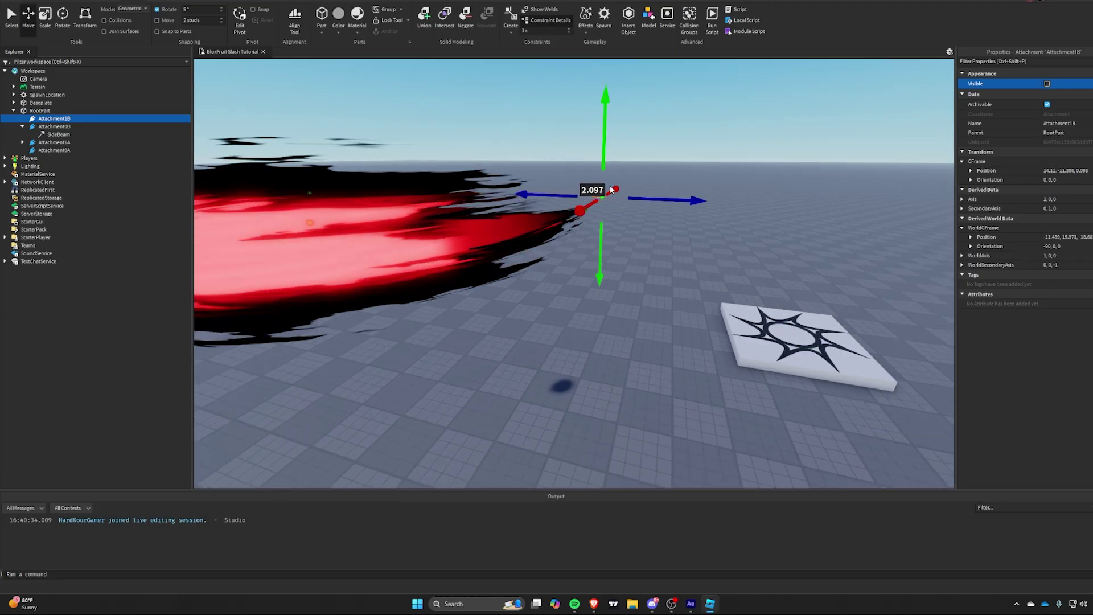
Move Attachment0B back closer to RootPart along the X axis.
key("s")
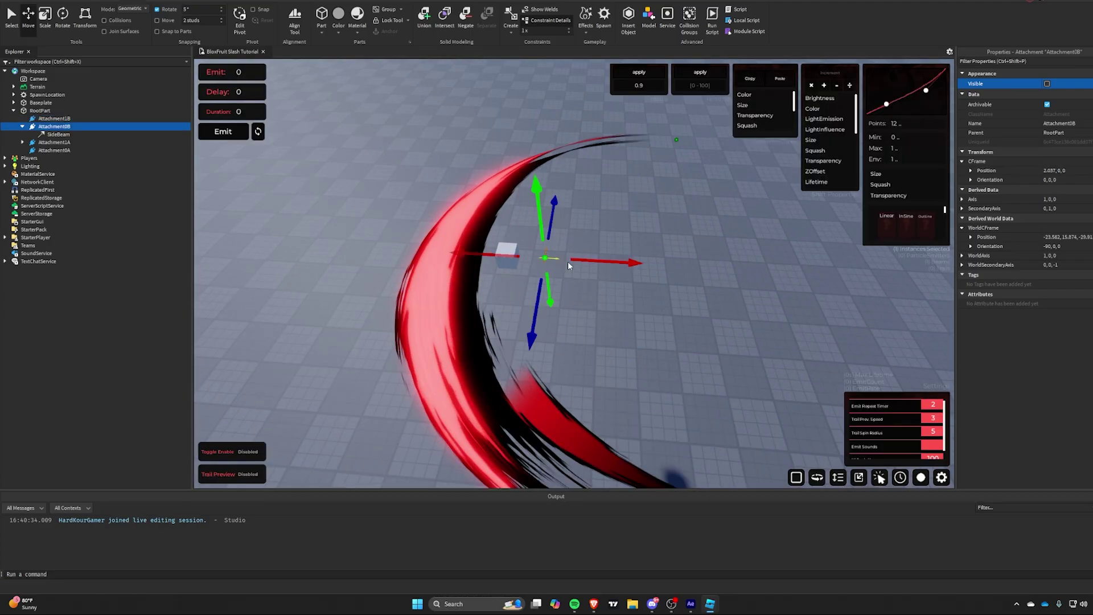
left_click_drag(569, 262, 544, 259)
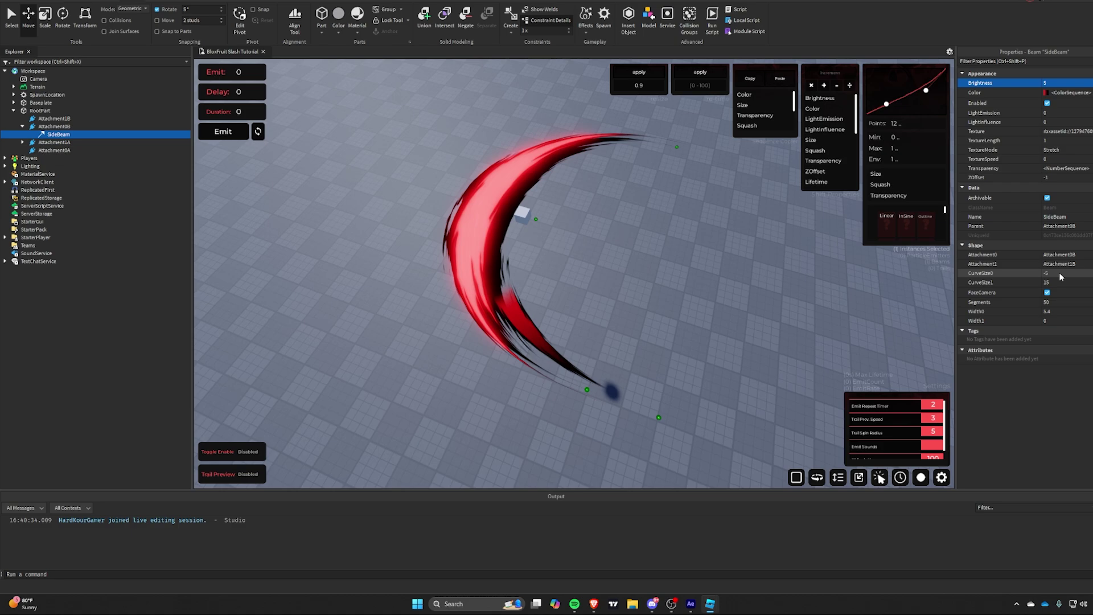
Keep SideBeam's CurveSize0 at -5 and set its CurveSize1 to 20.
type("10")
key("BackSpace")
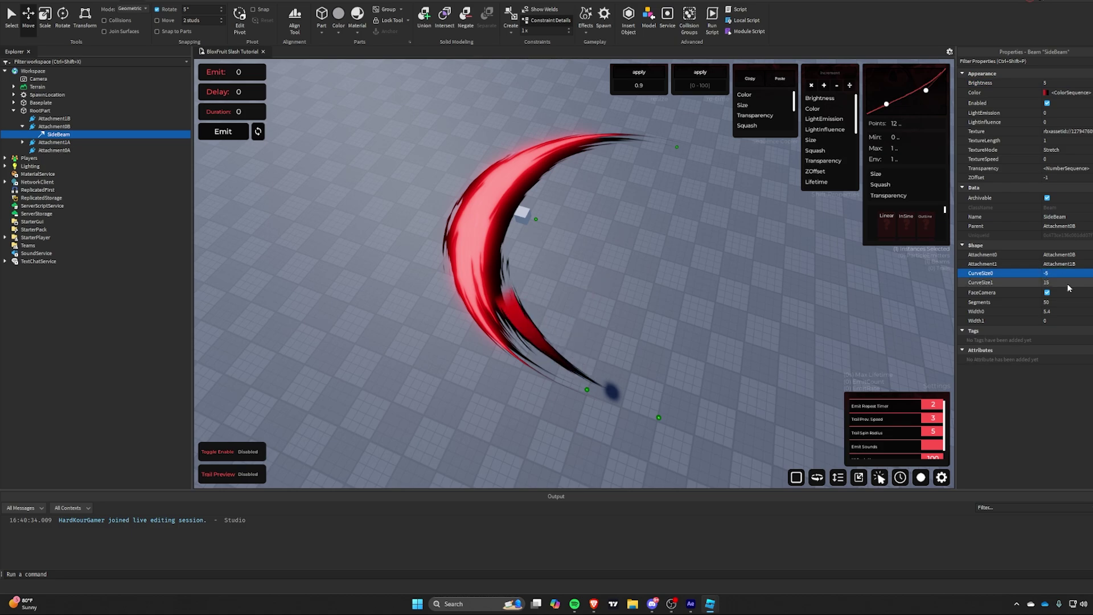
key("BackSpace")
type("5")
key("BackSpace")
type("-15")
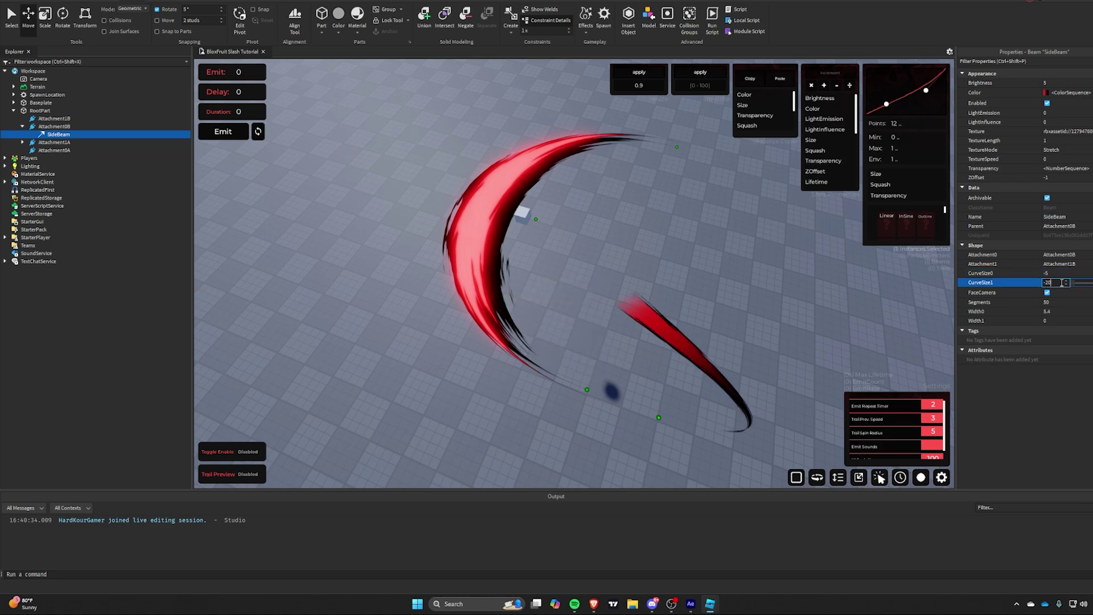
key("BackSpace")
key("BackSpace")
type("20")
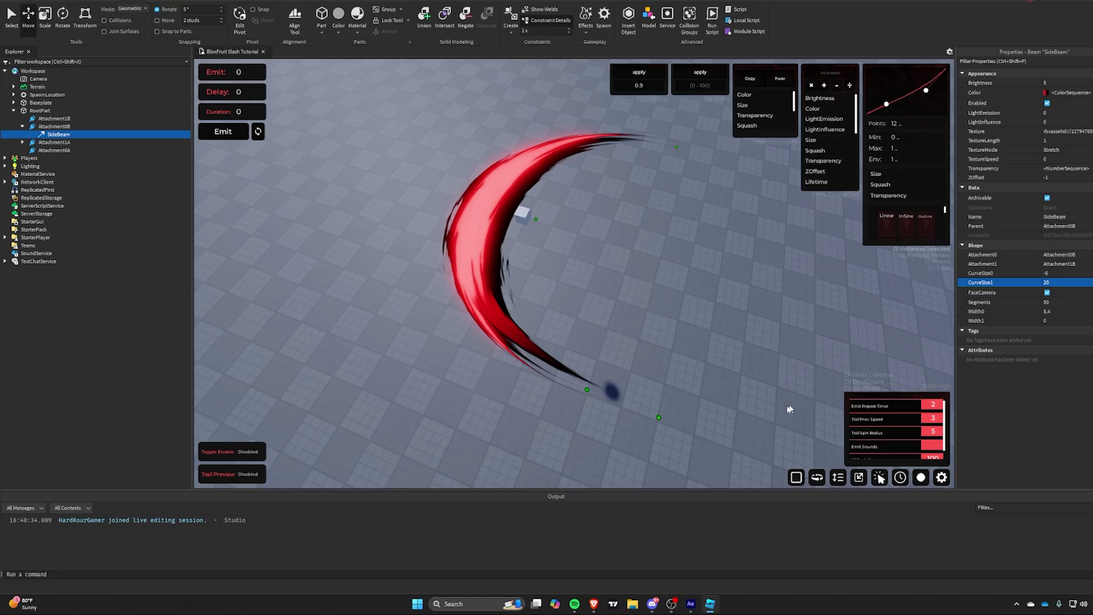
Move Attachment1B about 0.5 studs farther from RootPart along the Z axis.
left_click(658, 417)
left_click_drag(650, 455, 654, 467)
left_click(629, 458)
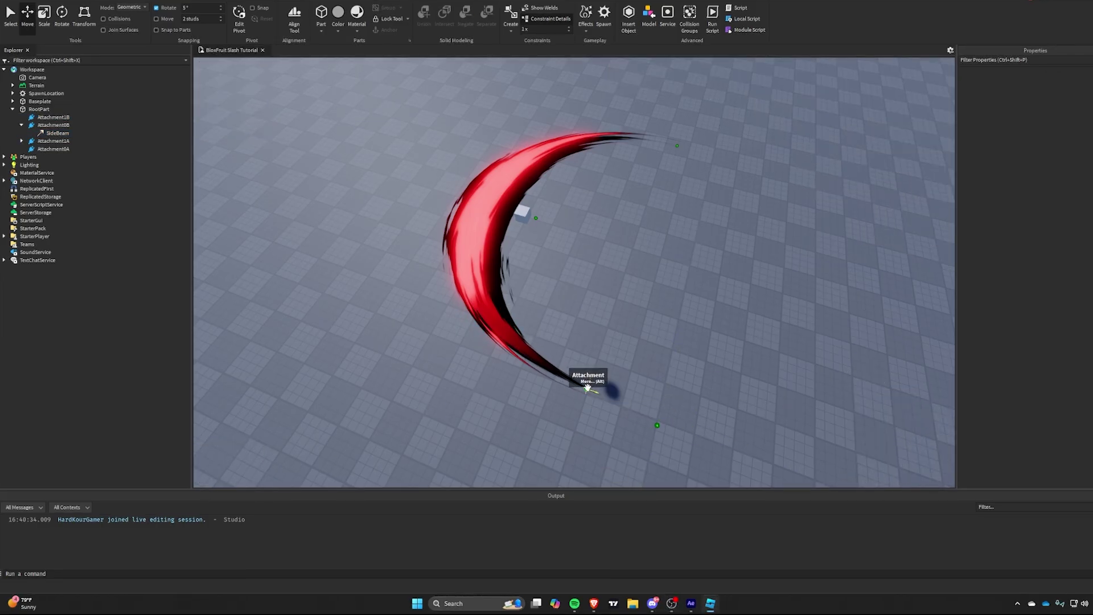
left_click(588, 387)
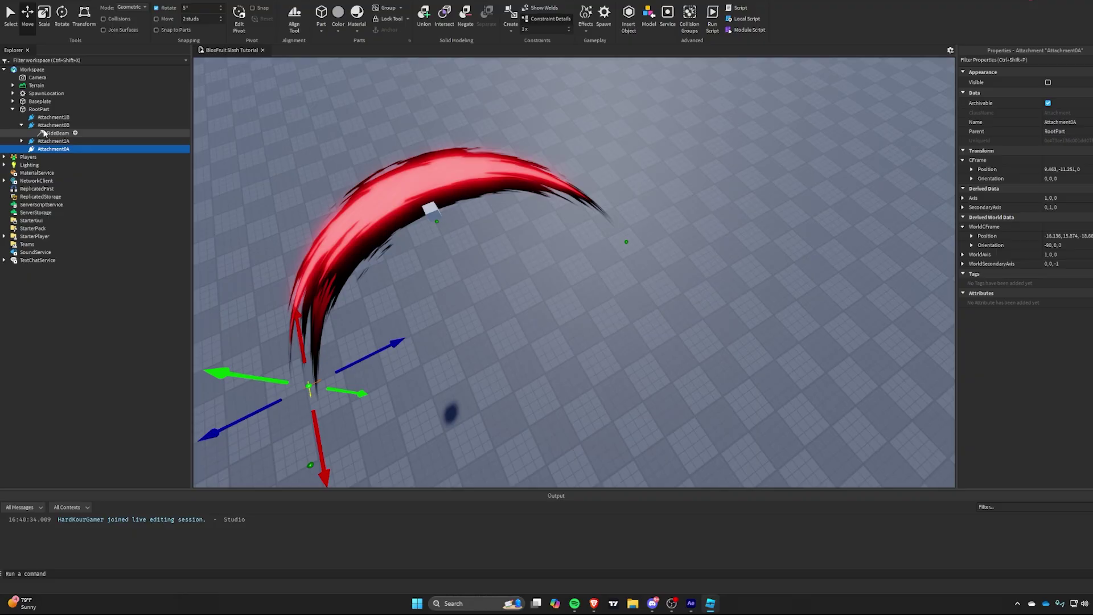
Copy SideBeam and insert a new attachment into RootPart.
right_click(44, 133)
left_click(61, 144)
left_click(40, 109)
left_click(56, 110)
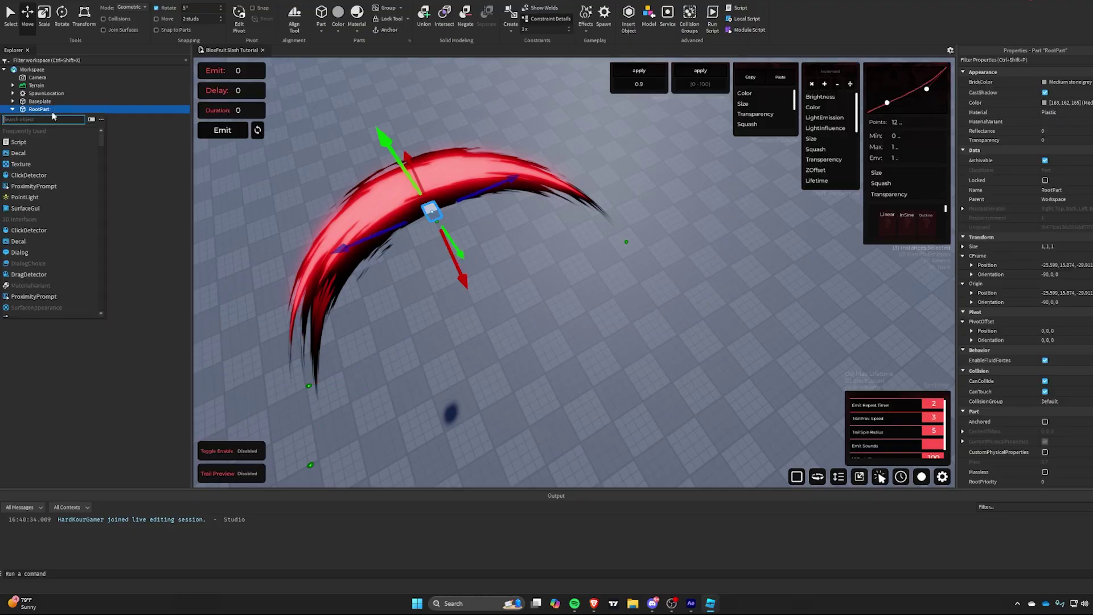
type("att")
left_click(20, 134)
left_click(43, 125)
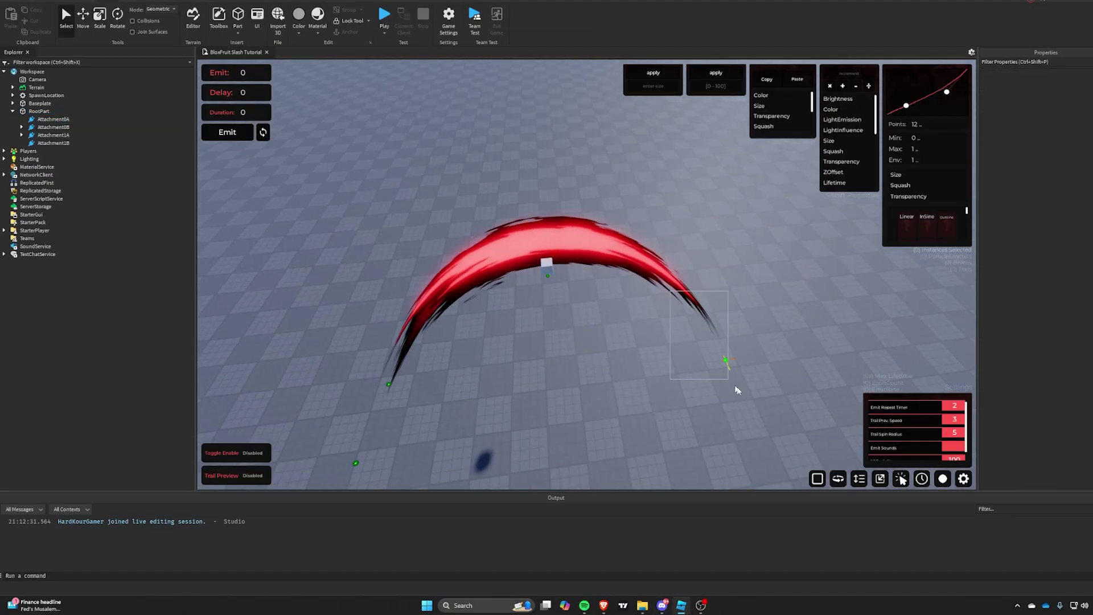
Copy the SideBeam under Attachment0B.
left_click(27, 143)
left_click(29, 136)
left_click(22, 136)
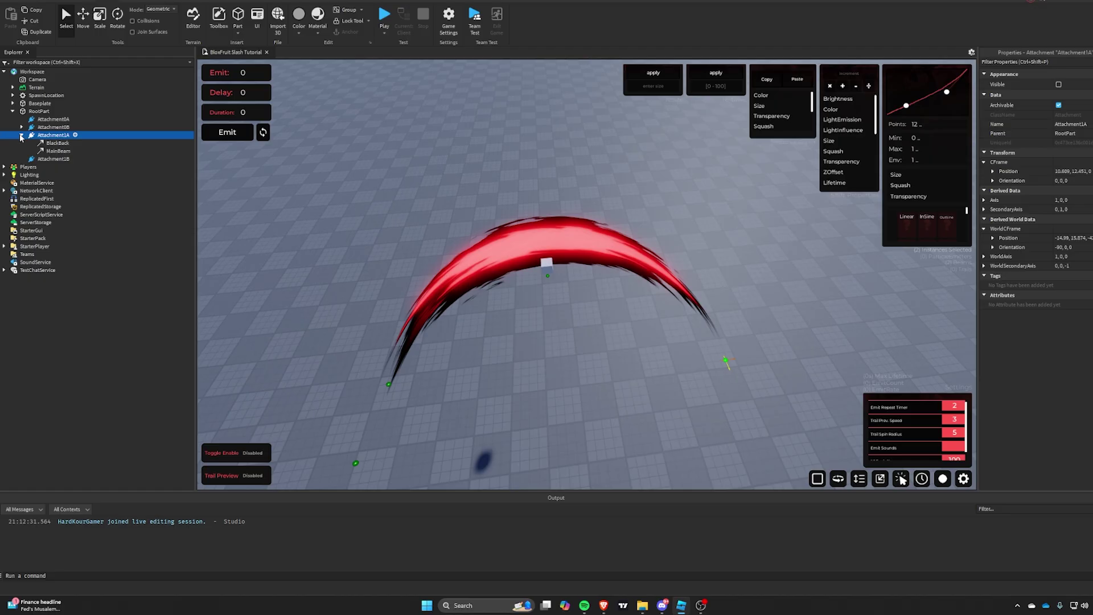
left_click(21, 135)
left_click(22, 127)
right_click(48, 135)
left_click(63, 147)
left_click(21, 128)
left_click(22, 135)
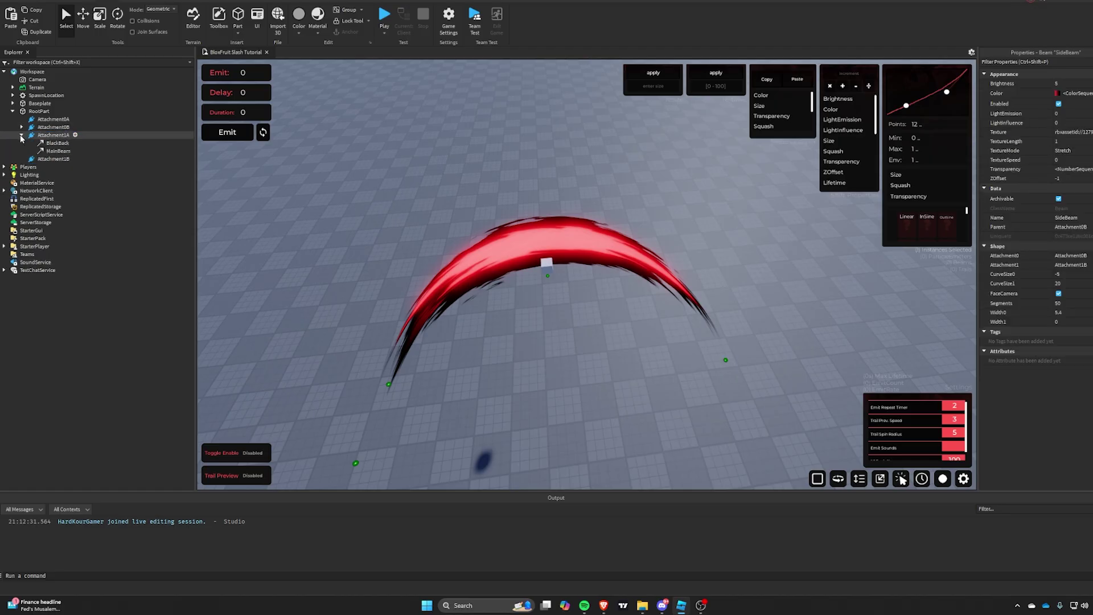
left_click(22, 135)
Add a new attachment to RootPart and rename it Attachment0C.
left_click(40, 112)
left_click(56, 112)
left_click(19, 136)
left_click(43, 125)
double_click(43, 120)
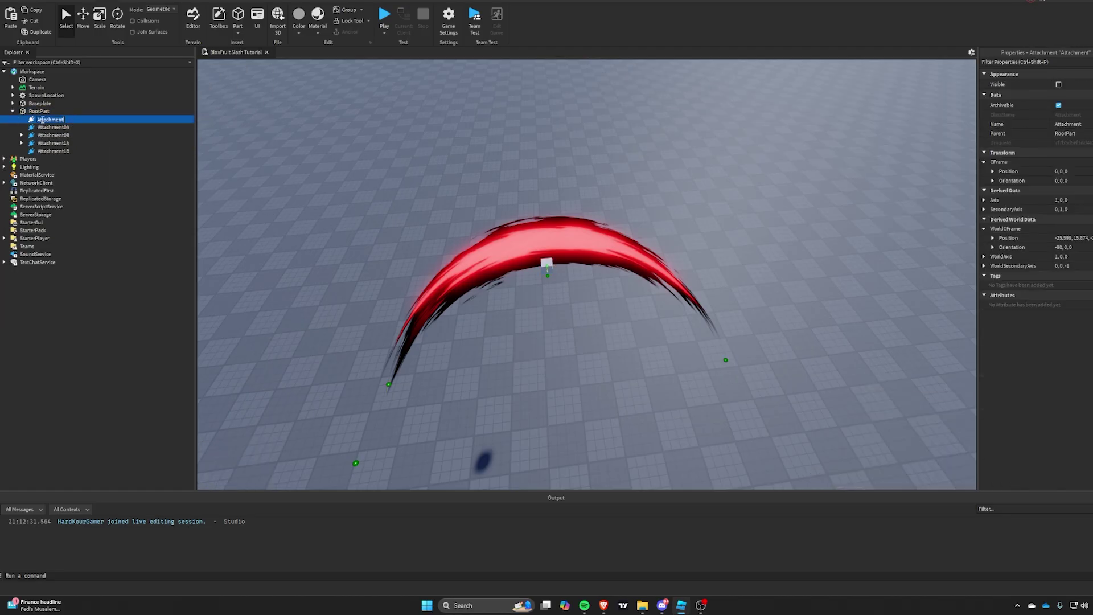
Duplicate Attachment1B and rename the copy Attachment1C.
left_click(56, 150)
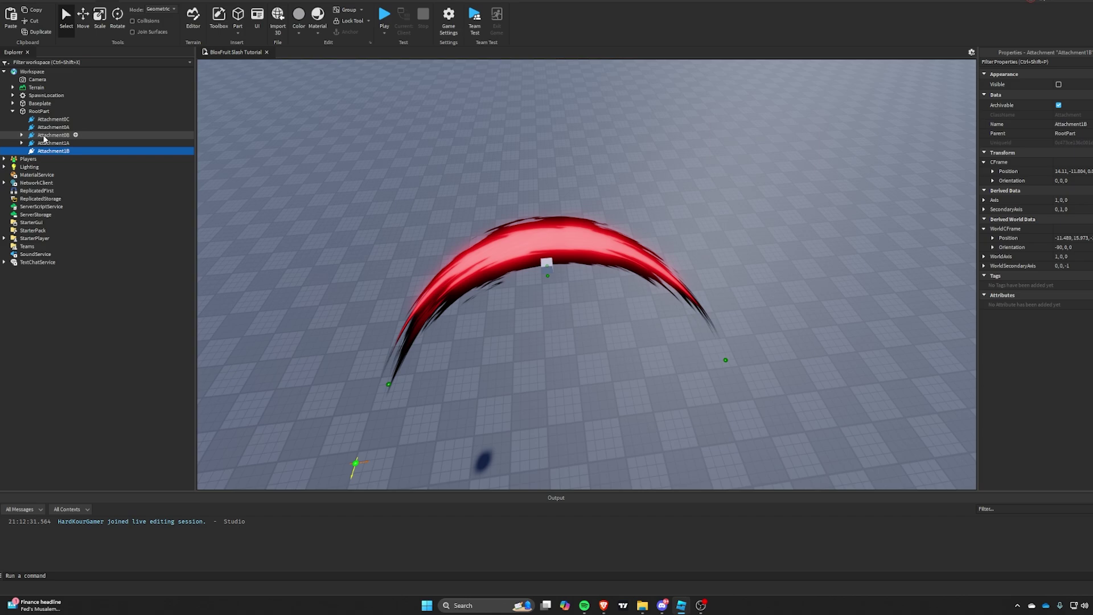
key("ctrl+d")
key("F2")
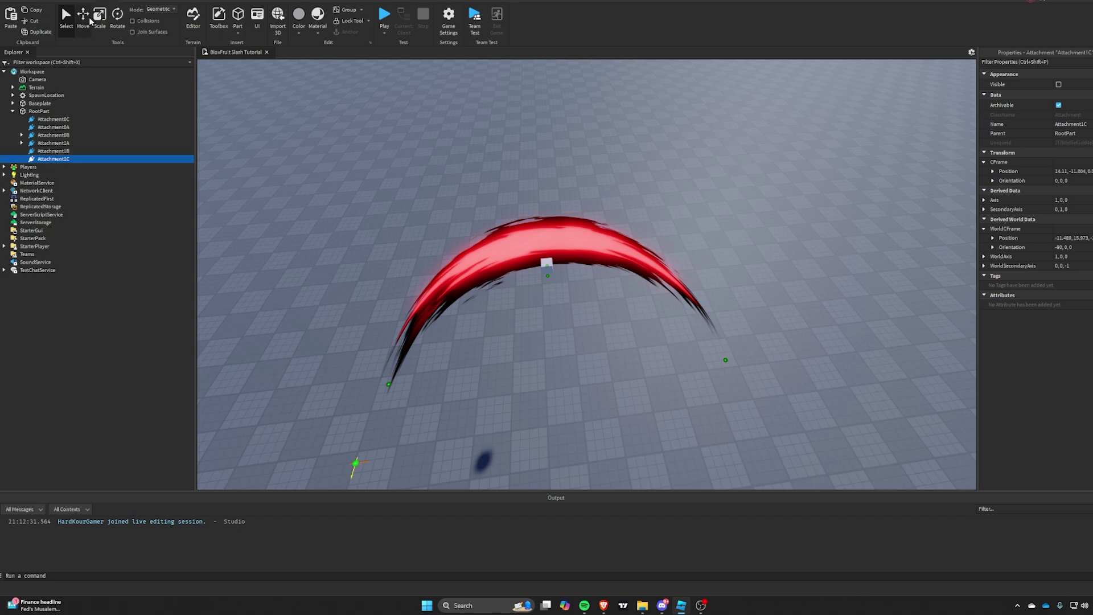
Move Attachment1C along the Z axis to beyond the slash's opposite tip, and select Attachment0C.
left_click(88, 19)
left_click_drag(423, 454, 814, 399)
left_click(54, 128)
left_click(54, 122)
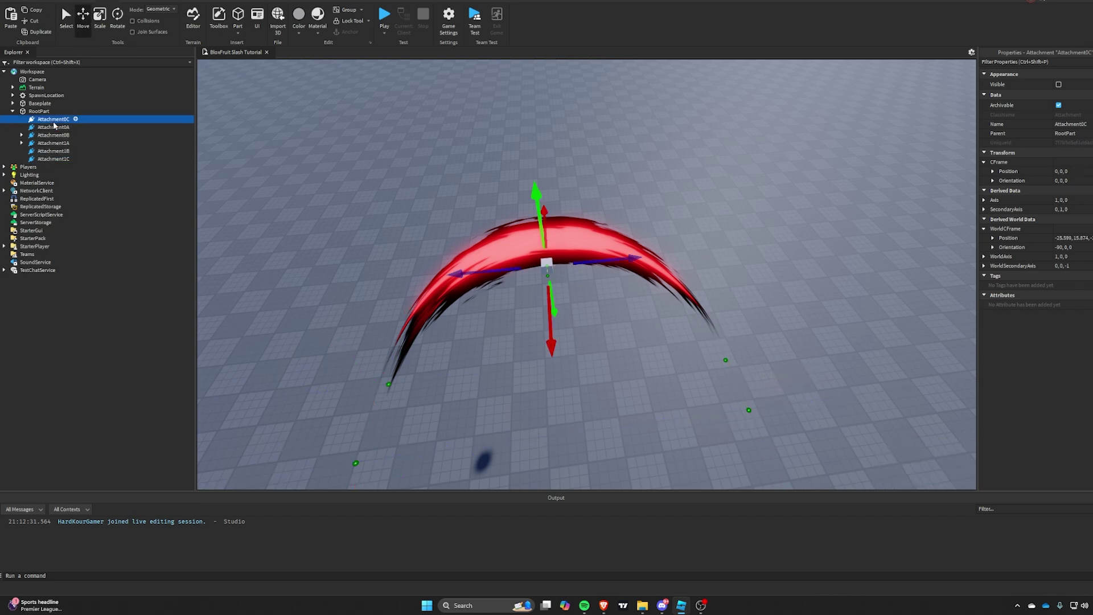
Paste the copied SideBeam into Attachment0C and link its Attachment1 property to Attachment1C.
key("ctrl+shift+v")
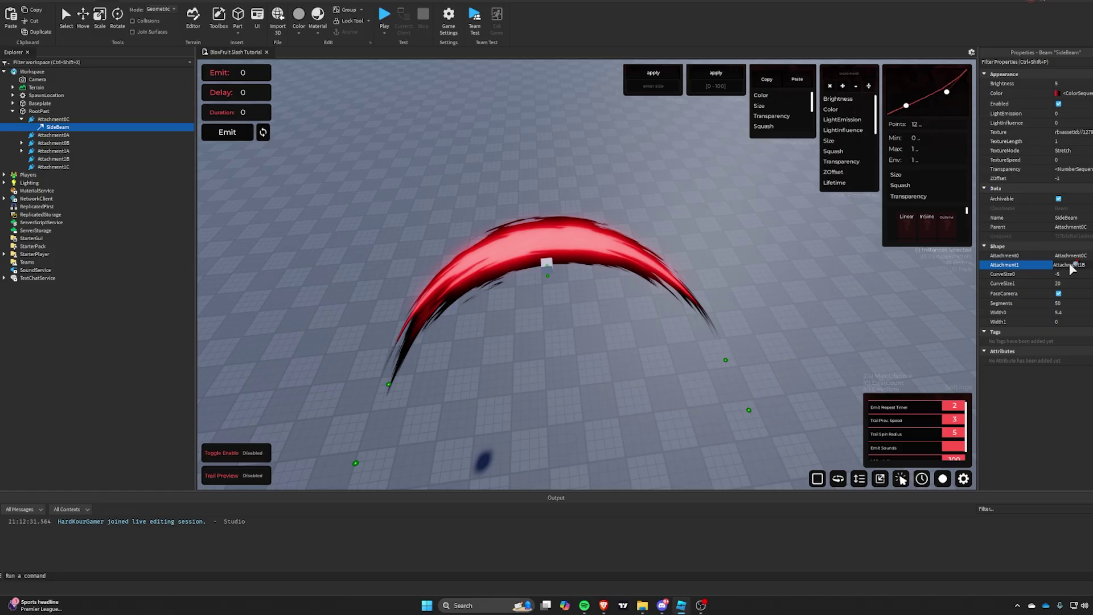
left_click(47, 167)
left_click(667, 277)
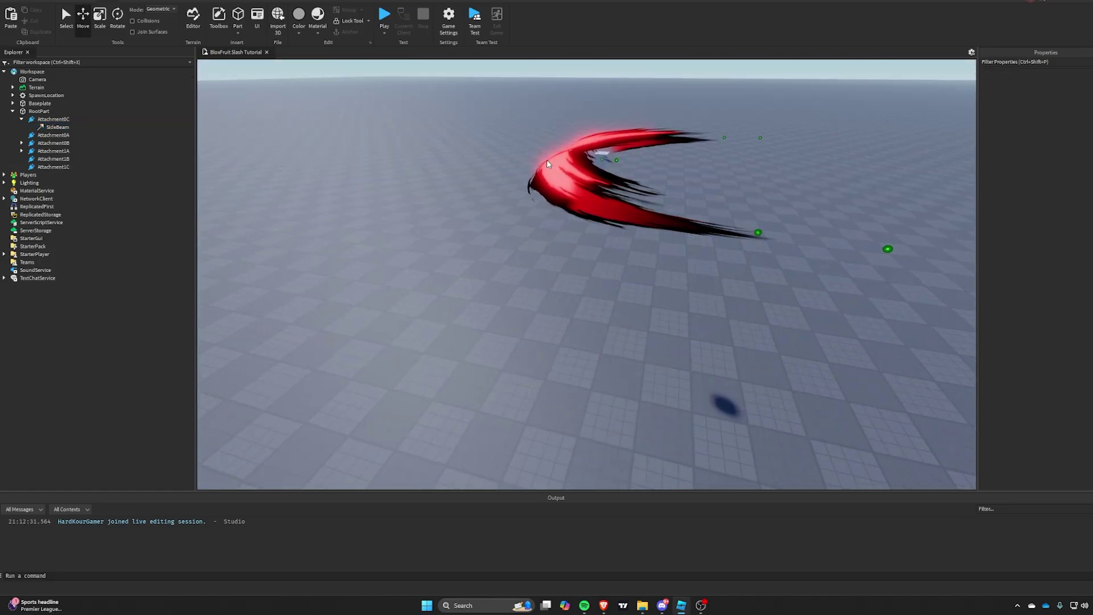
Expand the attachments that hold beams and apply a size factor of 0.9 to the slash's beams.
left_click(22, 143)
left_click(25, 159)
left_click(22, 159)
left_click(64, 174)
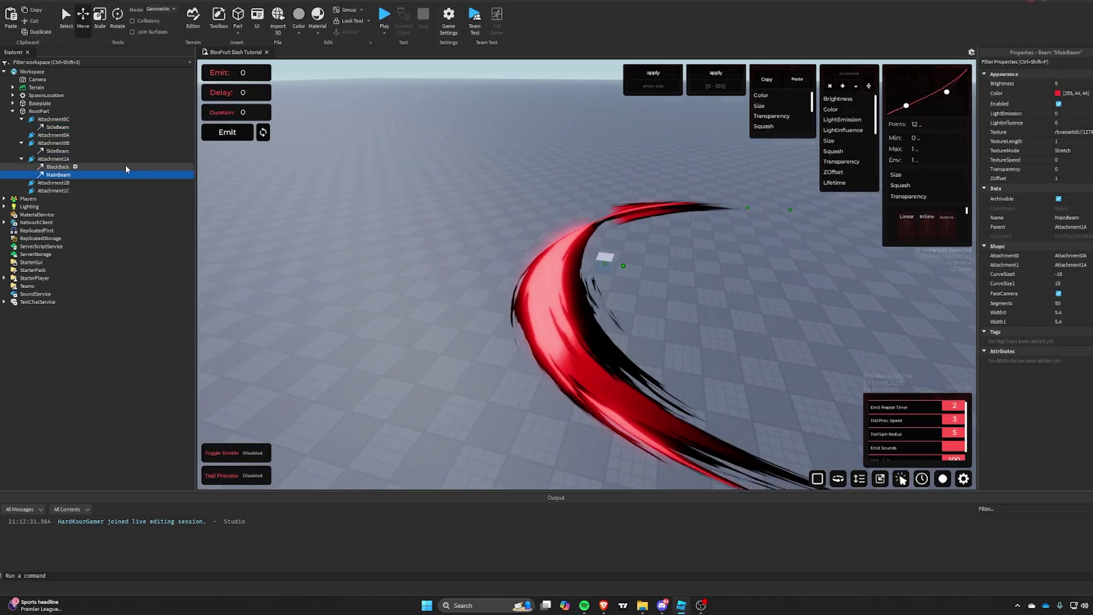
type(".9")
left_click(653, 75)
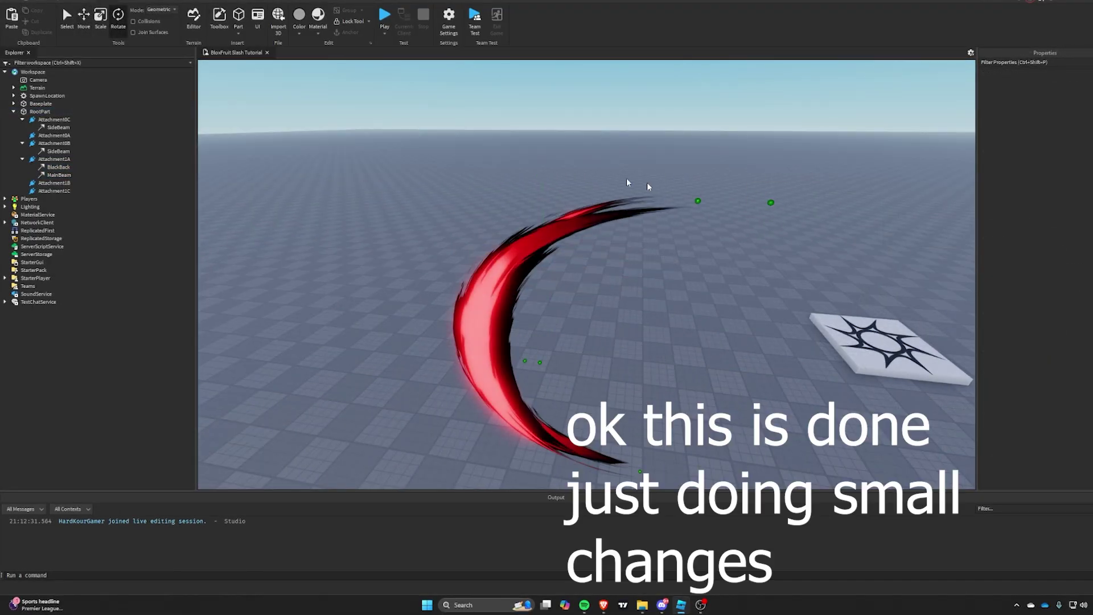
Select Attachment1C at the slash's tip and nudge it slightly with the Move tool.
left_click(770, 203)
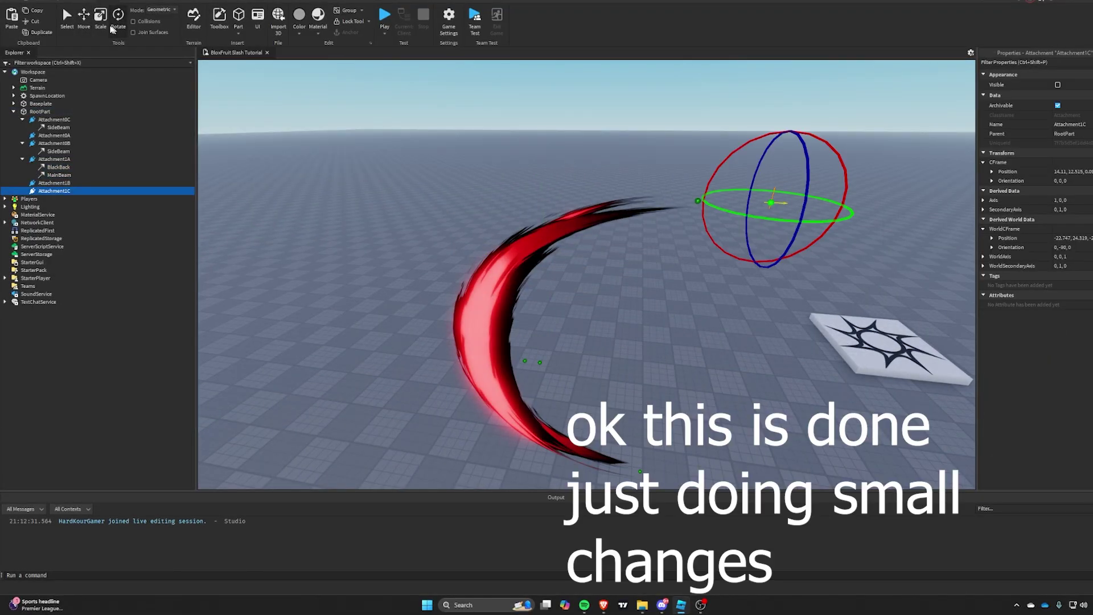
key("ctrl+2")
left_click_drag(754, 153, 752, 155)
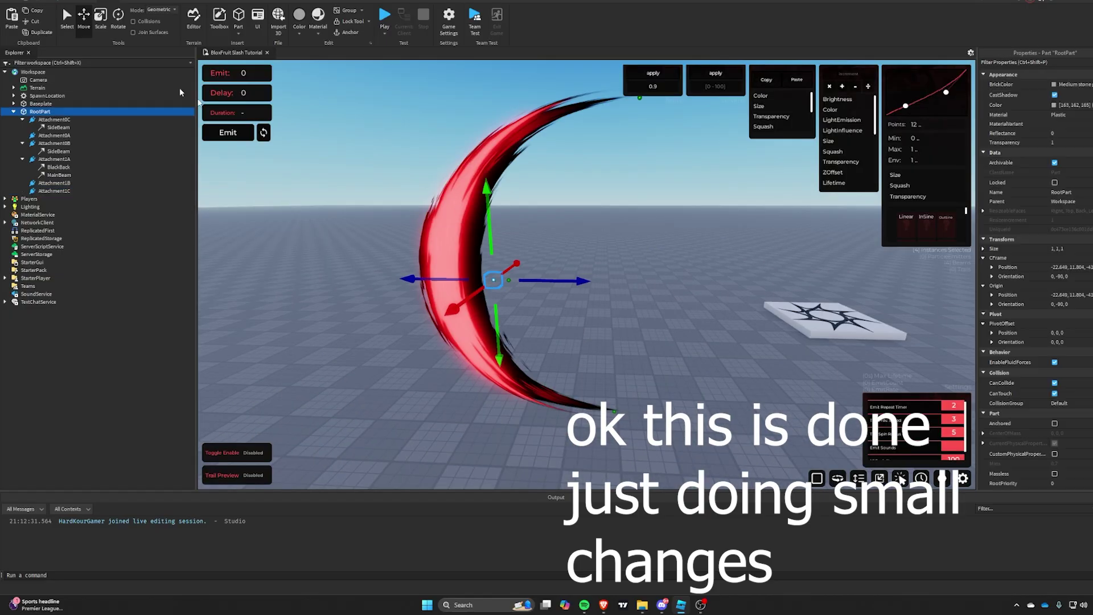
Rotate RootPart 180 degrees so the slash curves the opposite way.
left_click(116, 24)
left_click_drag(549, 252, 398, 341)
left_click(484, 302)
left_click_drag(493, 281, 579, 247)
Select Attachment1B beyond the slash's upper tip and move it slightly up and outward.
left_click(429, 121)
key("ctrl+2")
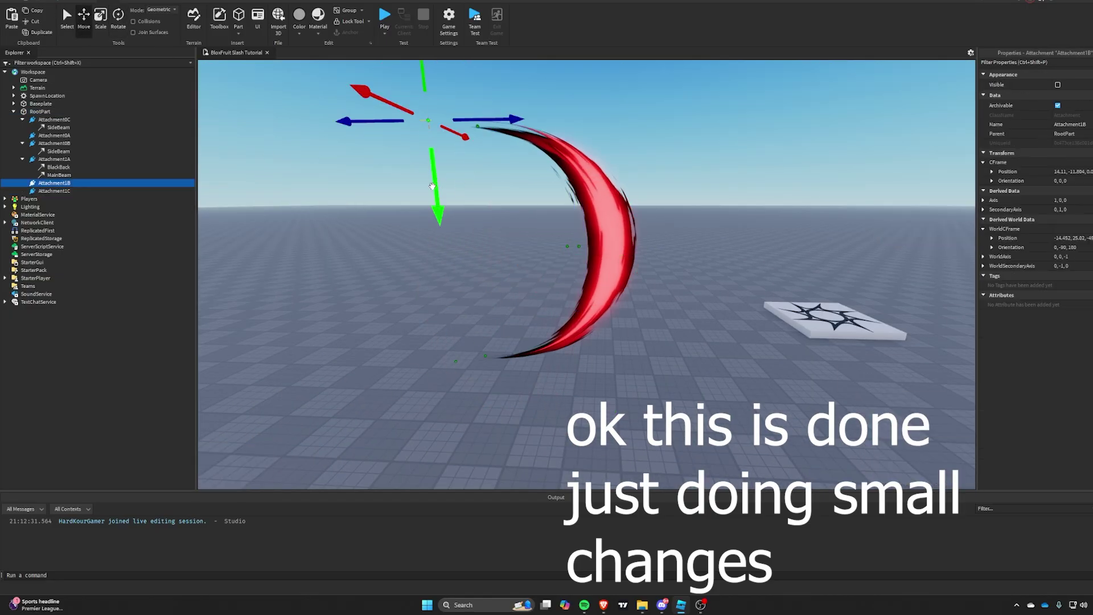
left_click_drag(435, 186, 434, 177)
left_click_drag(370, 113, 362, 113)
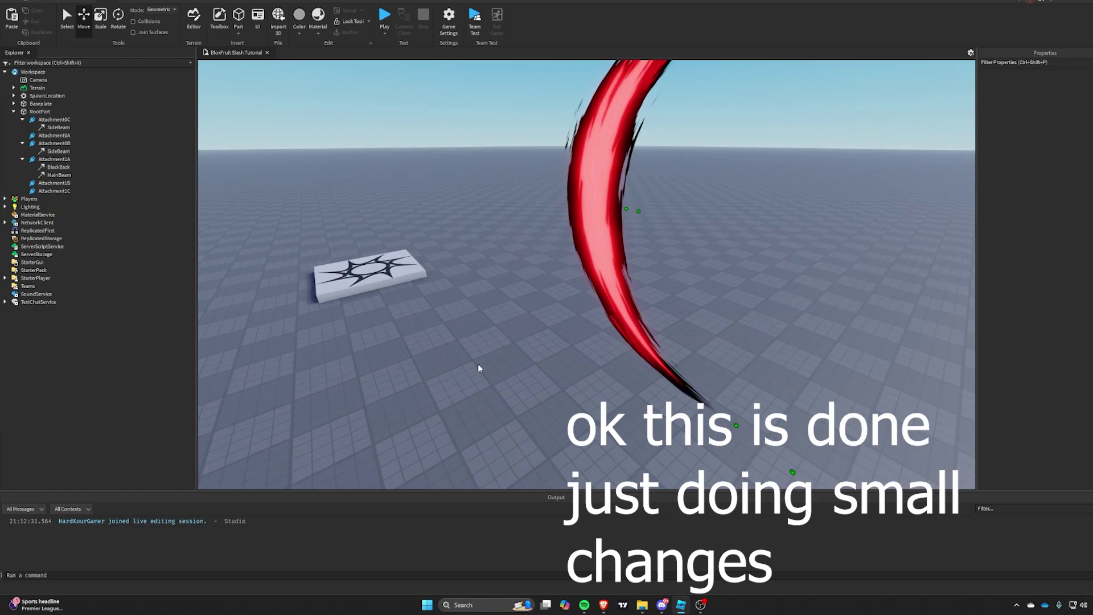
Set MainBeam's Width0 to 3 and Width1 to 4.
left_click(59, 168)
left_click(59, 175)
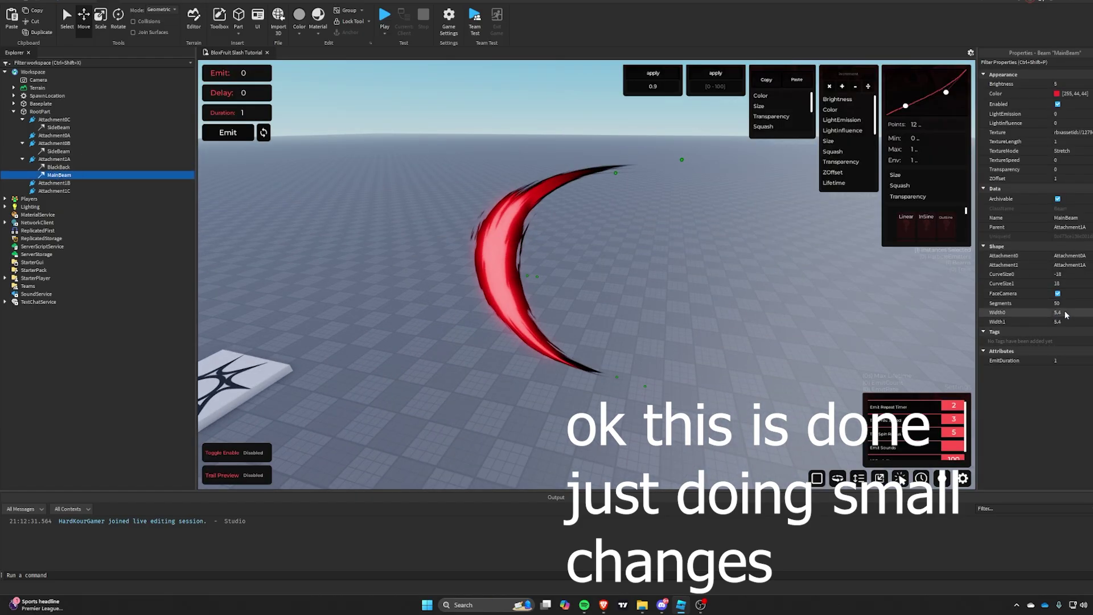
type("3")
key("Return")
left_click(1089, 321)
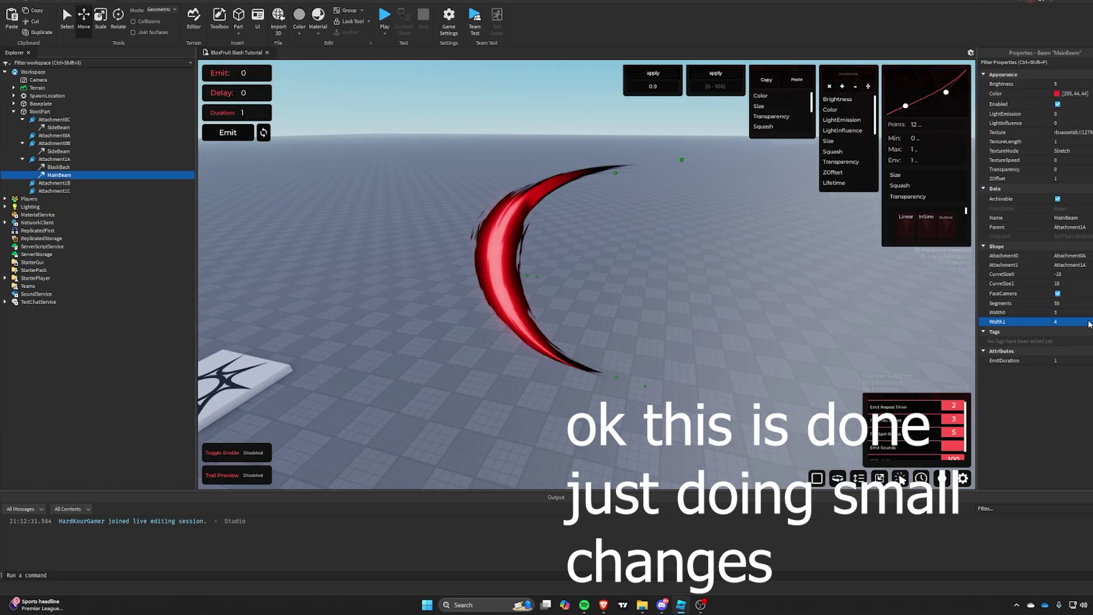
Set both Width0 and Width1 of the BlackBack beam to 7.
left_click(125, 166)
left_click(1064, 312)
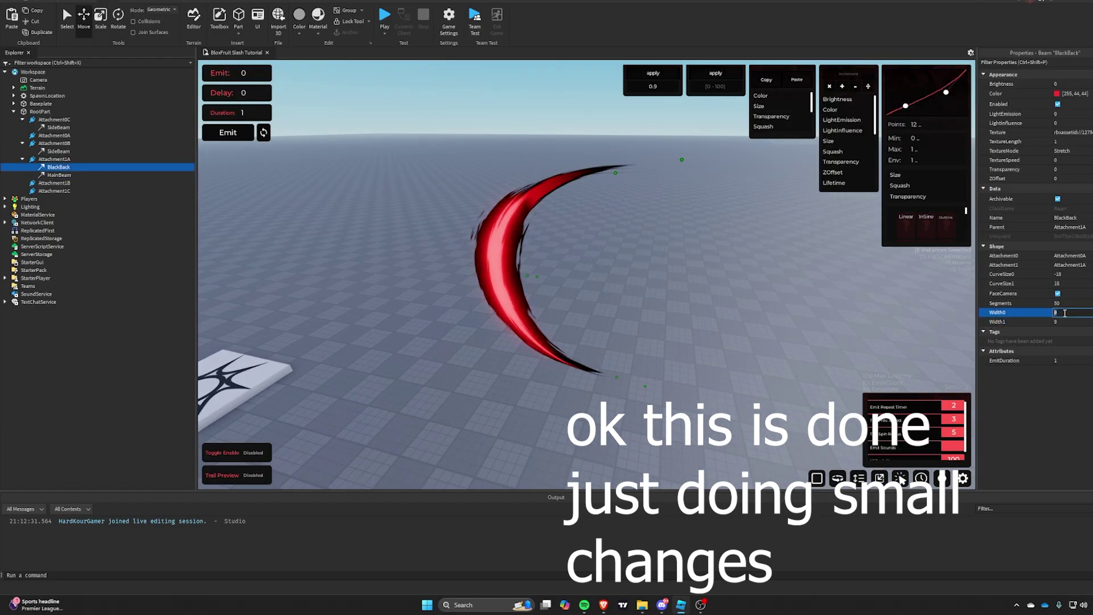
right_click(669, 290)
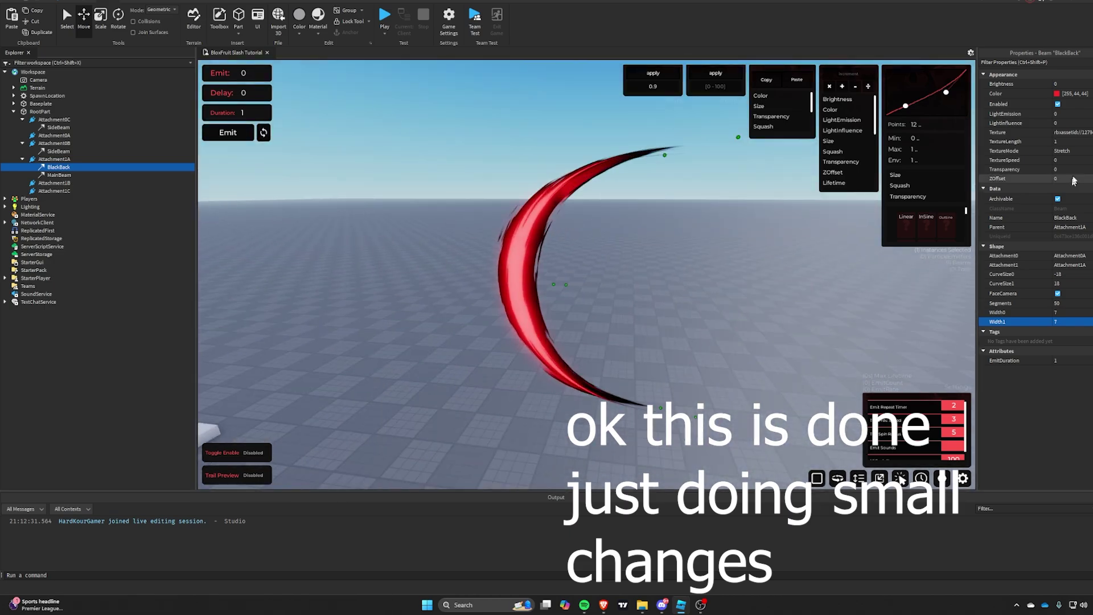